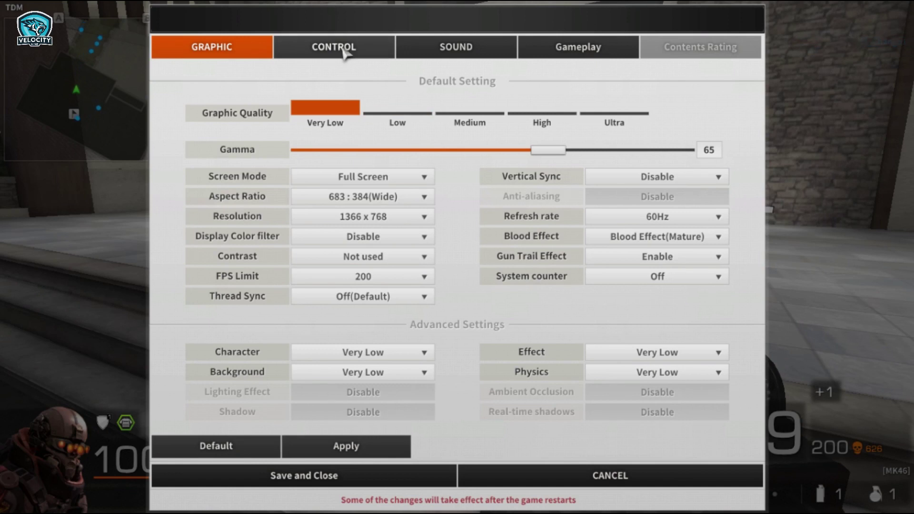
Step: Look through the game's keyboard bindings in the control settings
{"action": "left_click", "coordinate": [376, 70]}
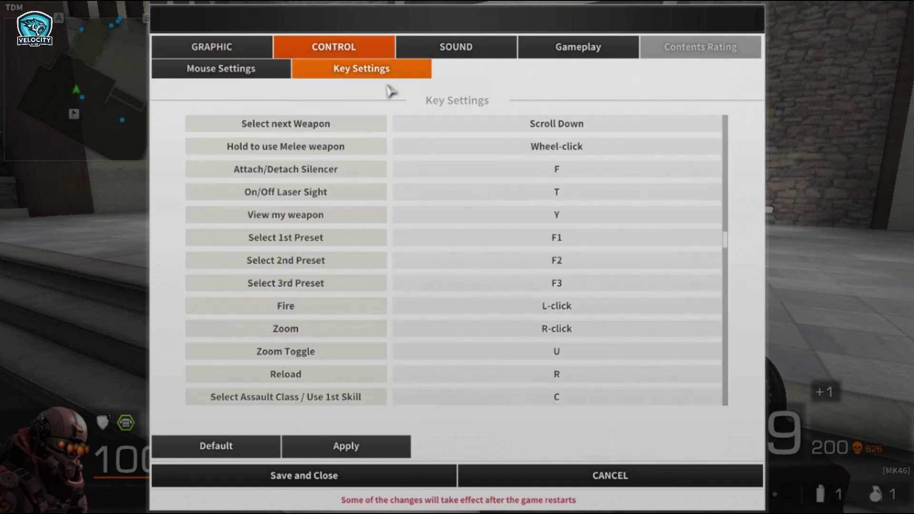
{"action": "scroll", "coordinate": [457, 257], "scroll_direction": "down", "scroll_amount": 3}
{"action": "scroll", "coordinate": [457, 257], "scroll_direction": "up", "scroll_amount": 3}
{"action": "scroll", "coordinate": [457, 257], "scroll_direction": "down", "scroll_amount": 5}
{"action": "scroll", "coordinate": [458, 258], "scroll_direction": "up", "scroll_amount": 12}
{"action": "scroll", "coordinate": [421, 261], "scroll_direction": "up", "scroll_amount": 1}
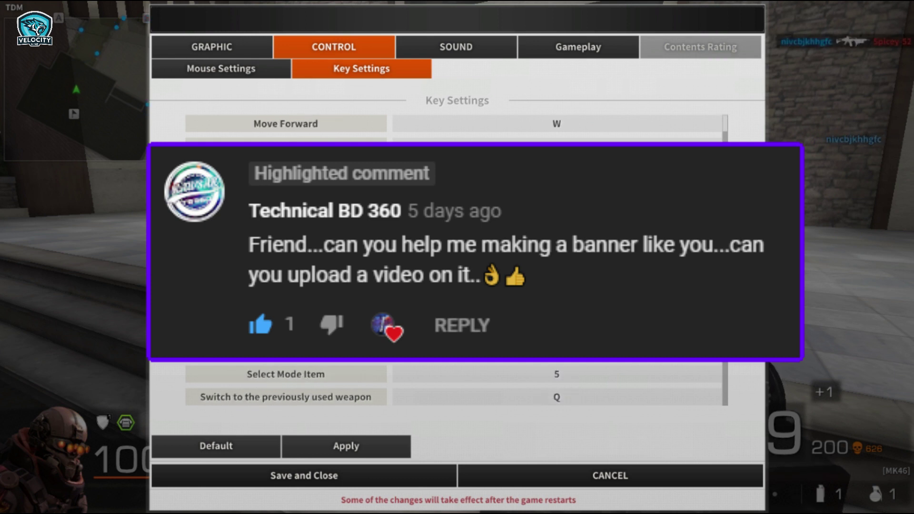
{"action": "scroll", "coordinate": [422, 261], "scroll_direction": "down", "scroll_amount": 2}
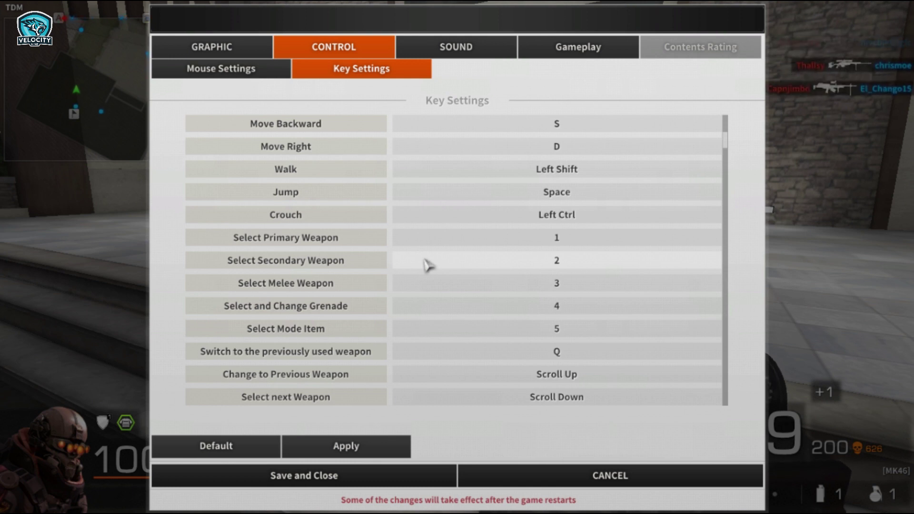
{"action": "left_click", "coordinate": [425, 260]}
{"action": "key", "text": "x"}
{"action": "left_click", "coordinate": [433, 286]}
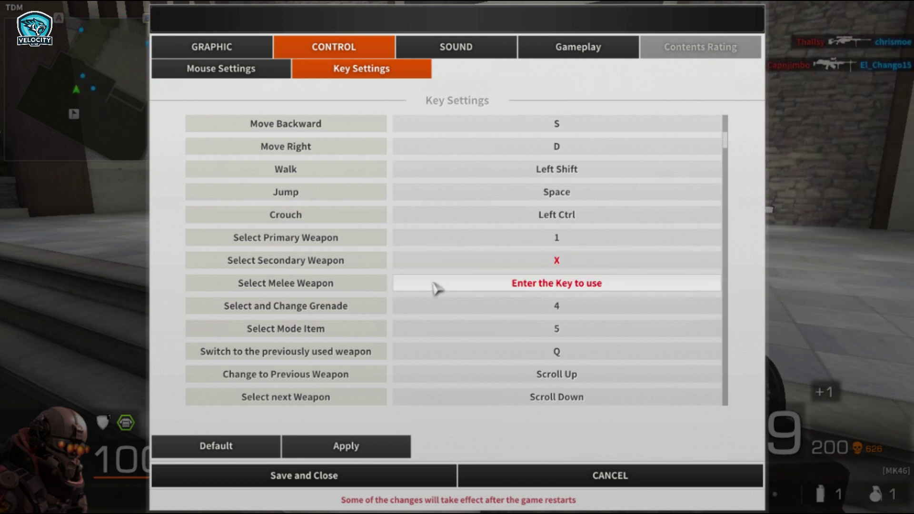
{"action": "scroll", "coordinate": [489, 294], "scroll_direction": "down", "scroll_amount": 1}
{"action": "scroll", "coordinate": [491, 300], "scroll_direction": "down", "scroll_amount": 3}
{"action": "scroll", "coordinate": [490, 302], "scroll_direction": "up", "scroll_amount": 1}
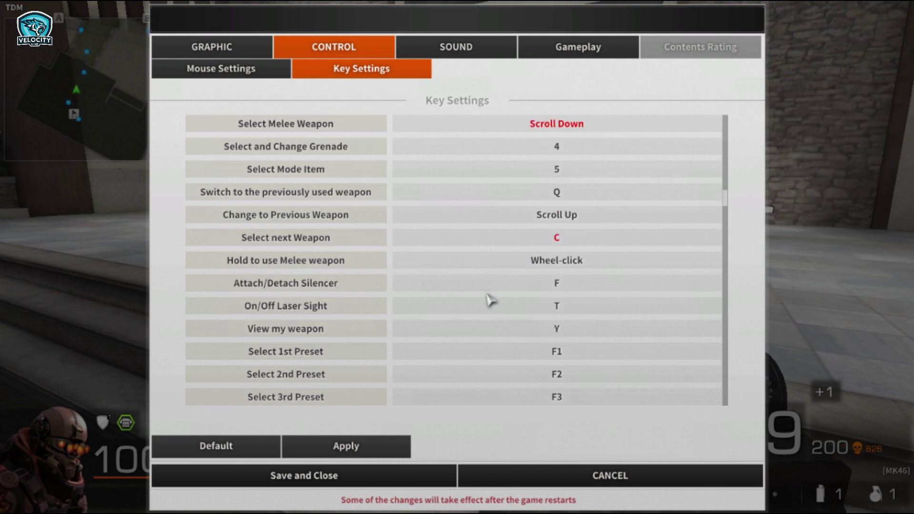
{"action": "left_click", "coordinate": [508, 248]}
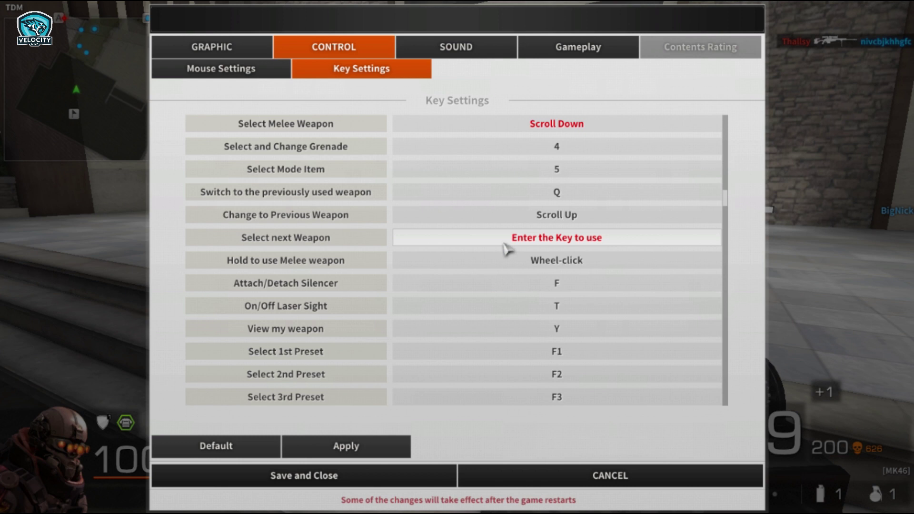
{"action": "left_click", "coordinate": [602, 471]}
{"action": "key", "text": "w"}
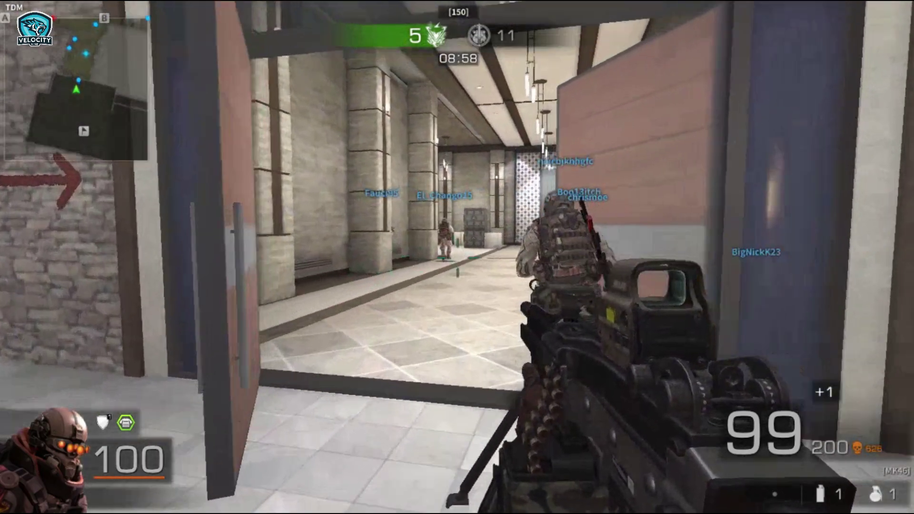
{"action": "key", "text": "w"}
{"action": "key", "text": "4"}
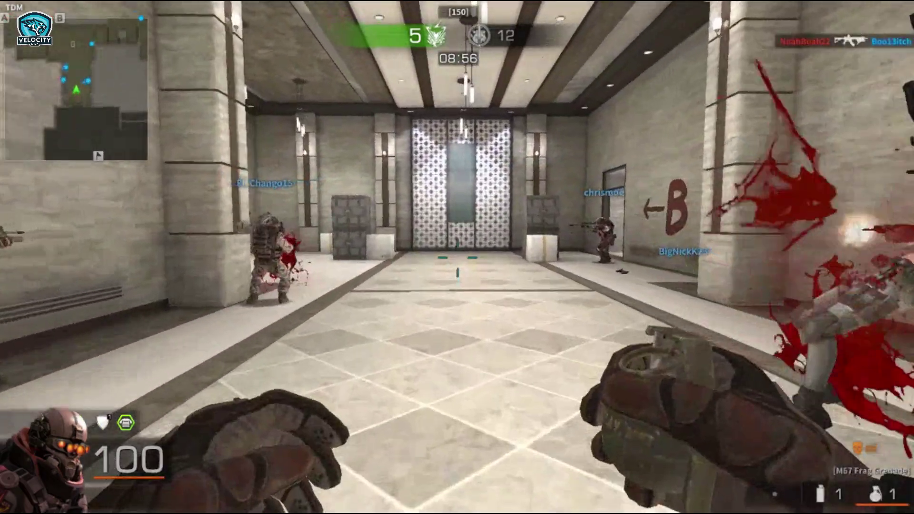
{"action": "key", "text": "5"}
{"action": "left_click", "coordinate": [458, 257]}
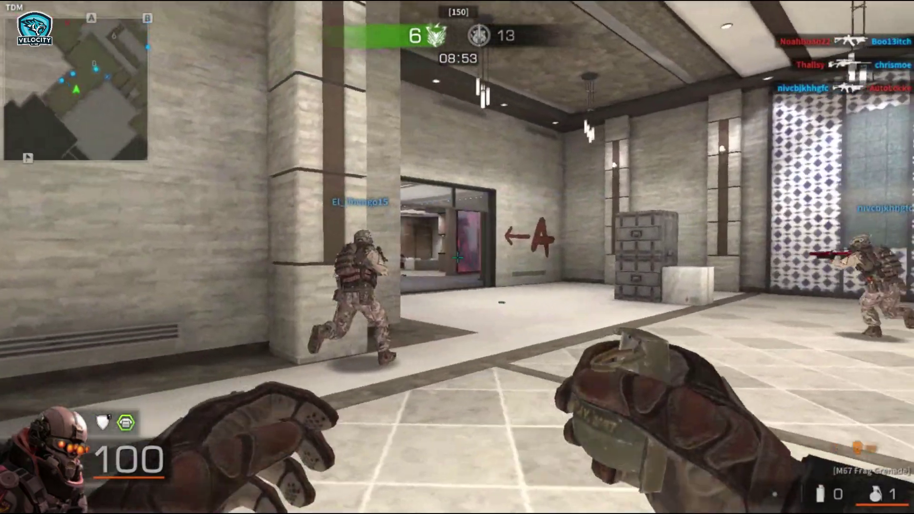
{"action": "left_click", "coordinate": [458, 258]}
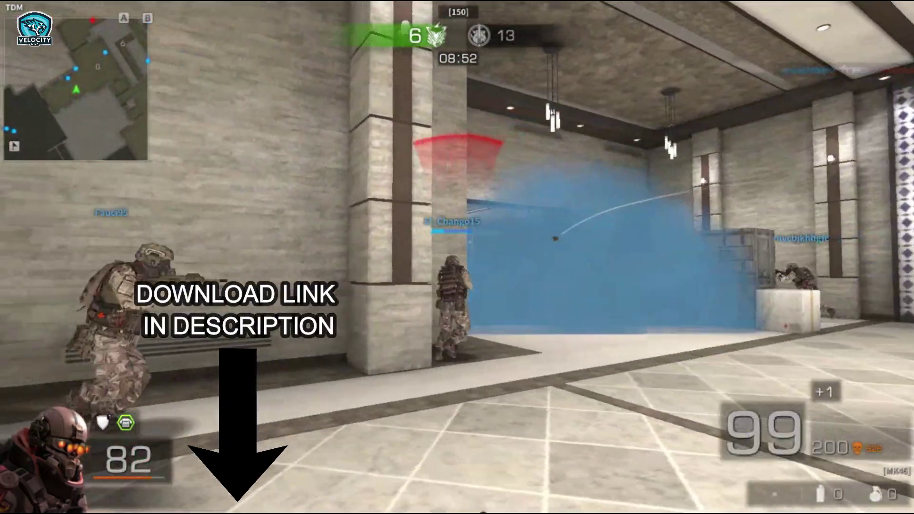
{"action": "key", "text": "w"}
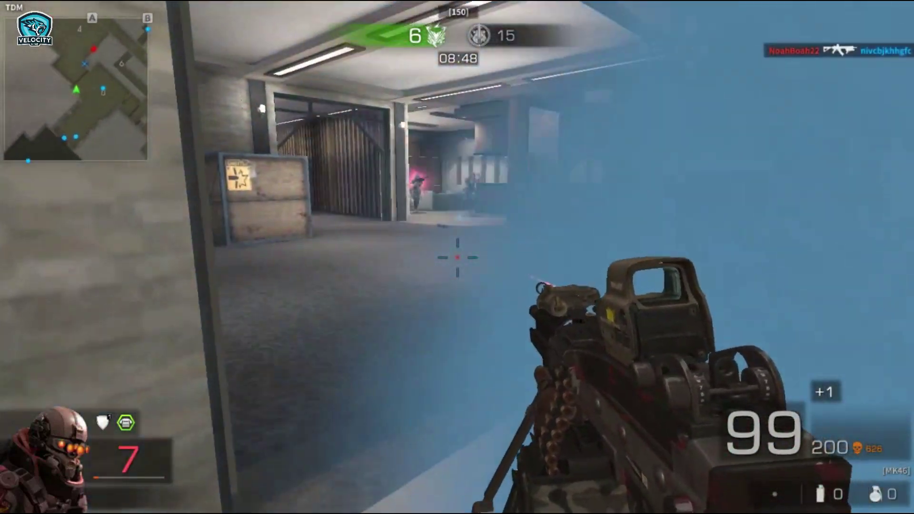
{"action": "left_click", "coordinate": [457, 257]}
{"action": "left_click", "coordinate": [458, 258]}
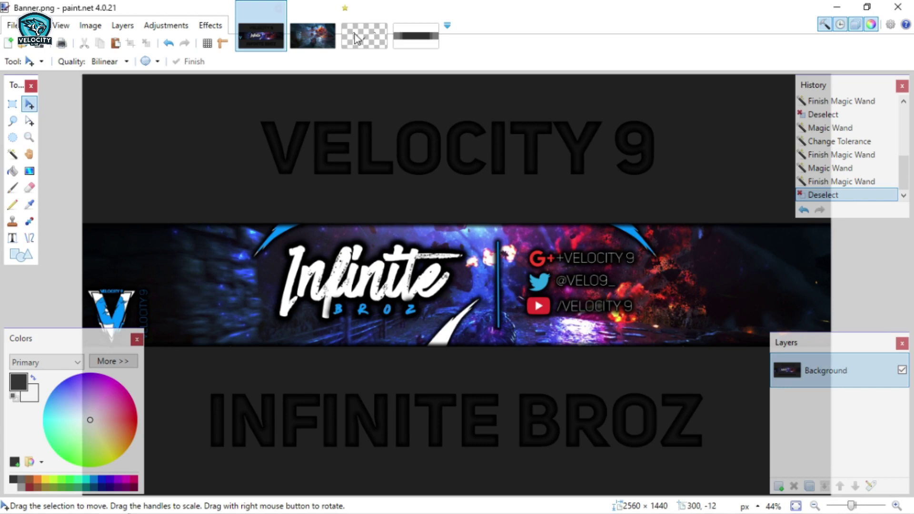
Step: Reorder the open images so the gray template comes first and the finished banner last, and display Template.jpg
{"action": "left_click_drag", "start_coordinate": [414, 35], "coordinate": [219, 22]}
{"action": "left_click_drag", "start_coordinate": [316, 41], "coordinate": [479, 36]}
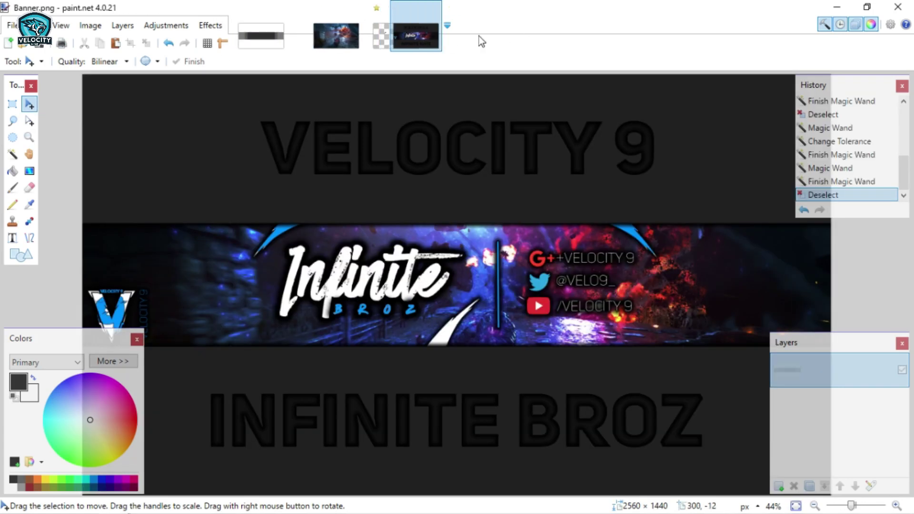
{"action": "left_click", "coordinate": [261, 33]}
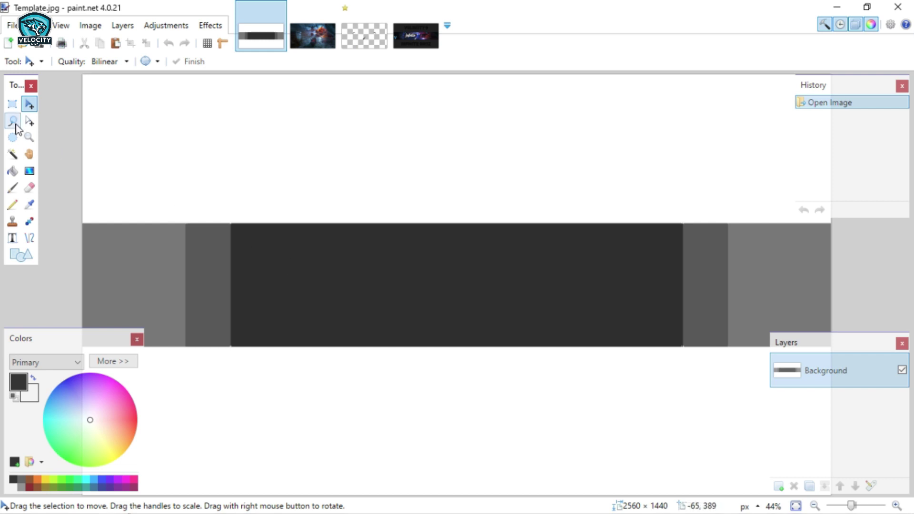
{"action": "left_click", "coordinate": [13, 104]}
{"action": "left_click_drag", "start_coordinate": [239, 241], "coordinate": [282, 273]}
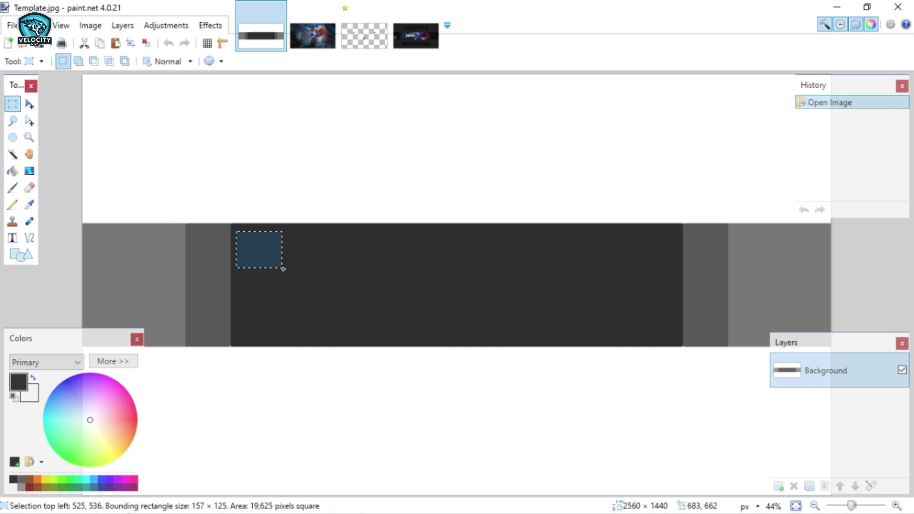
{"action": "left_click", "coordinate": [297, 289]}
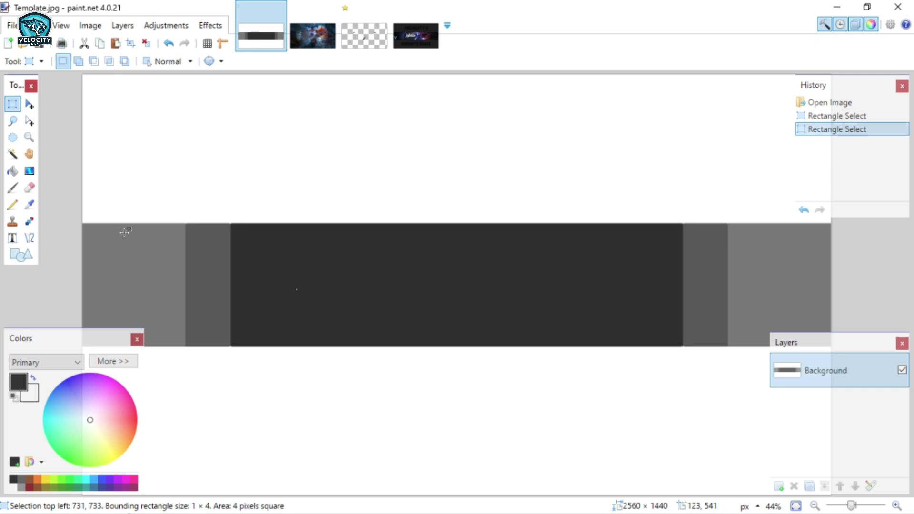
{"action": "left_click", "coordinate": [654, 276]}
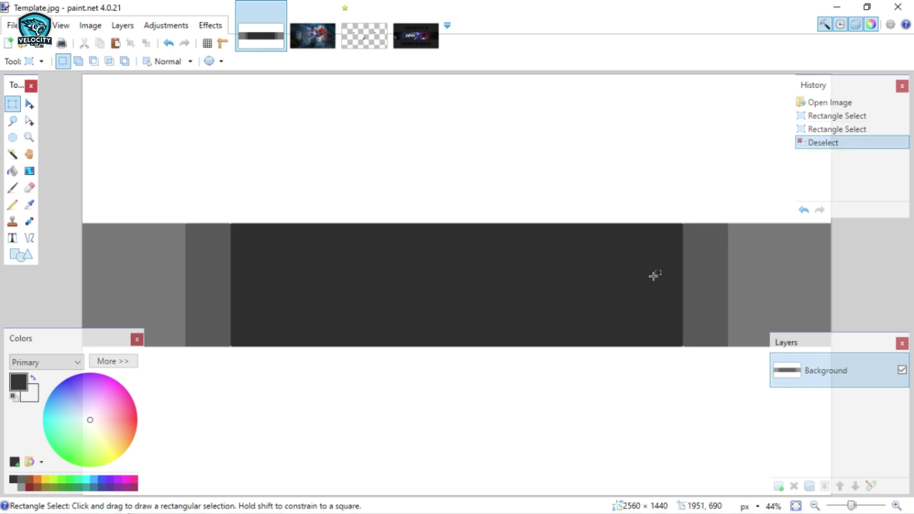
Step: Erase the white areas above and below the gray band with the Magic Wand at 32% tolerance
{"action": "left_click", "coordinate": [12, 154]}
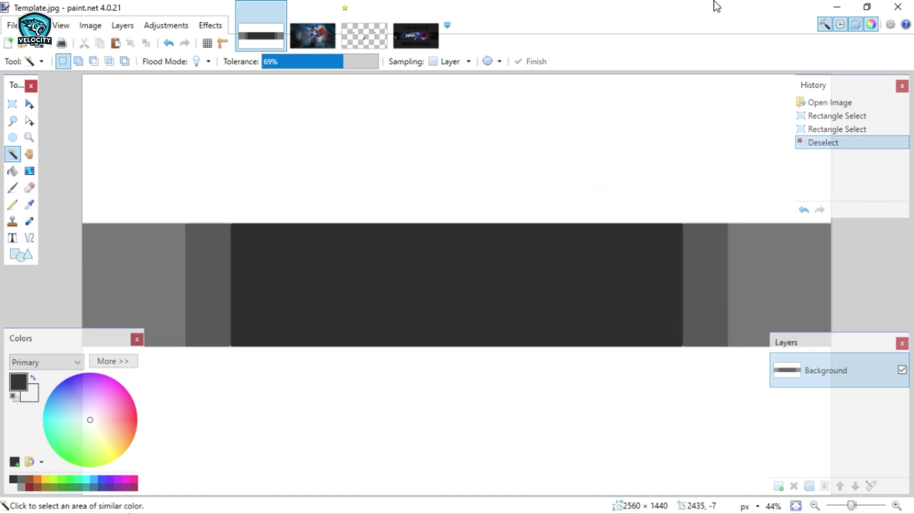
{"action": "left_click", "coordinate": [449, 185]}
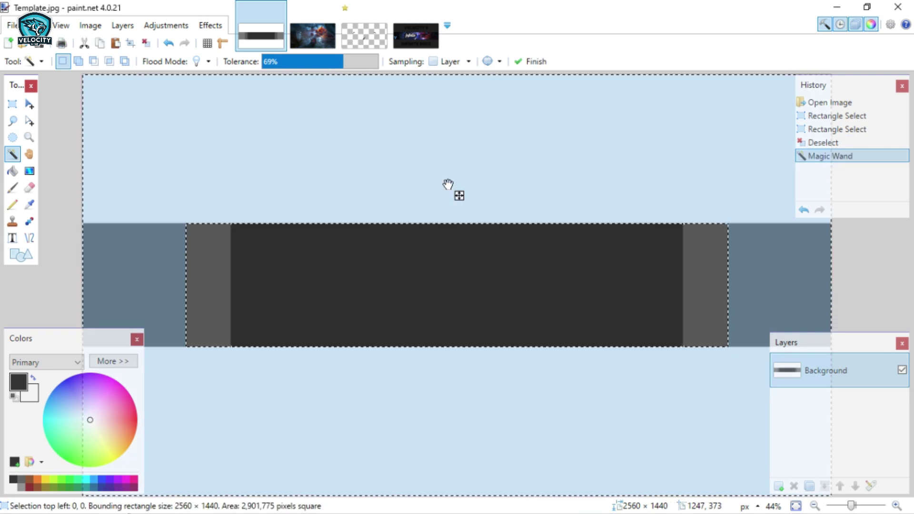
{"action": "key", "text": "ctrl+d"}
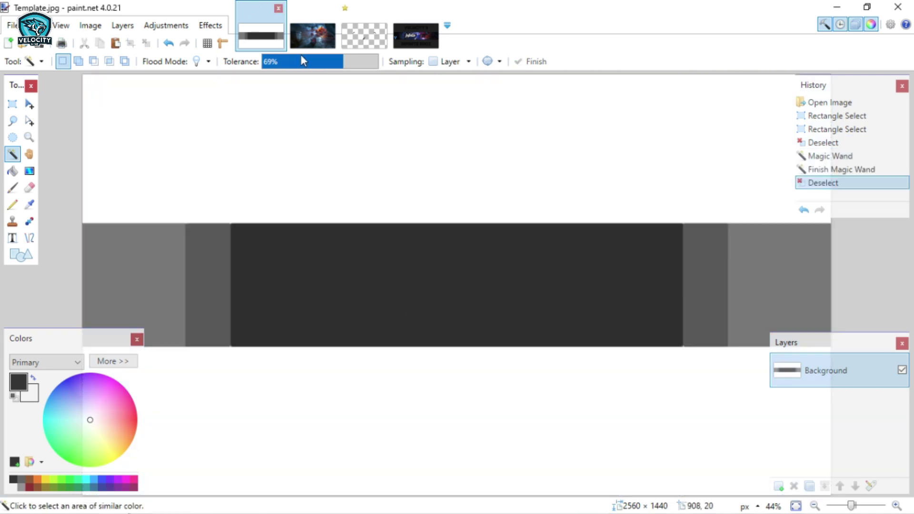
{"action": "left_click", "coordinate": [299, 65]}
{"action": "left_click", "coordinate": [342, 148]}
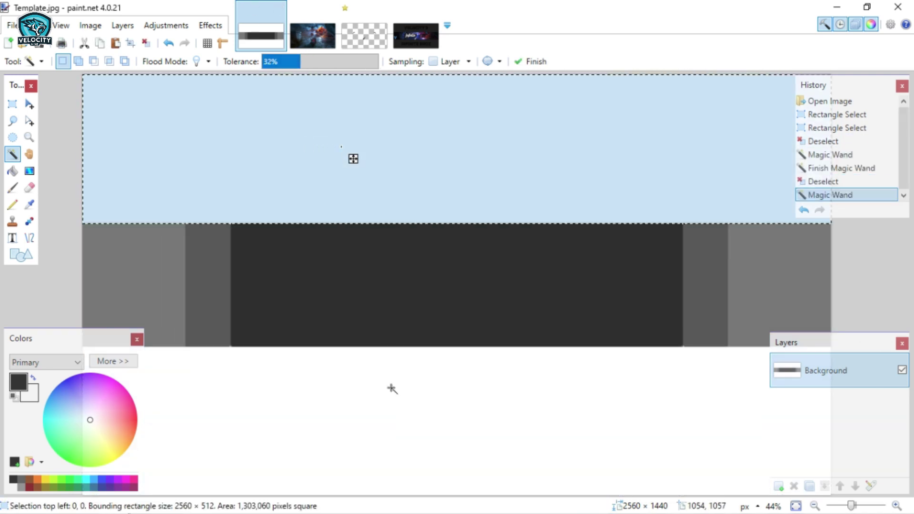
{"action": "key", "text": "Delete"}
{"action": "left_click", "coordinate": [393, 422]}
{"action": "key", "text": "Delete"}
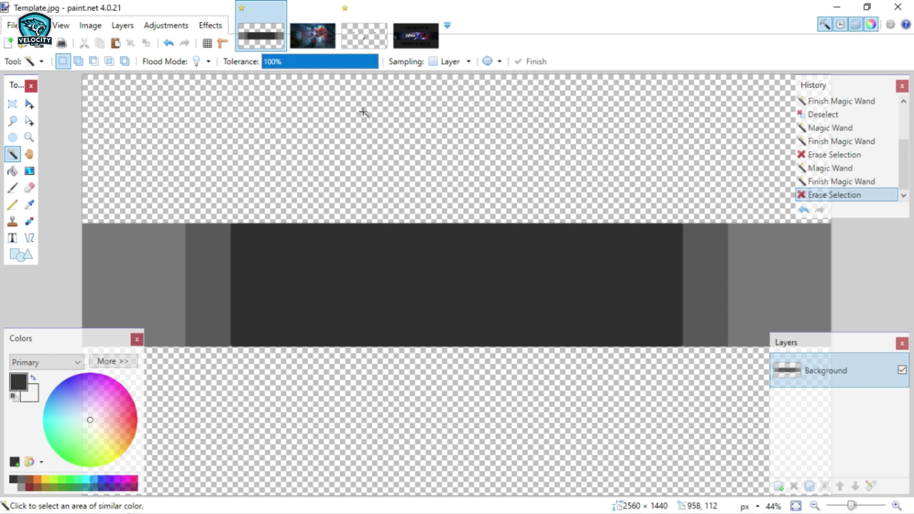
Step: Try different Magic Wand tolerances on the template's transparent upper area, including 100%, 68%, 57%, 82% and 34%
{"action": "left_click", "coordinate": [374, 145]}
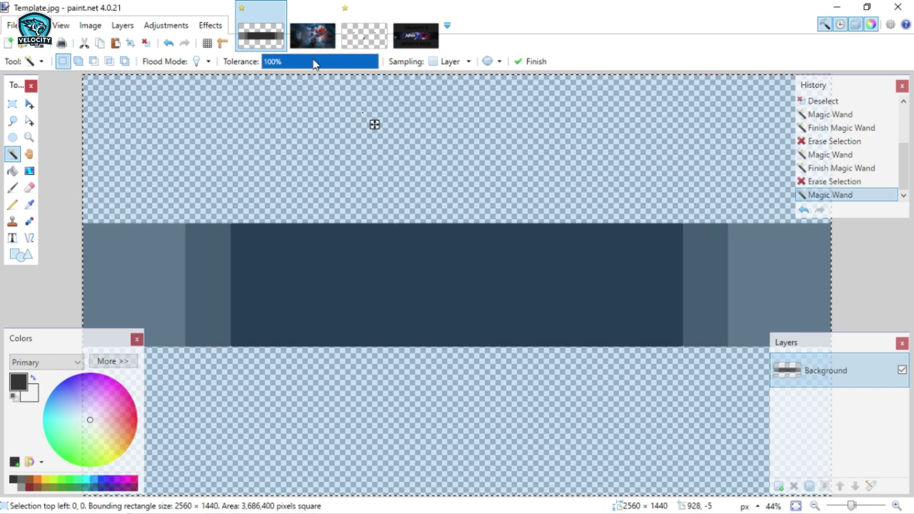
{"action": "left_click_drag", "start_coordinate": [371, 61], "coordinate": [344, 70]}
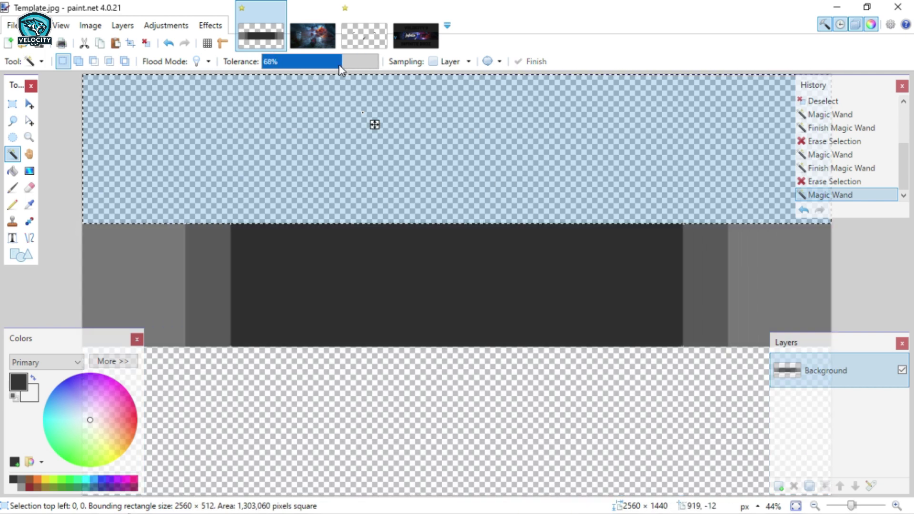
{"action": "left_click", "coordinate": [348, 64]}
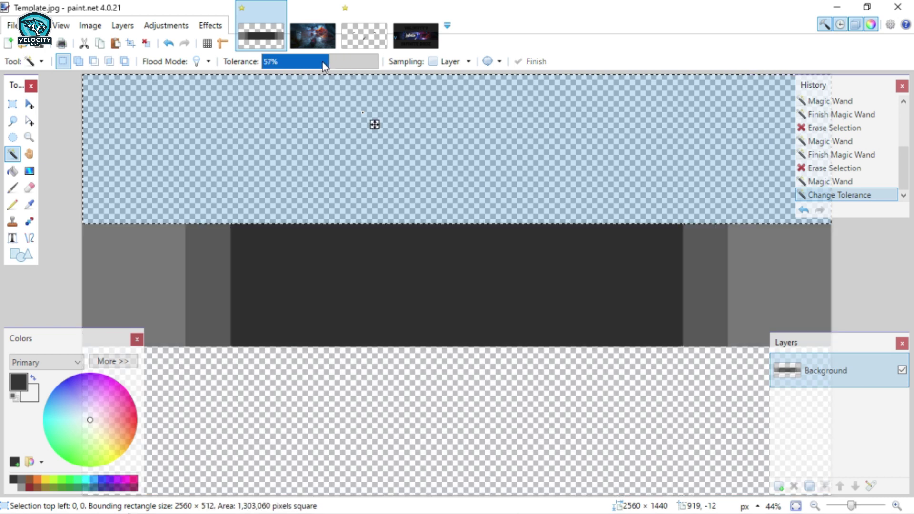
{"action": "left_click", "coordinate": [335, 61]}
{"action": "left_click", "coordinate": [355, 62]}
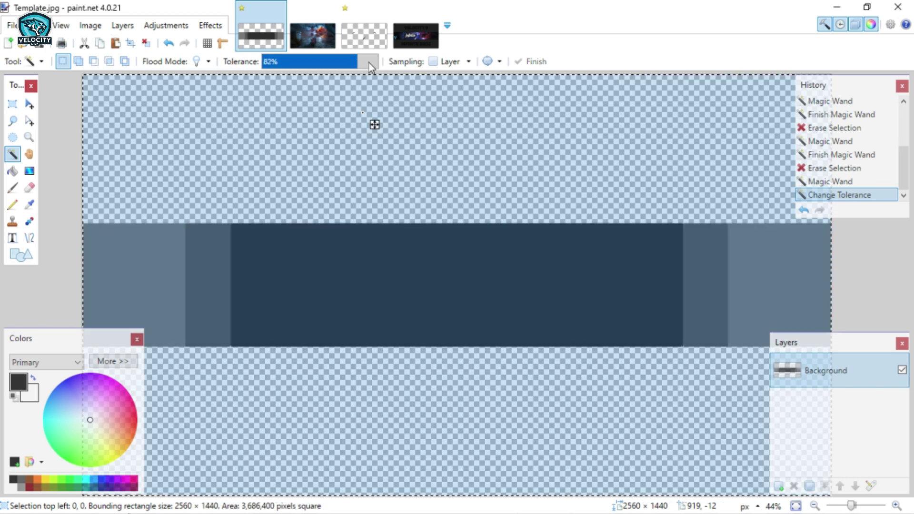
{"action": "left_click", "coordinate": [345, 62]}
{"action": "left_click", "coordinate": [302, 63]}
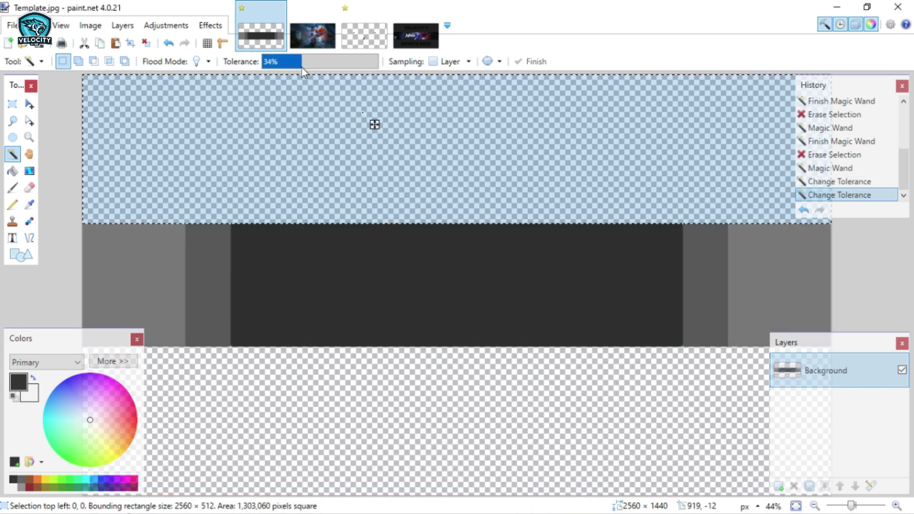
Step: Try Magic Wand selections on the explosion in 6020.jpg at 34%, 81% and 60% tolerance, and clear the selection
{"action": "left_click", "coordinate": [313, 36]}
{"action": "left_click", "coordinate": [583, 165]}
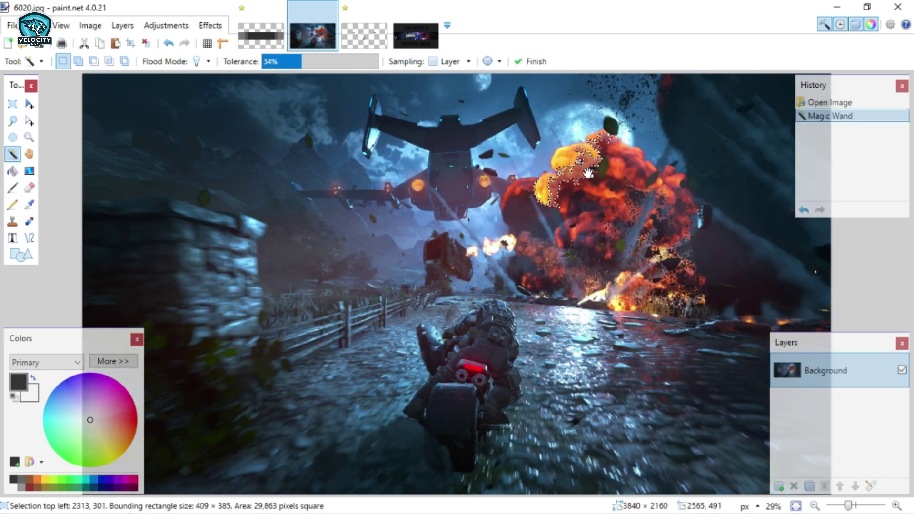
{"action": "left_click", "coordinate": [355, 68]}
{"action": "key", "text": "Return"}
{"action": "left_click", "coordinate": [567, 161]}
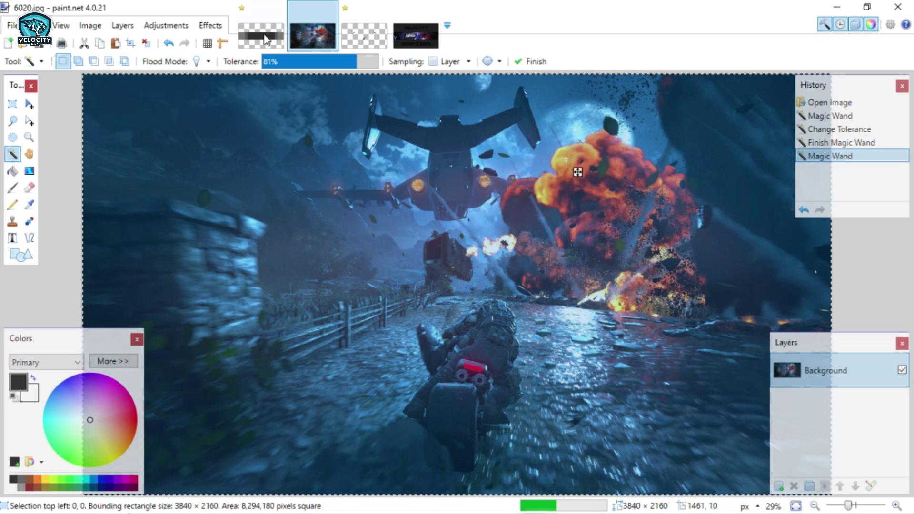
{"action": "left_click", "coordinate": [331, 62]}
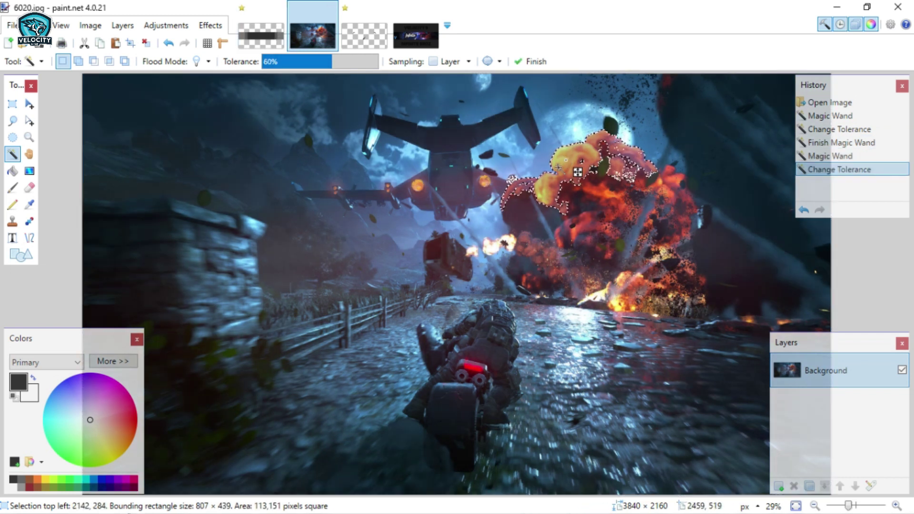
{"action": "key", "text": "ctrl+d"}
Step: Select the entire 6020.jpg image and copy it
{"action": "mouse_move", "coordinate": [299, 29]}
{"action": "left_mouse_down"}
{"action": "mouse_move", "coordinate": [244, 28]}
{"action": "mouse_move", "coordinate": [307, 33]}
{"action": "left_mouse_up"}
{"action": "key", "text": "ctrl+a"}
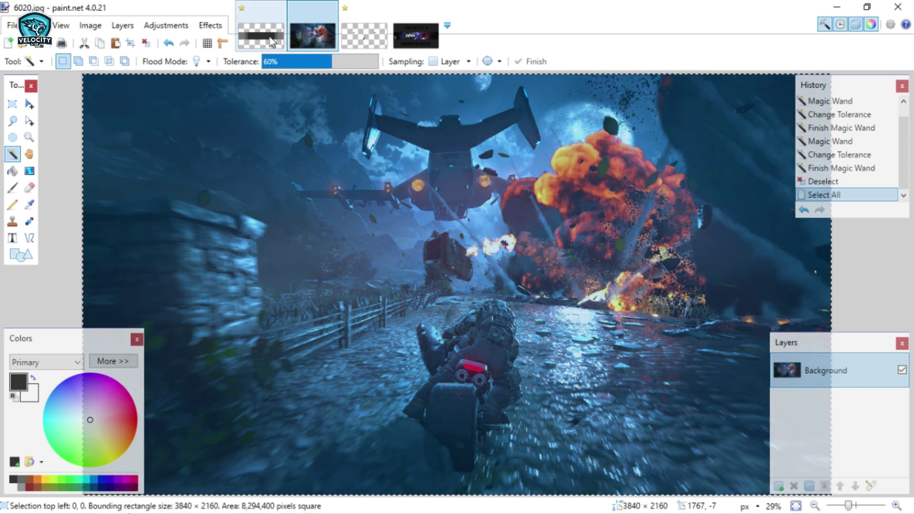
{"action": "left_click", "coordinate": [268, 37]}
{"action": "left_click", "coordinate": [322, 36]}
{"action": "key", "text": "ctrl+c"}
{"action": "key", "text": "ctrl+a"}
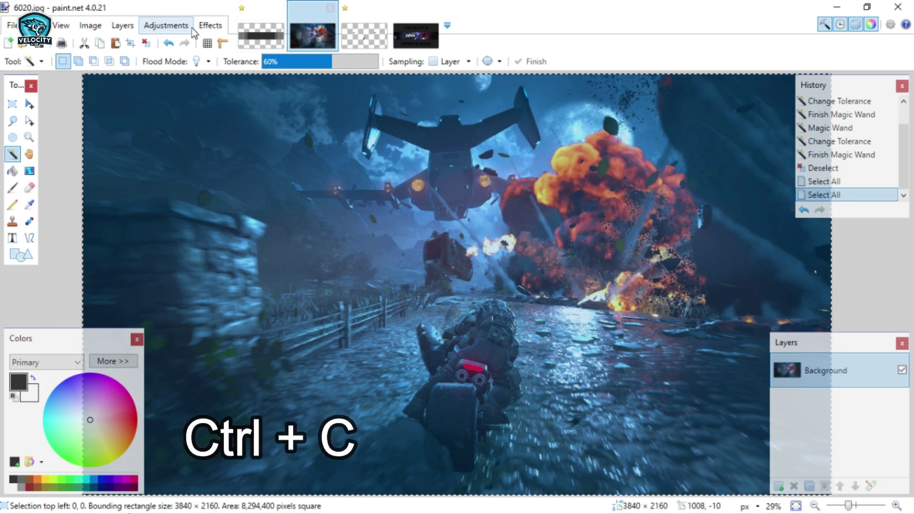
Step: Add a new layer above the background in Template.jpg
{"action": "left_click", "coordinate": [269, 38]}
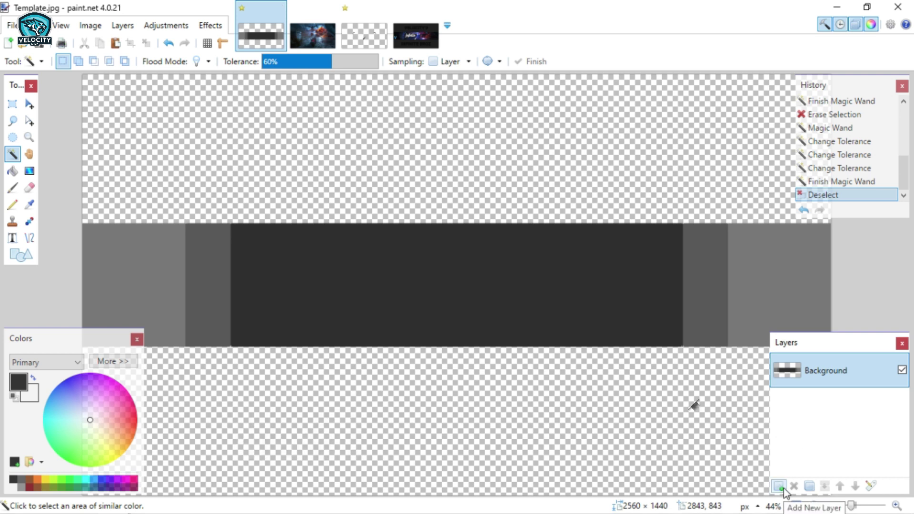
{"action": "left_click", "coordinate": [780, 486]}
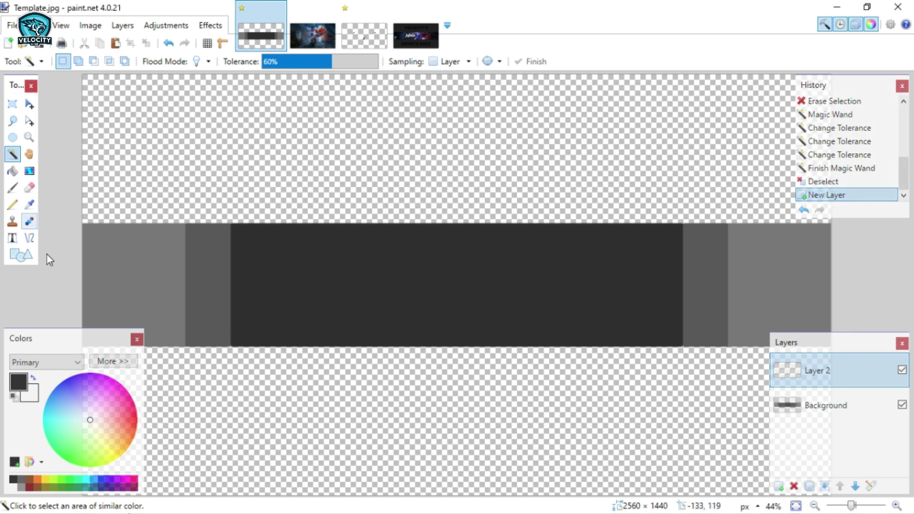
Step: Hide the Tools and History windows and show them again
{"action": "left_click", "coordinate": [825, 24]}
{"action": "left_click", "coordinate": [841, 24]}
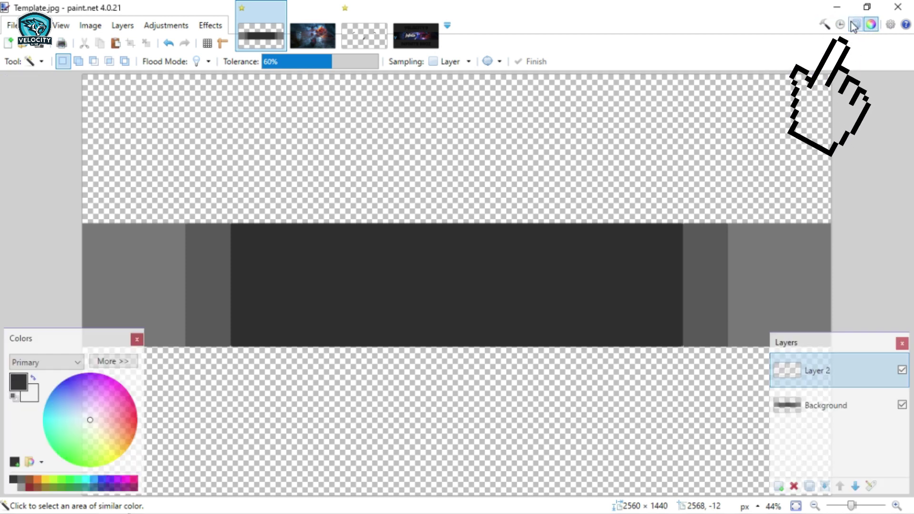
{"action": "left_click", "coordinate": [840, 24]}
{"action": "left_click", "coordinate": [825, 24]}
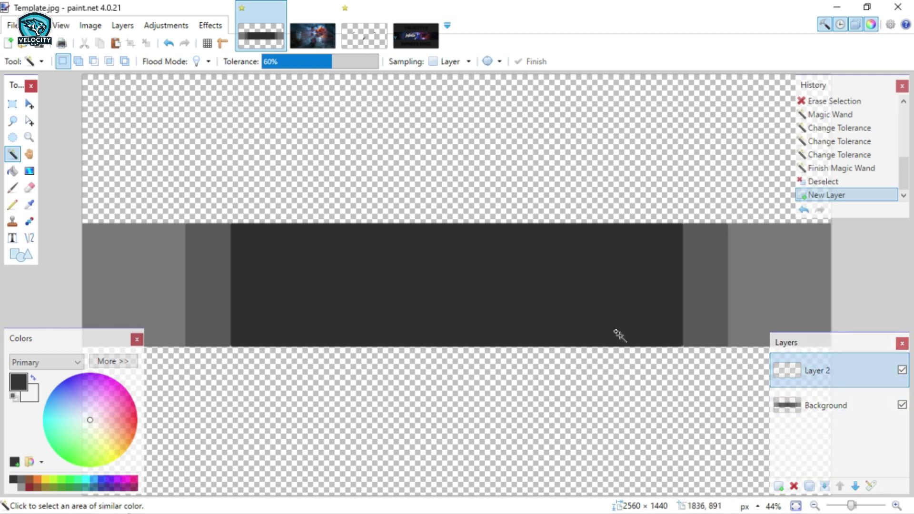
Step: Paste the copied image at the current canvas size, scale it to about 2189 × 1231 px, and move it over the template band
{"action": "key", "text": "ctrl+v"}
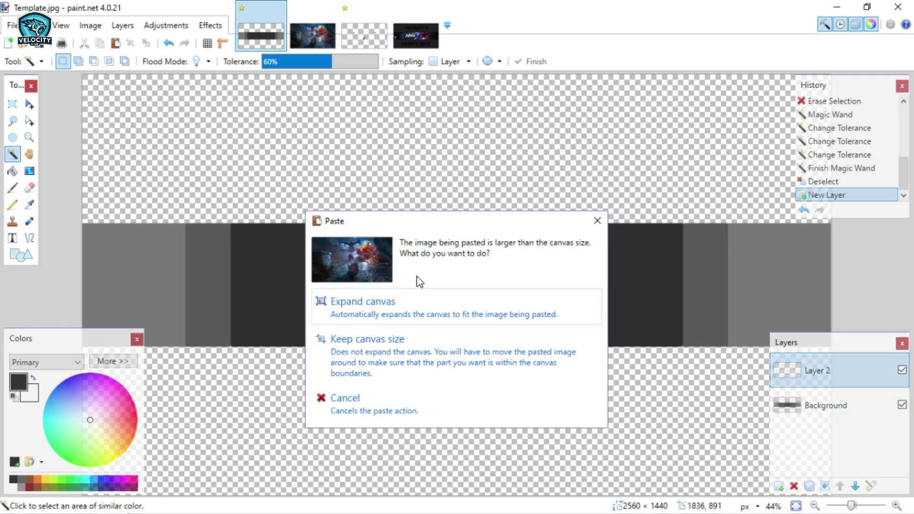
{"action": "left_click", "coordinate": [431, 362]}
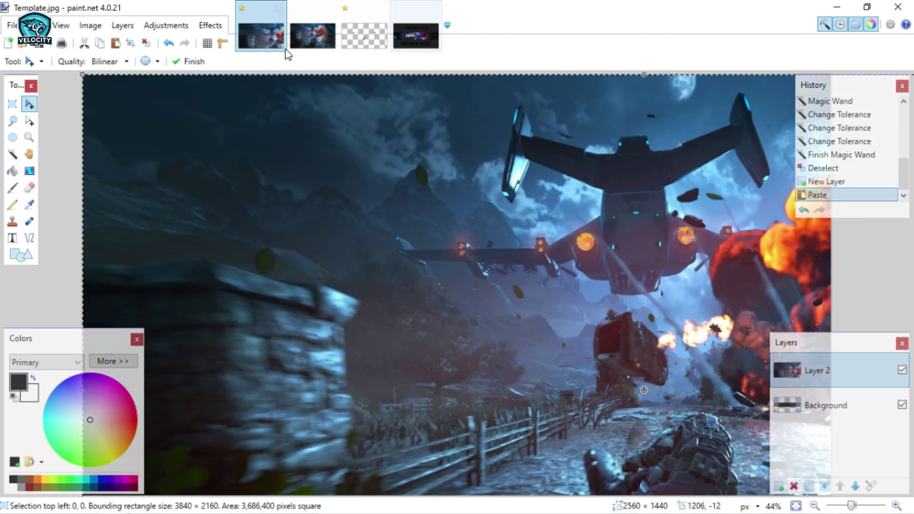
{"action": "left_click_drag", "start_coordinate": [86, 75], "coordinate": [566, 346]}
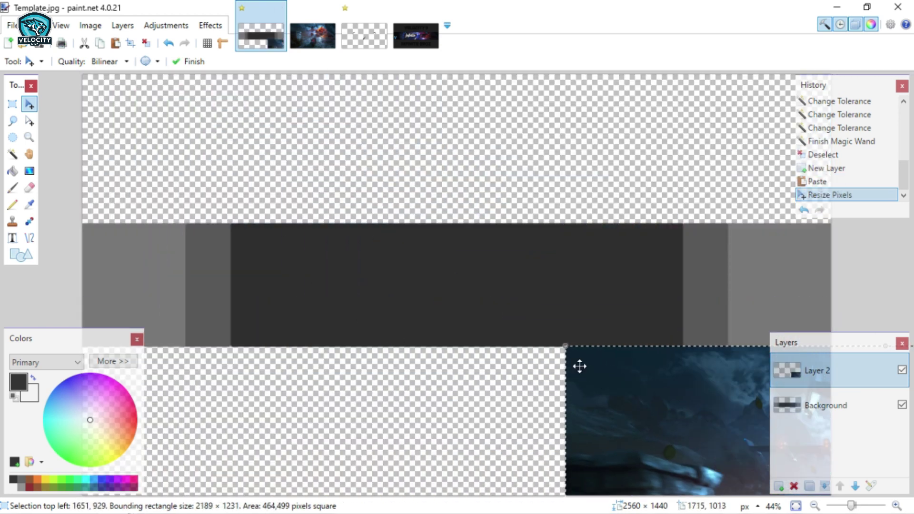
{"action": "left_click_drag", "start_coordinate": [653, 443], "coordinate": [224, 203]}
Step: Try stretching the pasted image past both sides of the canvas to about 3139 px wide, and undo both stretches
{"action": "left_click_drag", "start_coordinate": [143, 289], "coordinate": [5, 289]}
{"action": "left_click_drag", "start_coordinate": [829, 300], "coordinate": [913, 302]}
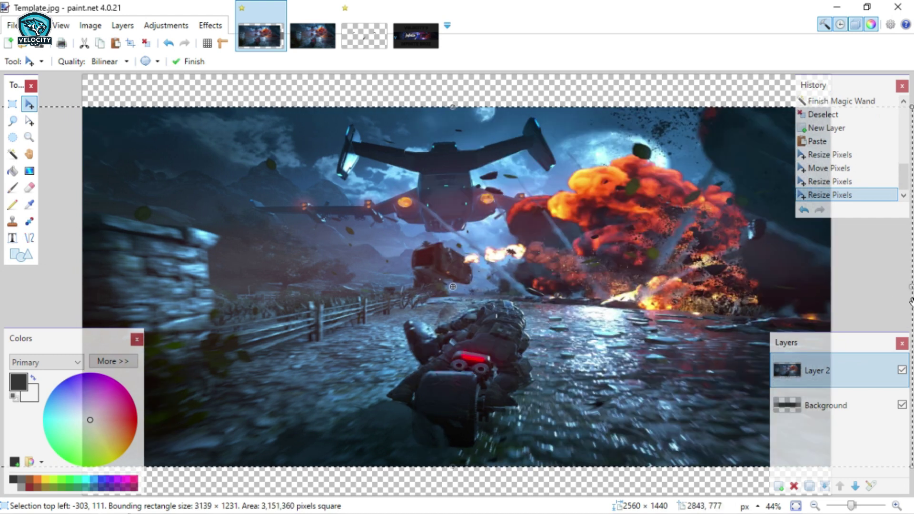
{"action": "key", "text": "ctrl+z"}
{"action": "key", "text": "ctrl+z"}
Step: Reposition and slightly rotate the pasted image, stretch it to the canvas's full width, and deselect it
{"action": "left_click_drag", "start_coordinate": [429, 246], "coordinate": [375, 233]}
{"action": "left_click_drag", "start_coordinate": [728, 276], "coordinate": [772, 284]}
{"action": "left_click_drag", "start_coordinate": [721, 273], "coordinate": [832, 272]}
{"action": "key", "text": "ctrl+d"}
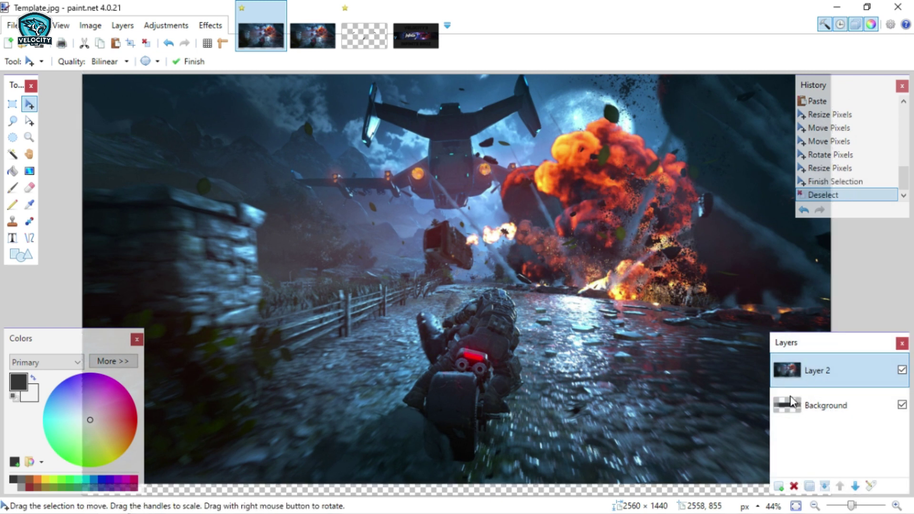
Step: Try moving the part of Layer 2 inside the template band using a Magic Wand selection from Background, undo the move, and deselect
{"action": "left_click", "coordinate": [821, 405]}
{"action": "left_click", "coordinate": [12, 154]}
{"action": "left_click", "coordinate": [384, 243]}
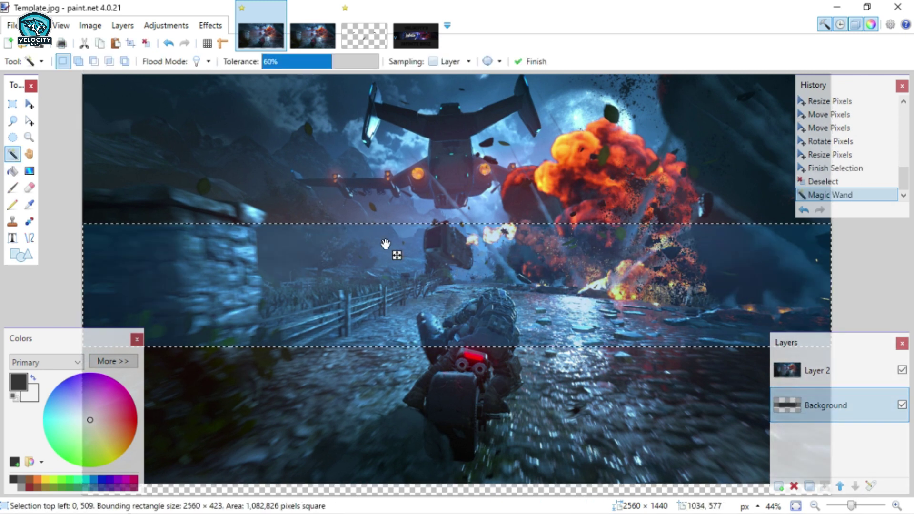
{"action": "left_click", "coordinate": [814, 371]}
{"action": "left_click", "coordinate": [25, 104]}
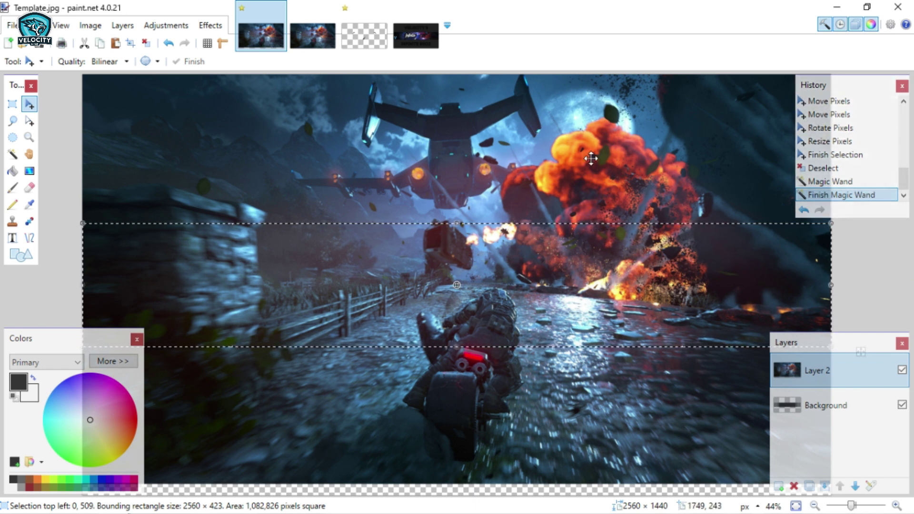
{"action": "left_click_drag", "start_coordinate": [643, 391], "coordinate": [636, 381]}
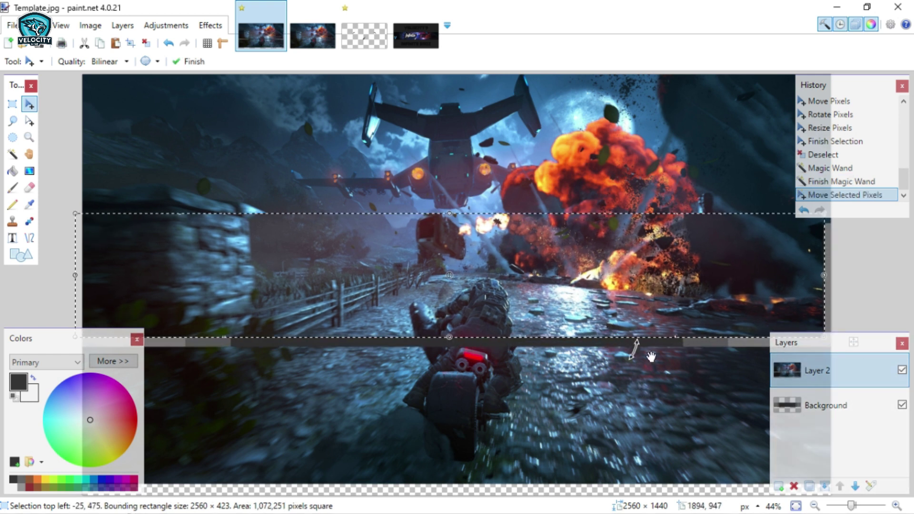
{"action": "key", "text": "ctrl+z"}
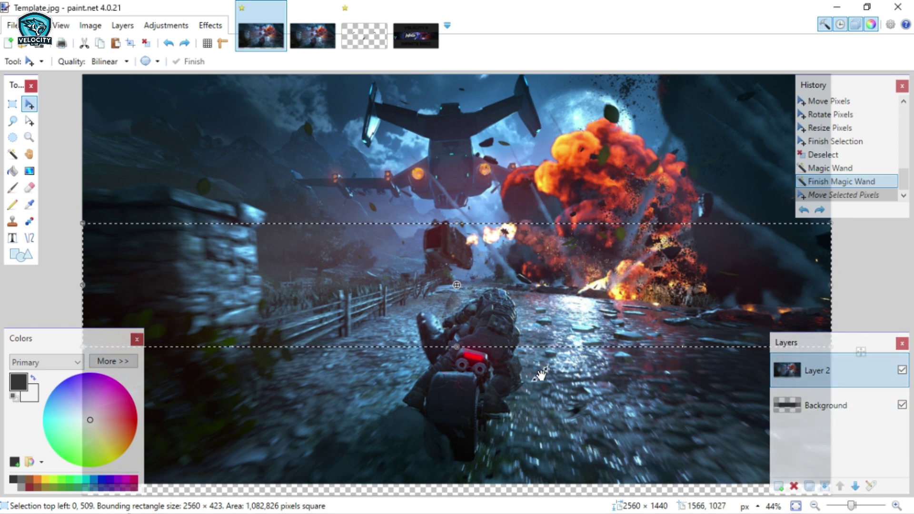
{"action": "key", "text": "ctrl+d"}
Step: Select all of Layer 2, move its image down until it covers the canvas's lower edge, and deselect
{"action": "key", "text": "ctrl+a"}
{"action": "key", "text": "Down"}
{"action": "key", "text": "Down"}
{"action": "key", "text": "Down"}
{"action": "key", "text": "Down"}
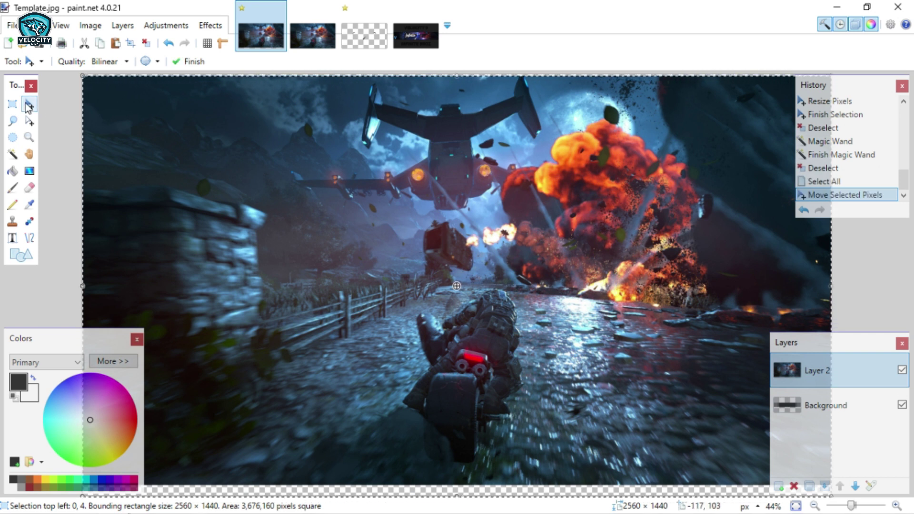
{"action": "key", "text": "Down"}
{"action": "key", "text": "Down"}
{"action": "key", "text": "Down"}
{"action": "key", "text": "Down"}
{"action": "key", "text": "Down"}
{"action": "key", "text": "Down"}
{"action": "key", "text": "Down"}
{"action": "key", "text": "Down"}
{"action": "key", "text": "Down"}
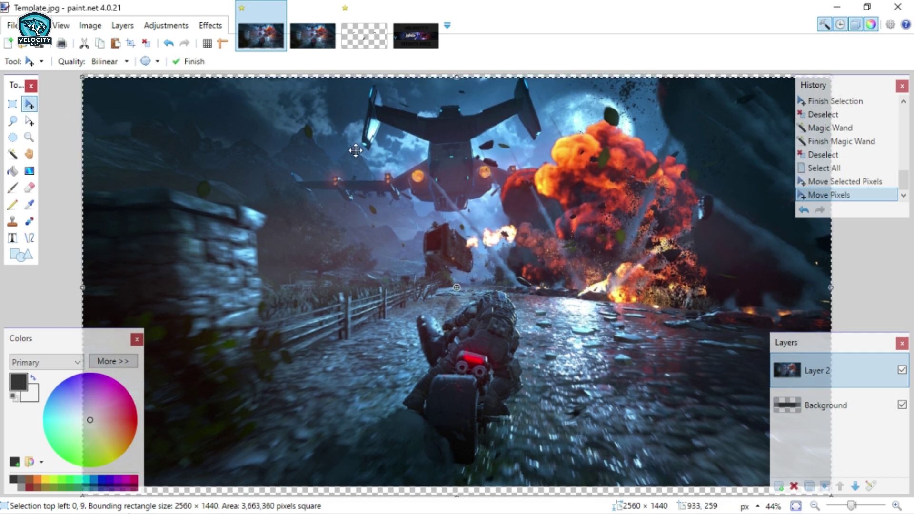
{"action": "key", "text": "Down"}
{"action": "key", "text": "Down"}
{"action": "key", "text": "Down"}
{"action": "key", "text": "Down"}
{"action": "key", "text": "Down"}
{"action": "key", "text": "Down"}
{"action": "key", "text": "Down"}
{"action": "key", "text": "Down"}
{"action": "key", "text": "Down"}
{"action": "key", "text": "Down"}
{"action": "key", "text": "Down"}
{"action": "key", "text": "Down"}
{"action": "key", "text": "Down"}
{"action": "key", "text": "Down"}
{"action": "key", "text": "Down"}
{"action": "key", "text": "Down"}
{"action": "key", "text": "Down"}
{"action": "key", "text": "Down"}
{"action": "key", "text": "Down"}
{"action": "key", "text": "Down"}
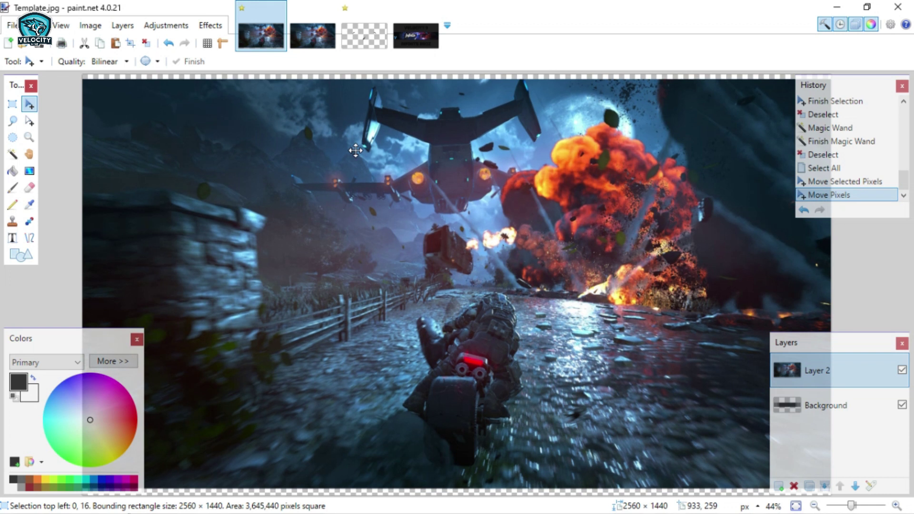
{"action": "key", "text": "Down"}
{"action": "key", "text": "Down"}
{"action": "key", "text": "Down"}
{"action": "key", "text": "Down"}
{"action": "key", "text": "Down"}
{"action": "key", "text": "Down"}
{"action": "key", "text": "Down"}
{"action": "key", "text": "Down"}
{"action": "key", "text": "Down"}
{"action": "key", "text": "Down"}
{"action": "key", "text": "Down"}
{"action": "key", "text": "Down"}
{"action": "key", "text": "Down"}
{"action": "key", "text": "Down"}
{"action": "key", "text": "Down"}
{"action": "key", "text": "Down"}
{"action": "key", "text": "Down"}
{"action": "key", "text": "Down"}
{"action": "key", "text": "Down"}
{"action": "key", "text": "Down"}
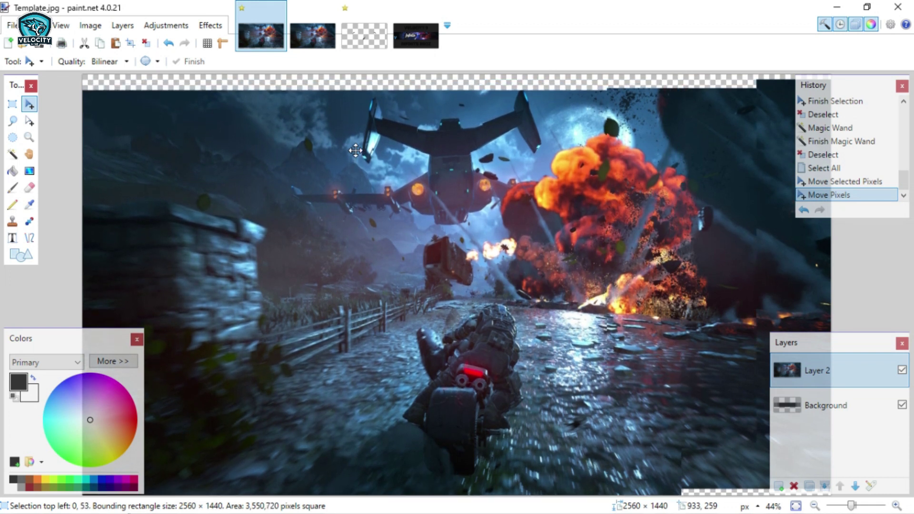
{"action": "key", "text": "ctrl+d"}
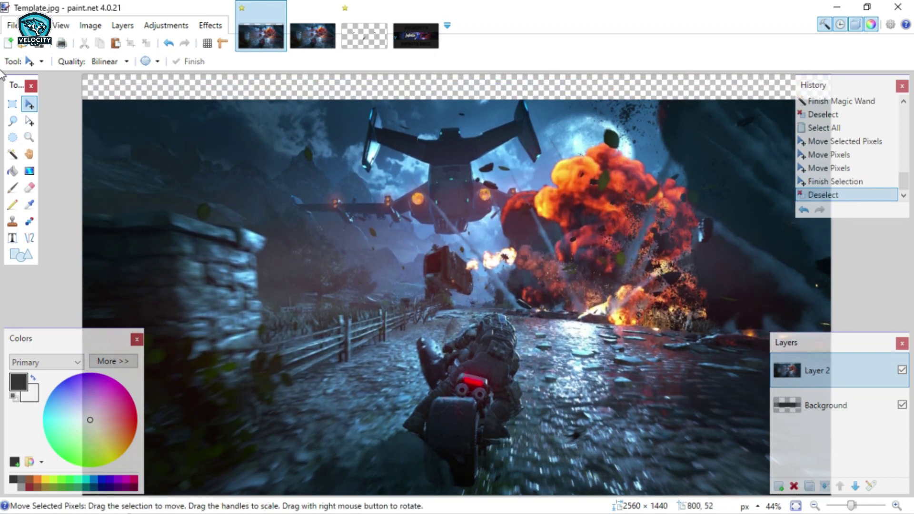
Step: Try moving the whole image upward and undo it, then try a Magic Wand selection of the Background layer's band and deselect
{"action": "left_click_drag", "start_coordinate": [252, 238], "coordinate": [245, 109]}
{"action": "key", "text": "ctrl+z"}
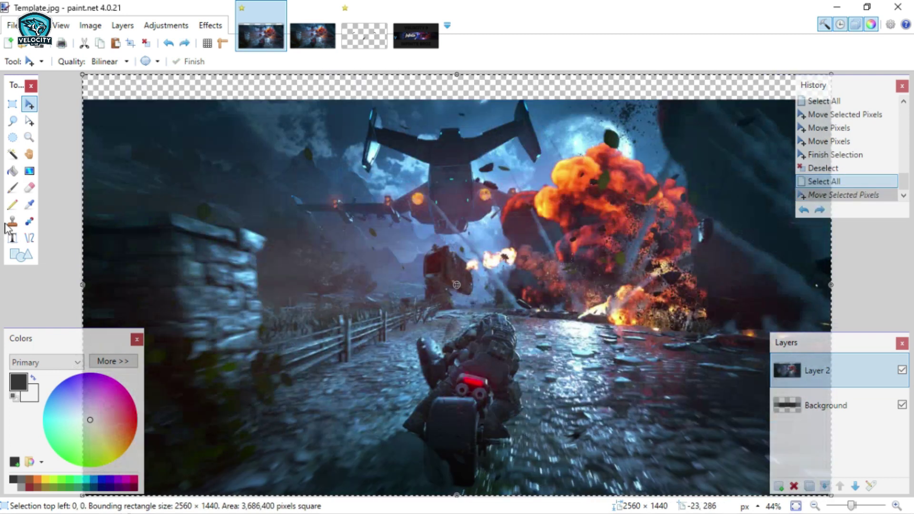
{"action": "left_click", "coordinate": [13, 154]}
{"action": "left_click", "coordinate": [839, 406]}
{"action": "left_click", "coordinate": [555, 291]}
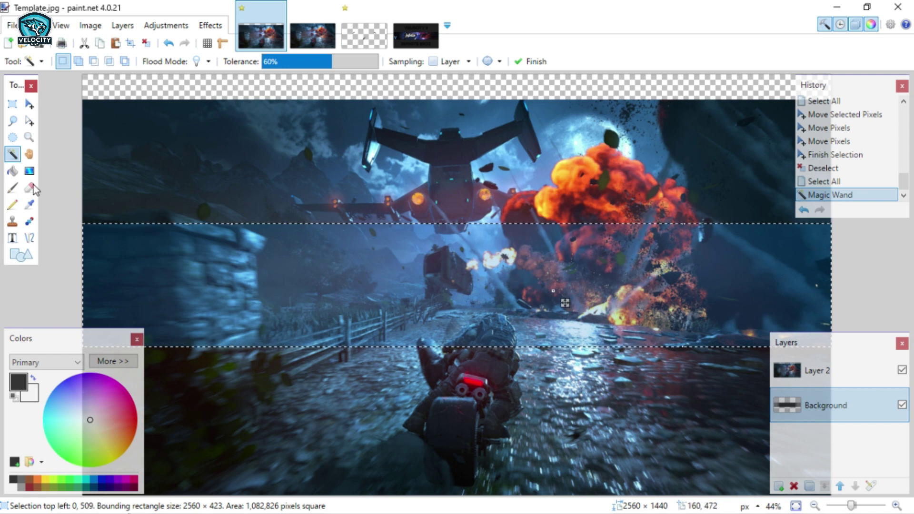
{"action": "left_click", "coordinate": [29, 104]}
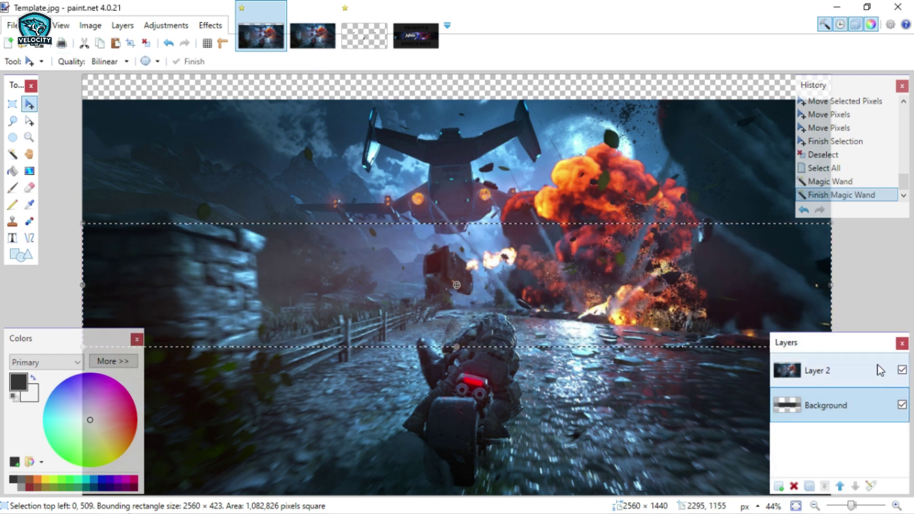
{"action": "key", "text": "ctrl+d"}
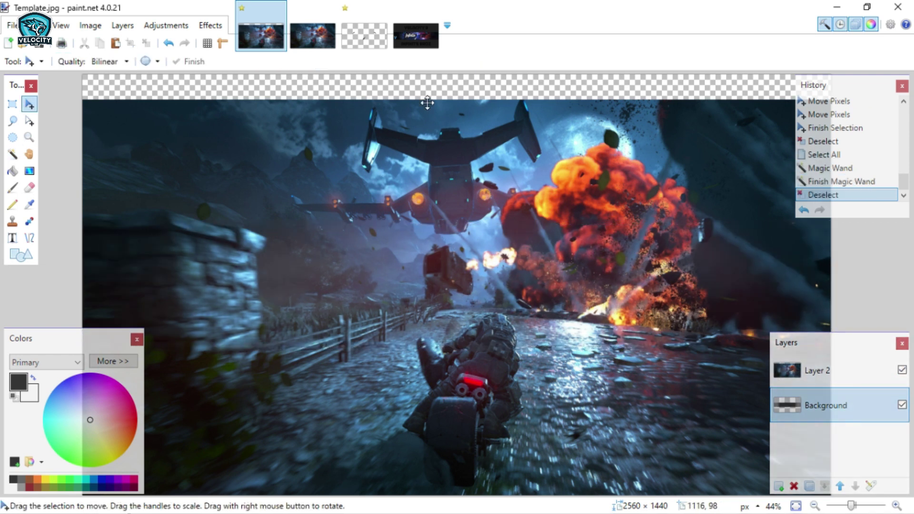
Step: Hide Layer 2 and select the transparent areas above and below the Background layer's band with the Magic Wand
{"action": "left_click", "coordinate": [13, 153]}
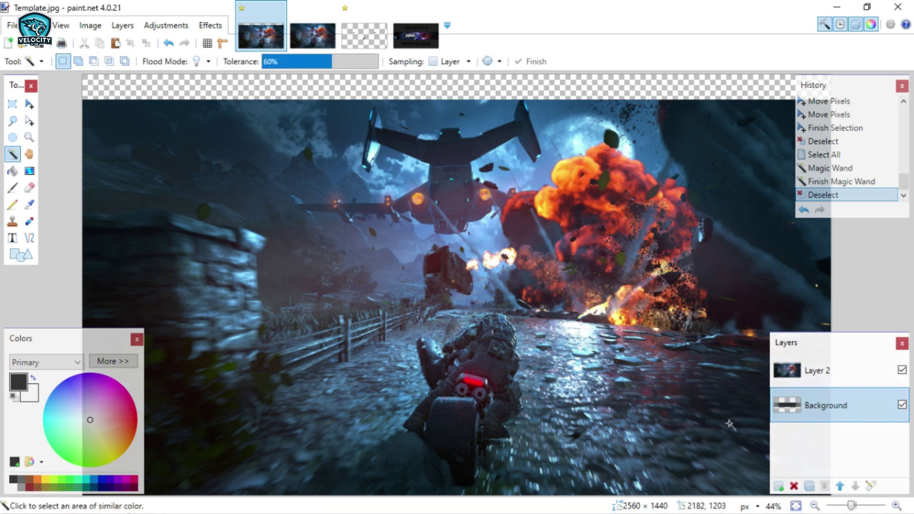
{"action": "left_click", "coordinate": [902, 371]}
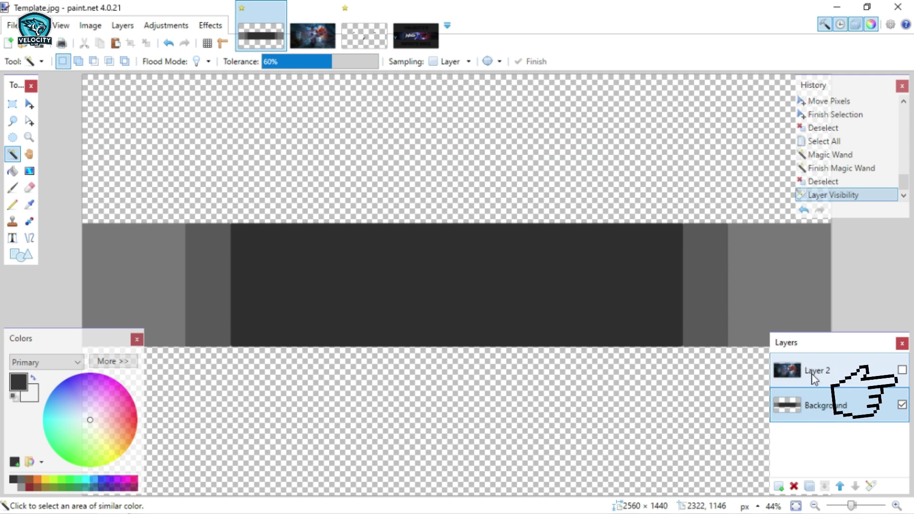
{"action": "left_click", "coordinate": [666, 446]}
{"action": "left_click", "coordinate": [584, 177], "text": "ctrl"}
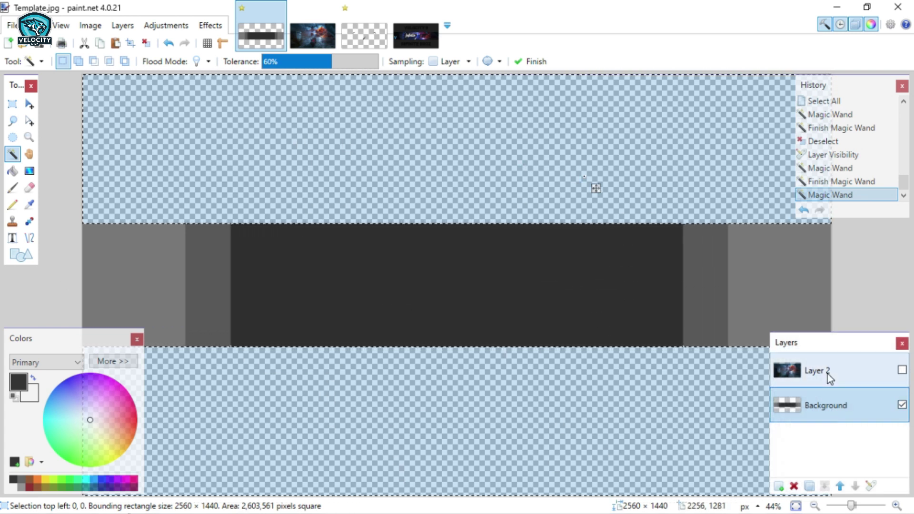
Step: Show Layer 2 again, make it active, and erase its image within the selected areas outside the band
{"action": "left_click", "coordinate": [904, 379]}
{"action": "left_click", "coordinate": [903, 371]}
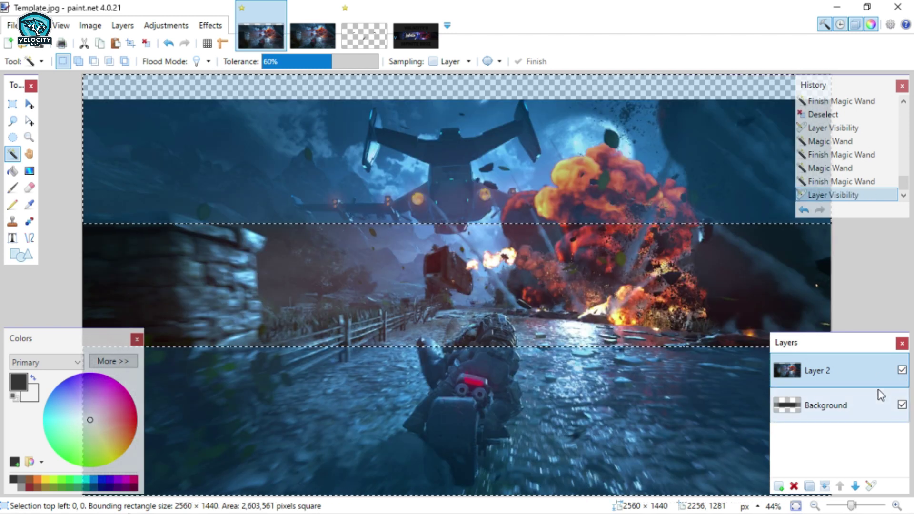
{"action": "key", "text": "Delete"}
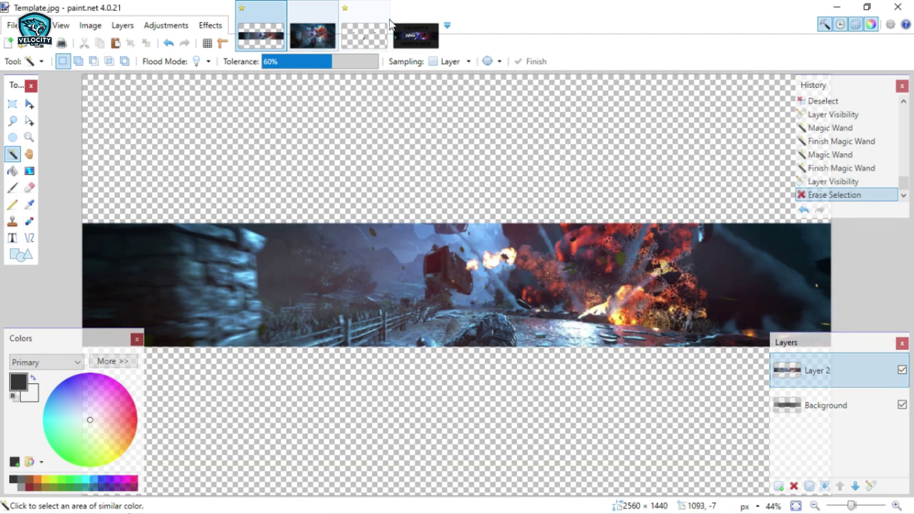
Step: Try Magic Wand selections on the three curved accent shapes in Banner.png, clearing each selection
{"action": "left_click", "coordinate": [364, 33]}
{"action": "left_click", "coordinate": [413, 38]}
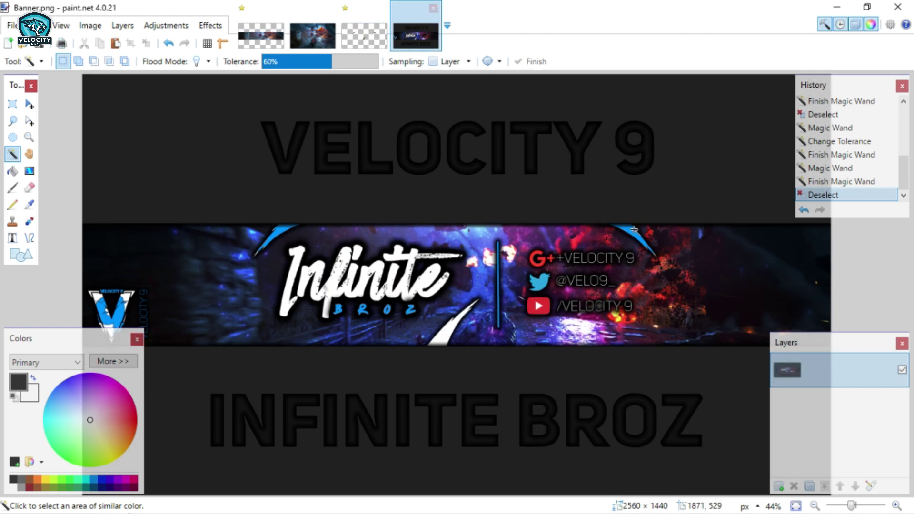
{"action": "left_click", "coordinate": [632, 232]}
{"action": "key", "text": "ctrl+d"}
{"action": "left_click", "coordinate": [445, 339]}
{"action": "key", "text": "ctrl+d"}
{"action": "left_click", "coordinate": [276, 231]}
{"action": "key", "text": "ctrl+d"}
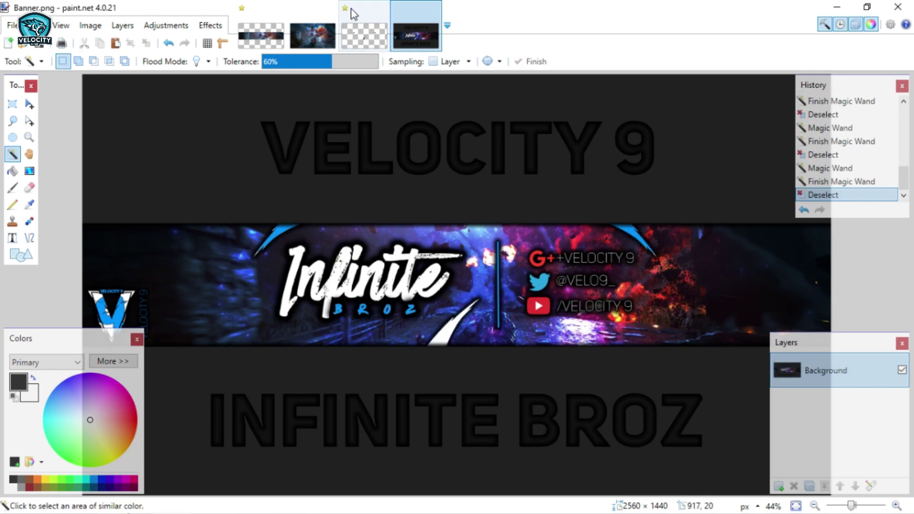
Step: Select a rectangle of about 2033 × 950 px around the three curved shapes in the untitled image and copy it
{"action": "left_click", "coordinate": [364, 33]}
{"action": "left_click", "coordinate": [12, 106]}
{"action": "left_click_drag", "start_coordinate": [142, 150], "coordinate": [738, 428]}
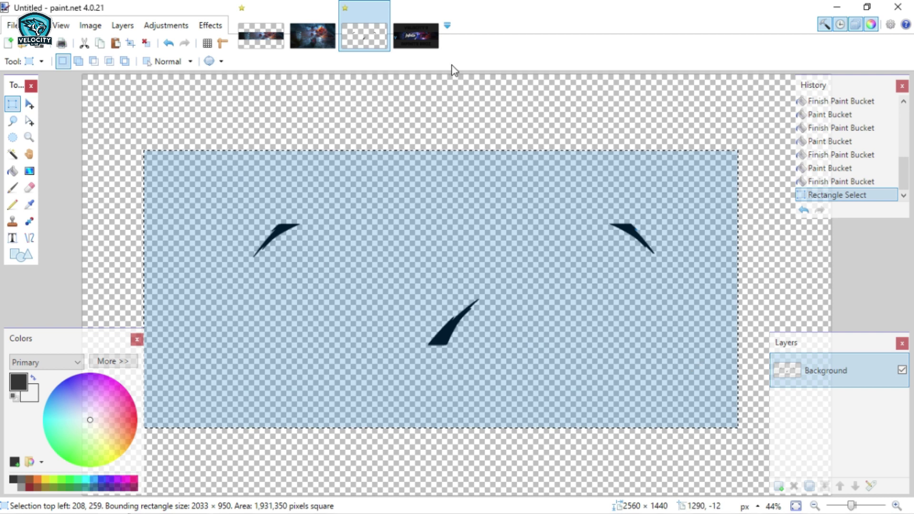
Step: Add a new layer above Layer 2 in Template.jpg, paste the copied curved shapes onto it, and deselect them
{"action": "left_click", "coordinate": [264, 26]}
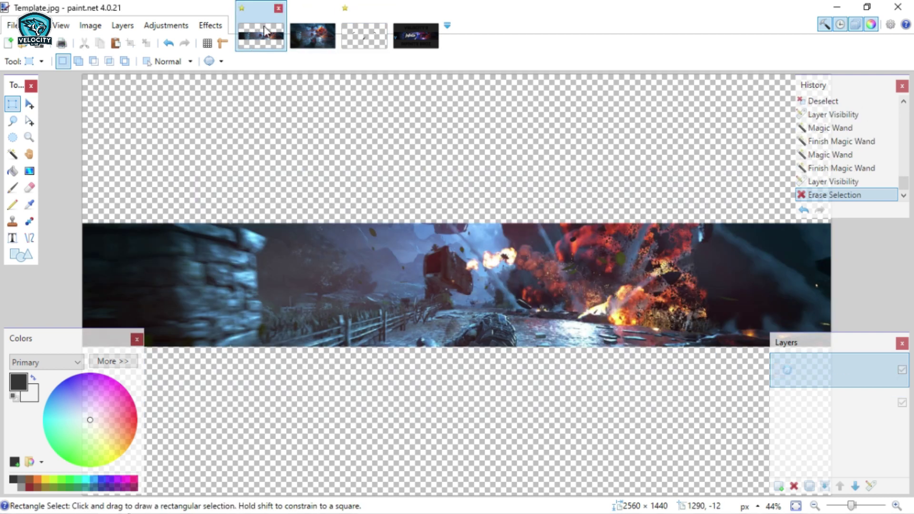
{"action": "left_click", "coordinate": [779, 486]}
{"action": "key", "text": "ctrl+v"}
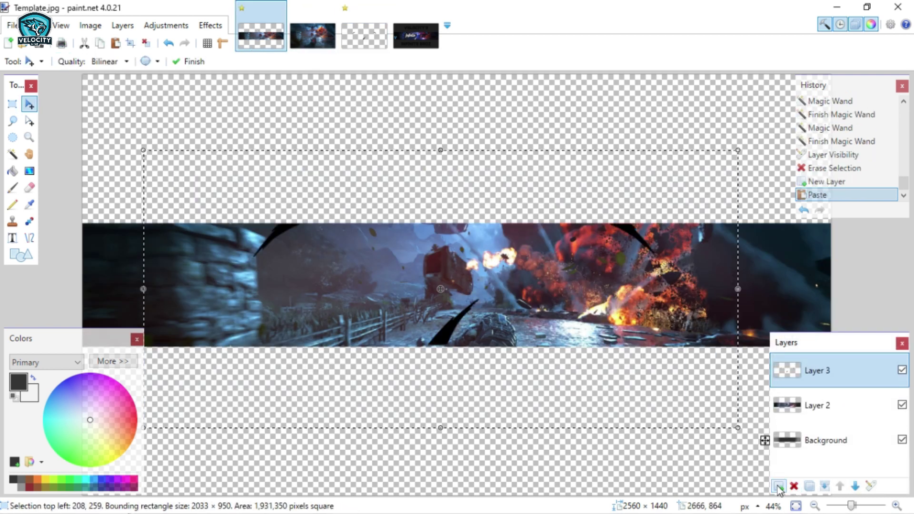
{"action": "key", "text": "ctrl+d"}
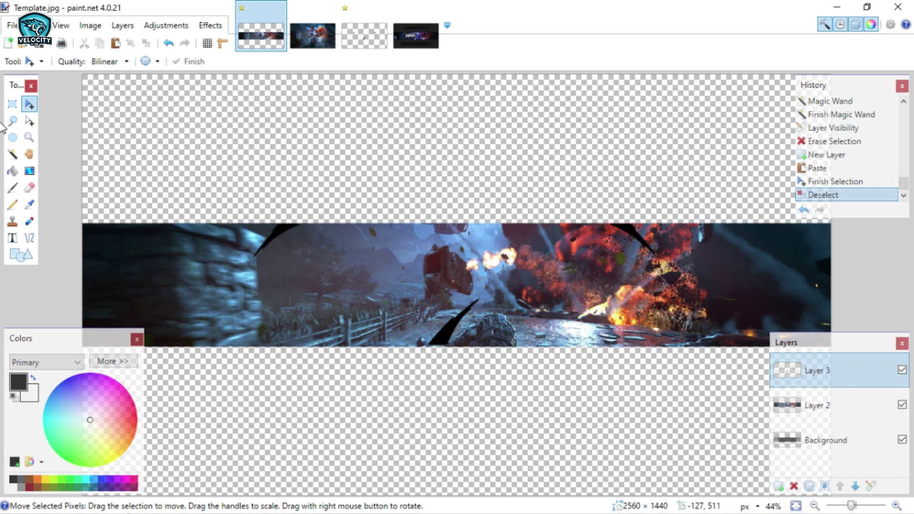
Step: Select a rectangle of about 604 × 393 px around the lower curved shape on Layer 3, move it slightly, and deselect
{"action": "left_click", "coordinate": [13, 104]}
{"action": "left_click_drag", "start_coordinate": [386, 271], "coordinate": [562, 385]}
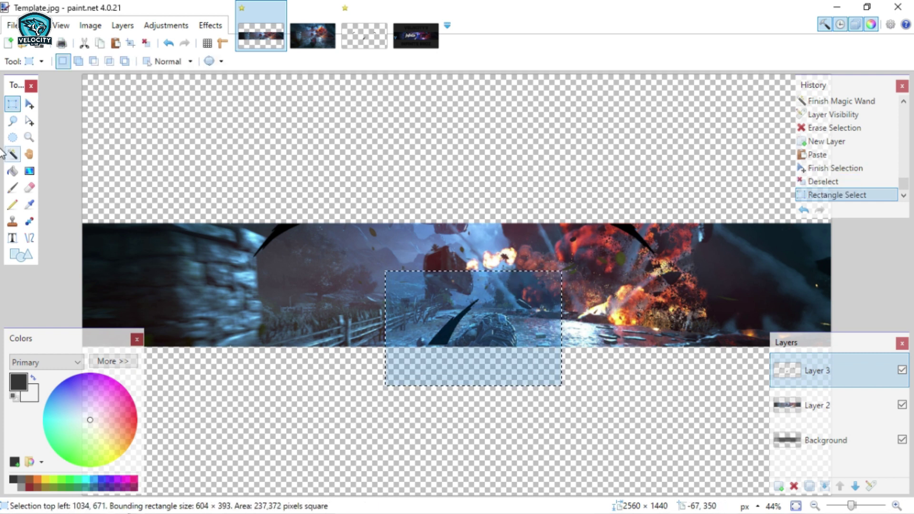
{"action": "left_click", "coordinate": [29, 104]}
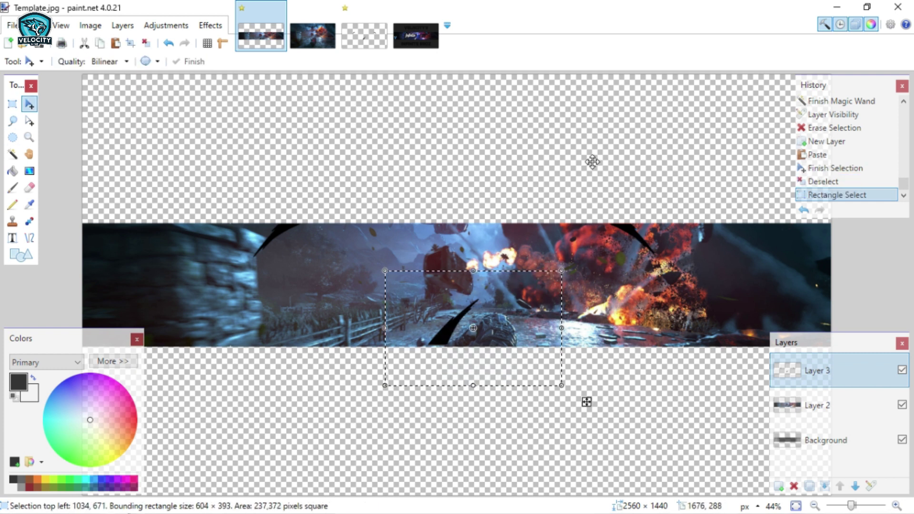
{"action": "left_click", "coordinate": [586, 403]}
{"action": "key", "text": "ctrl+d"}
Step: Replace the contents of the untitled image with the shapes from Layer 3, and clear the selections in both images
{"action": "key", "text": "ctrl+a"}
{"action": "left_click", "coordinate": [367, 27]}
{"action": "key", "text": "Delete"}
{"action": "key", "text": "ctrl+v"}
{"action": "key", "text": "ctrl+d"}
{"action": "left_click", "coordinate": [261, 35]}
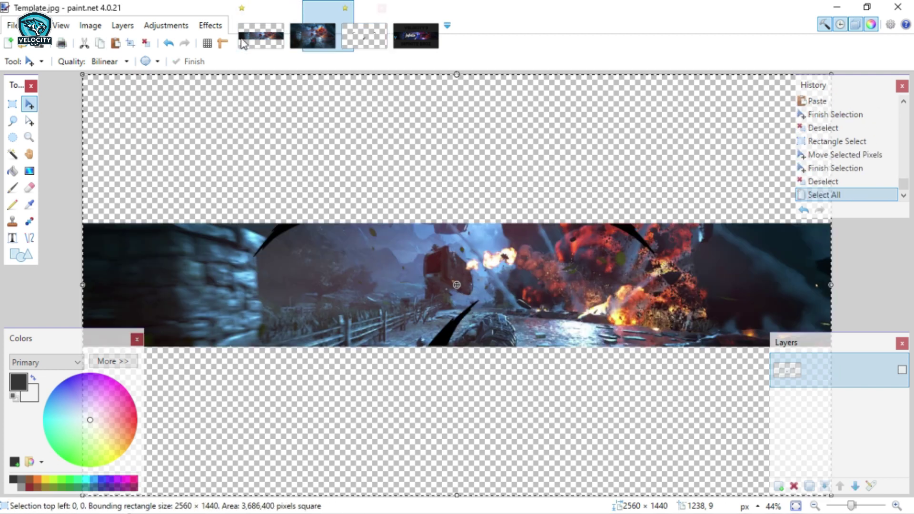
{"action": "key", "text": "ctrl+d"}
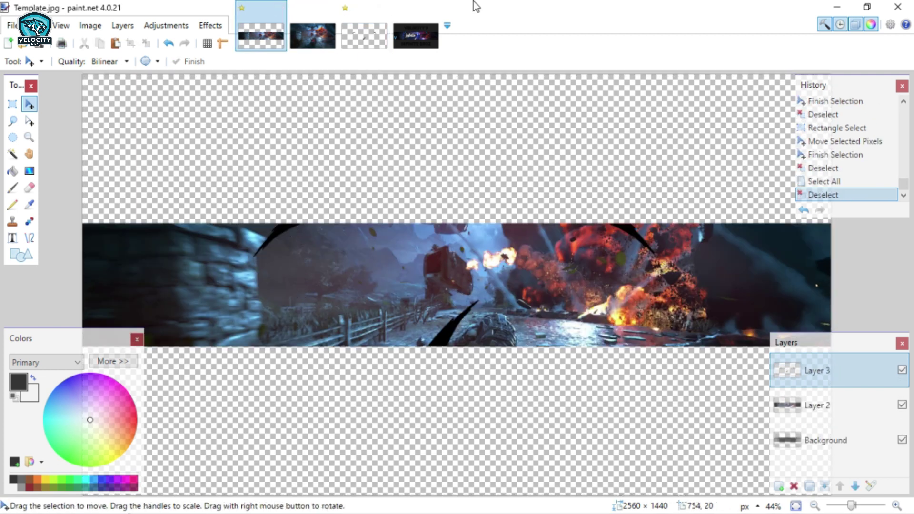
Step: Browse the fonts available for the Text tool and check the lettering in Banner.png for comparison
{"action": "left_click", "coordinate": [13, 238]}
{"action": "left_click", "coordinate": [167, 63]}
{"action": "scroll", "coordinate": [167, 214], "scroll_direction": "down", "scroll_amount": 10}
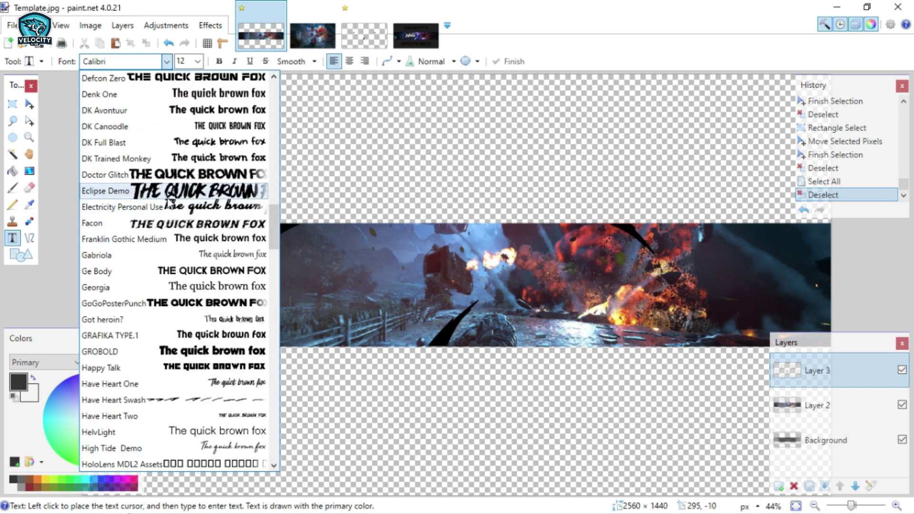
{"action": "scroll", "coordinate": [170, 197], "scroll_direction": "down", "scroll_amount": 3}
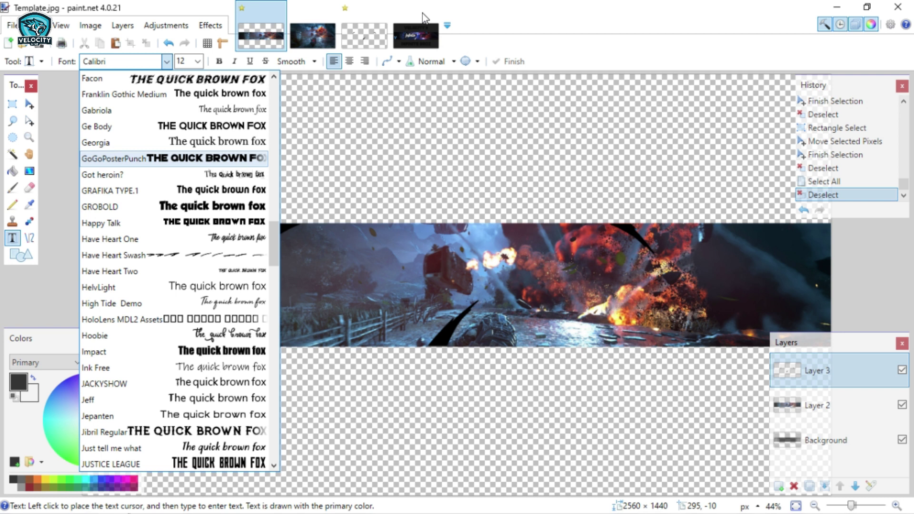
{"action": "left_click", "coordinate": [430, 42]}
{"action": "left_click", "coordinate": [430, 42]}
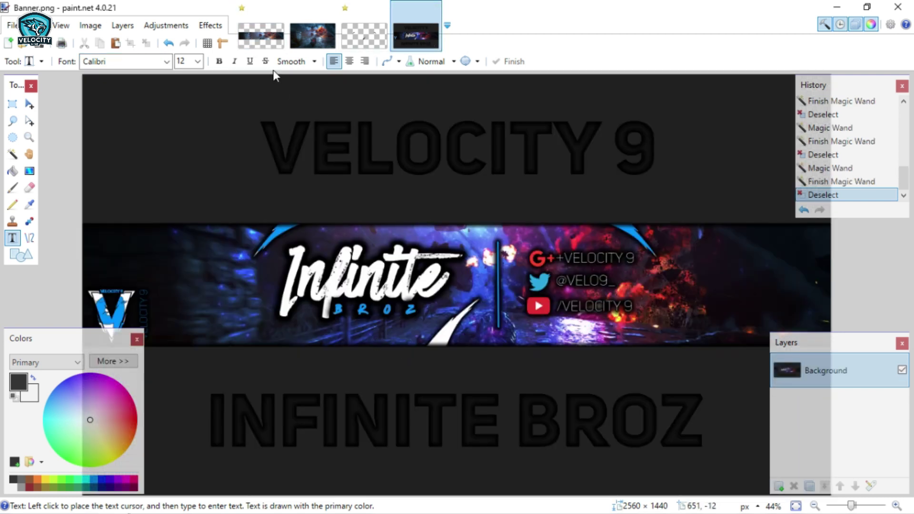
{"action": "left_click", "coordinate": [265, 10]}
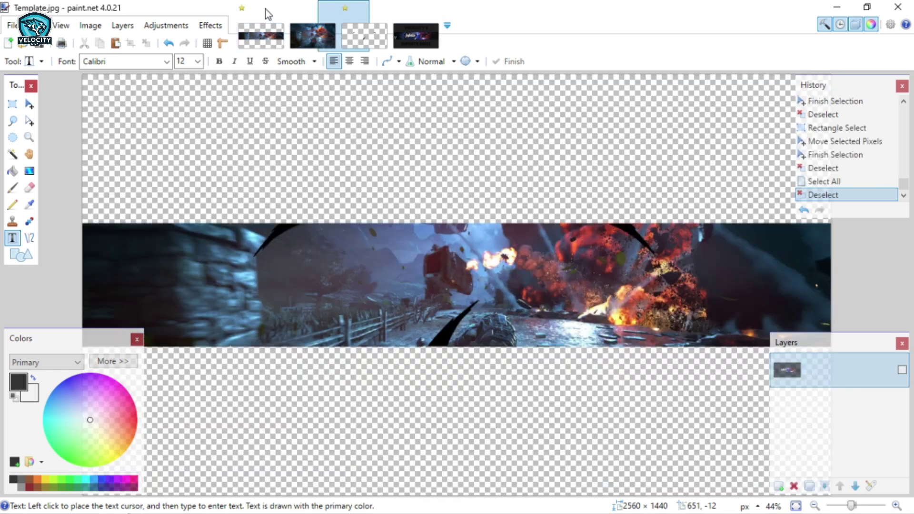
Step: Set the text font to Have Heart One in Template.jpg
{"action": "left_click", "coordinate": [167, 61]}
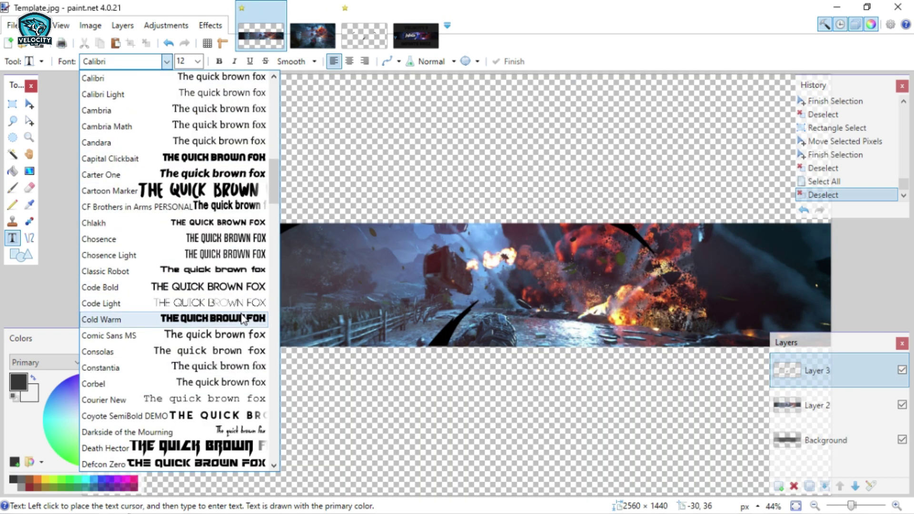
{"action": "scroll", "coordinate": [210, 205], "scroll_direction": "up", "scroll_amount": 2}
{"action": "scroll", "coordinate": [205, 121], "scroll_direction": "up", "scroll_amount": 1}
{"action": "scroll", "coordinate": [203, 139], "scroll_direction": "down", "scroll_amount": 2}
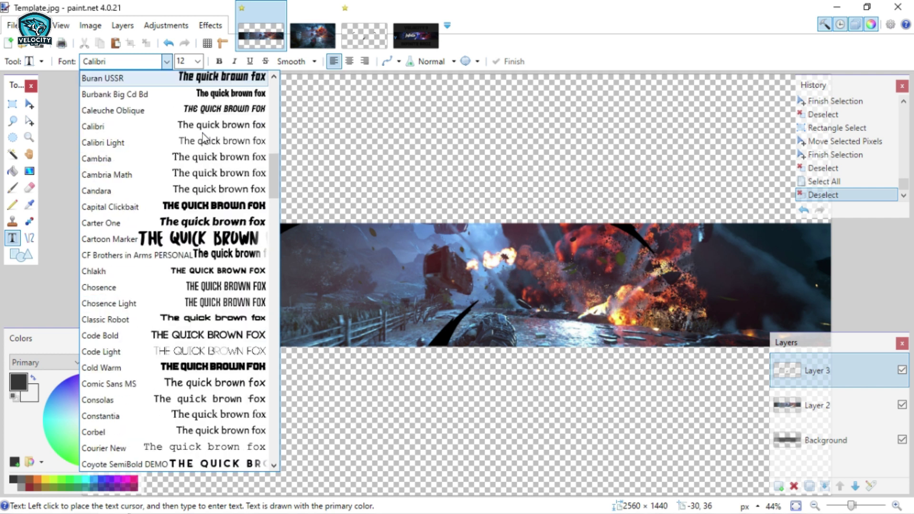
{"action": "scroll", "coordinate": [204, 138], "scroll_direction": "down", "scroll_amount": 10}
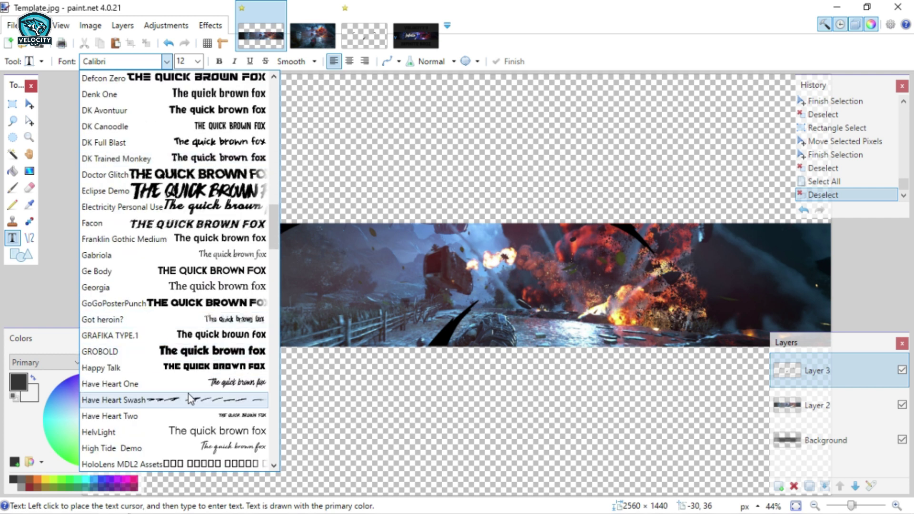
{"action": "left_click", "coordinate": [196, 392]}
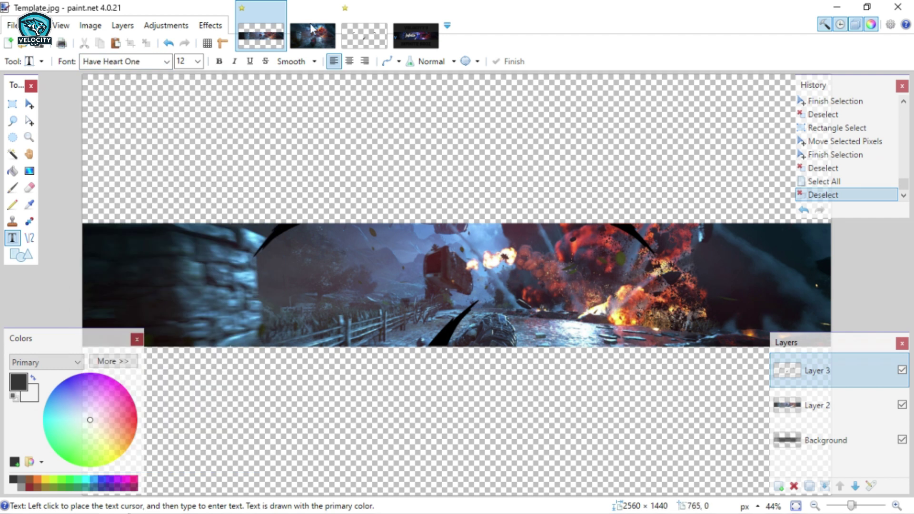
Step: Swap the primary and secondary colours so white is primary, and set the text size to 108
{"action": "left_click", "coordinate": [198, 61]}
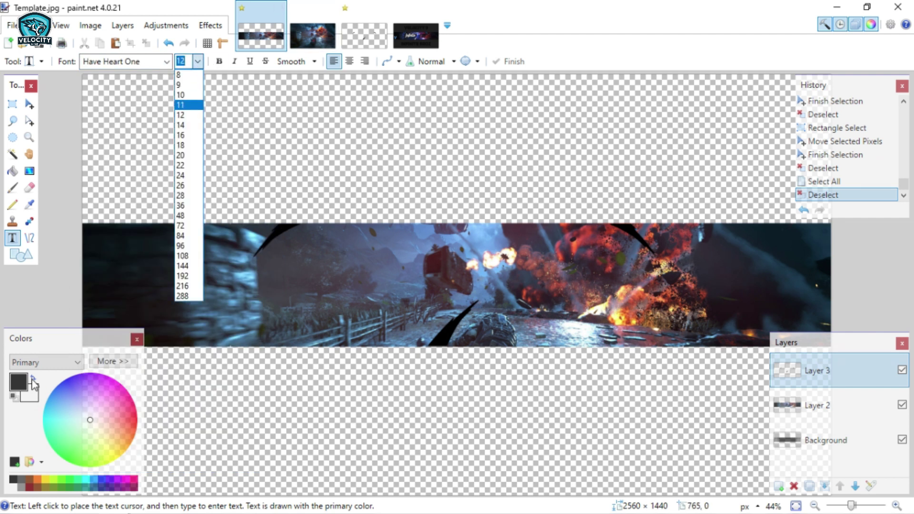
{"action": "left_click", "coordinate": [33, 378]}
{"action": "left_click", "coordinate": [33, 378]}
{"action": "left_click", "coordinate": [198, 61]}
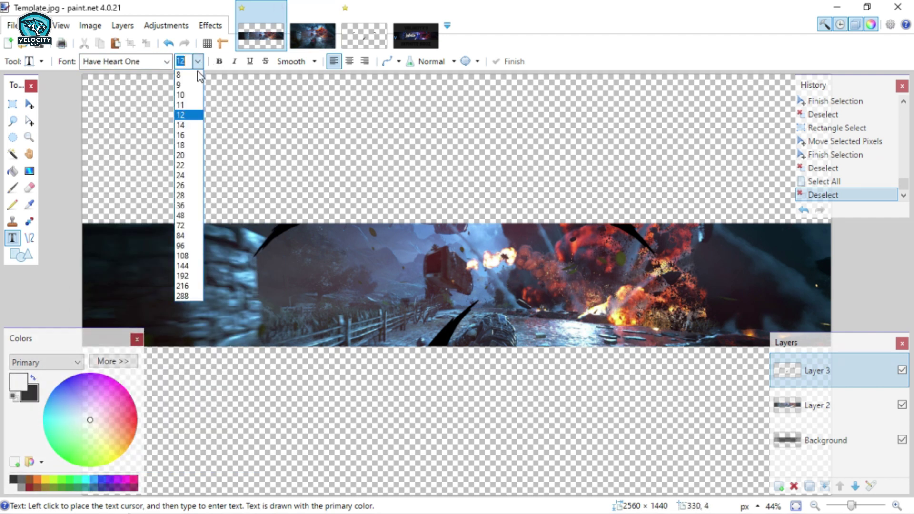
{"action": "left_click", "coordinate": [190, 246]}
{"action": "left_click", "coordinate": [247, 253]}
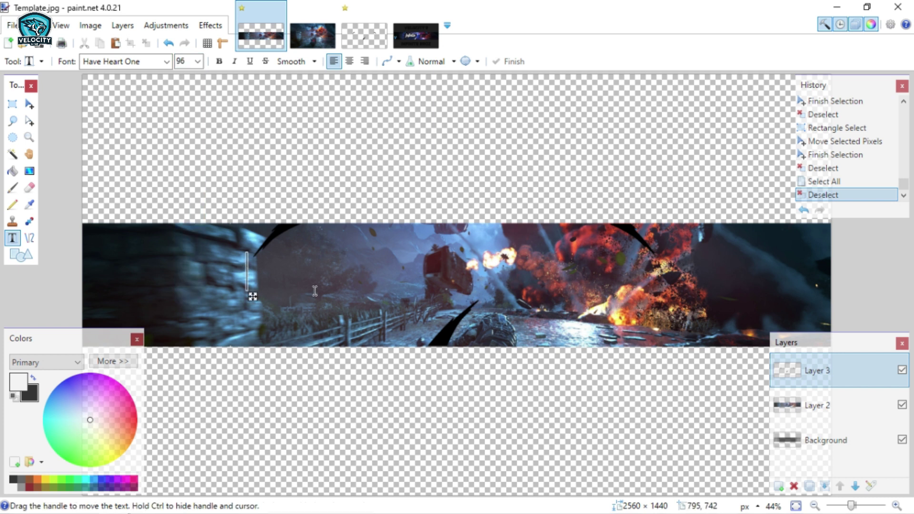
{"action": "left_click", "coordinate": [198, 61]}
{"action": "left_click", "coordinate": [190, 258]}
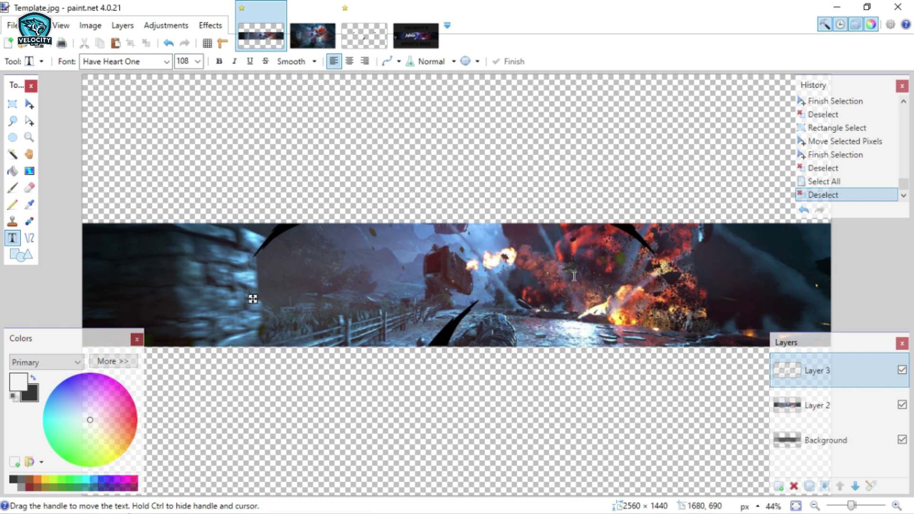
Step: Hide Layer 2 and add a new layer above Layer 3
{"action": "left_click", "coordinate": [902, 405]}
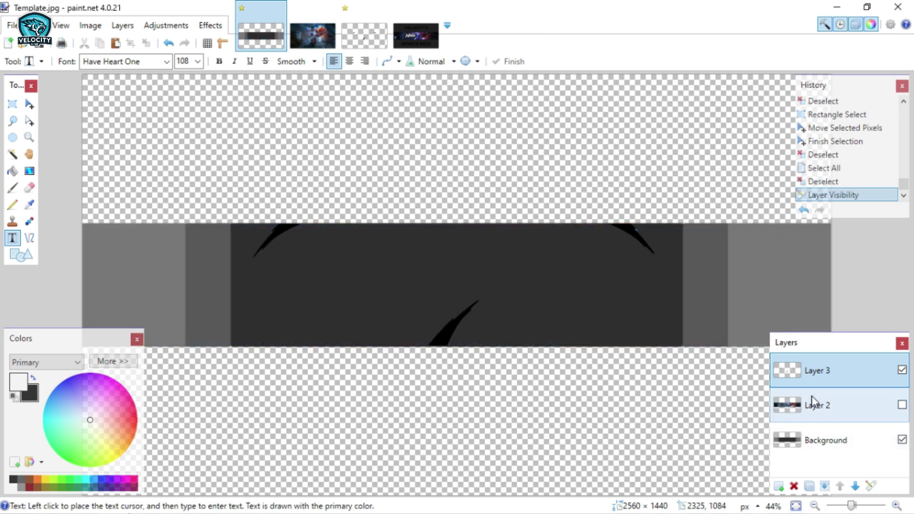
{"action": "left_click", "coordinate": [780, 487]}
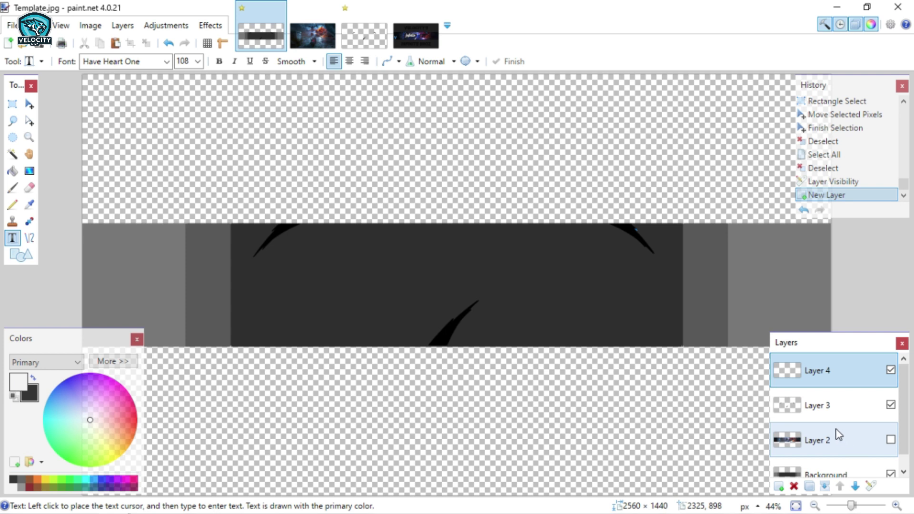
Step: Write "Your" in bold white text on Layer 4, in the lower left part of the banner's dark central area
{"action": "left_click", "coordinate": [279, 297]}
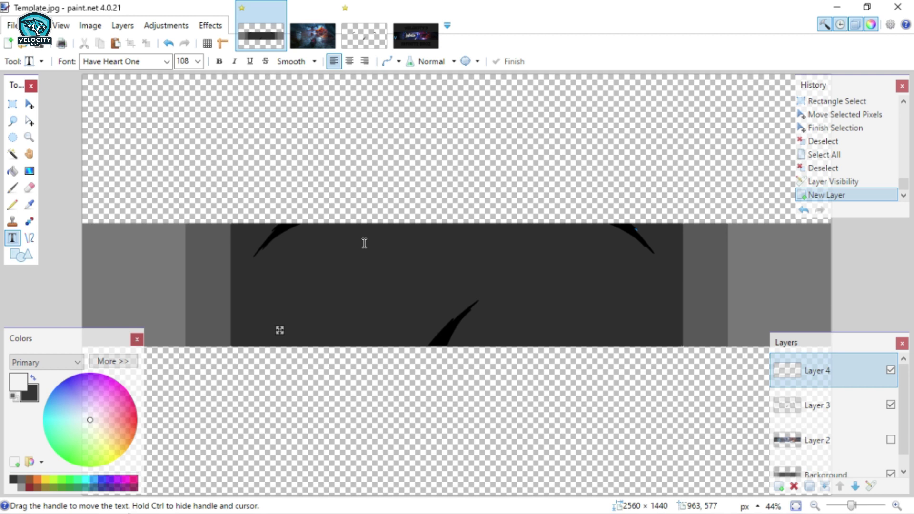
{"action": "type", "text": "l="}
{"action": "key", "text": "BackSpace"}
{"action": "key", "text": "BackSpace"}
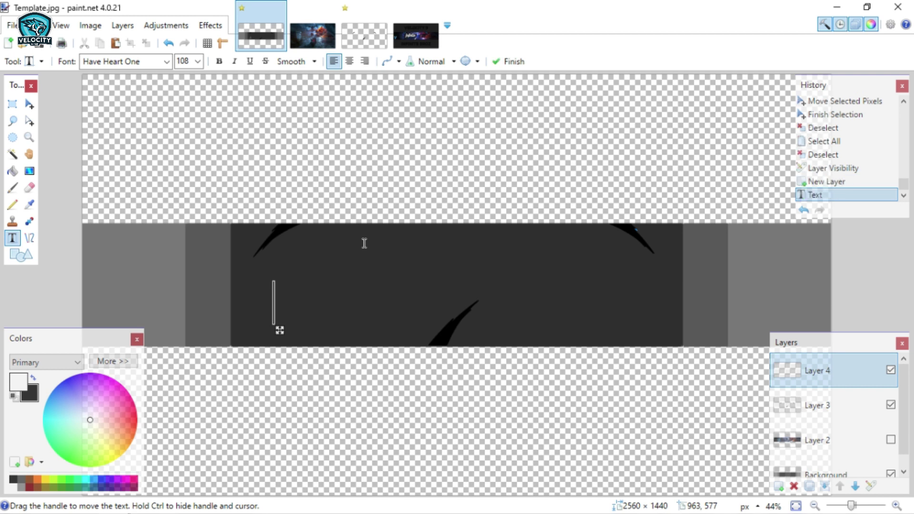
{"action": "left_click", "coordinate": [219, 64]}
{"action": "type", "text": "y"}
{"action": "key", "text": "BackSpace"}
{"action": "type", "text": "YOUR"}
{"action": "key", "text": "BackSpace"}
{"action": "key", "text": "BackSpace"}
{"action": "key", "text": "BackSpace"}
{"action": "type", "text": "our"}
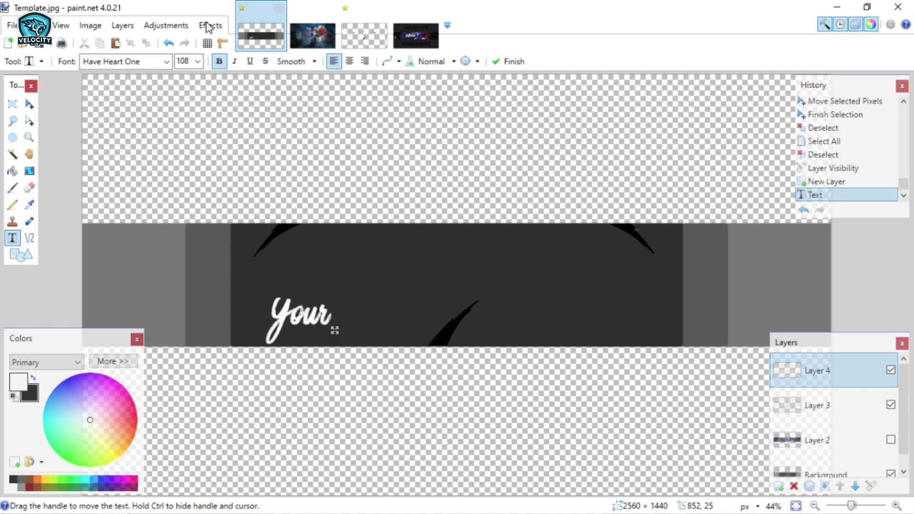
Step: Enlarge "Your" to size 192 and move it up into the left half of the dark central area, finishing the text
{"action": "left_click", "coordinate": [198, 61]}
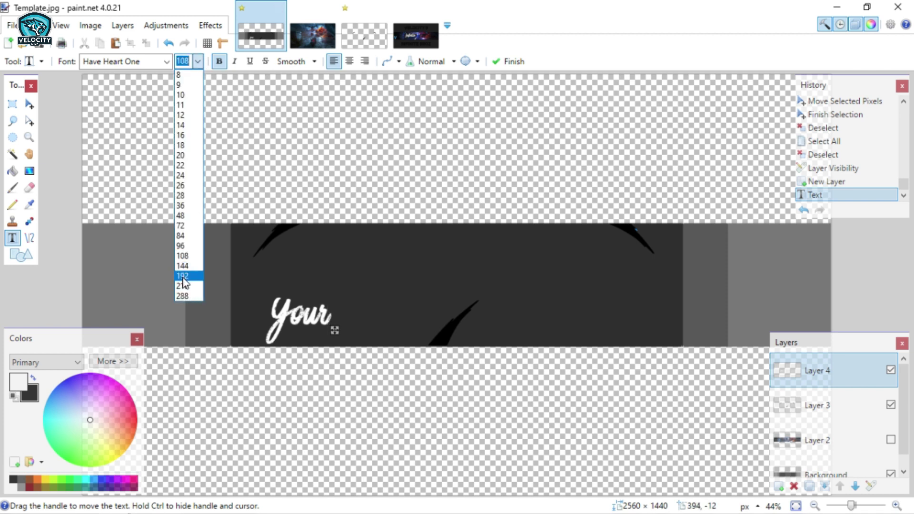
{"action": "left_click", "coordinate": [183, 266]}
{"action": "left_click", "coordinate": [198, 62]}
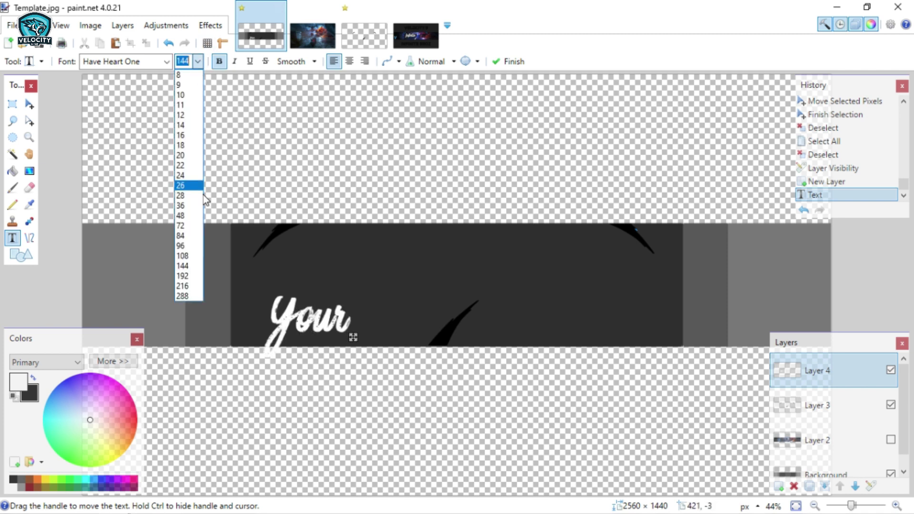
{"action": "left_click", "coordinate": [185, 261]}
{"action": "left_click_drag", "start_coordinate": [378, 347], "coordinate": [400, 297]}
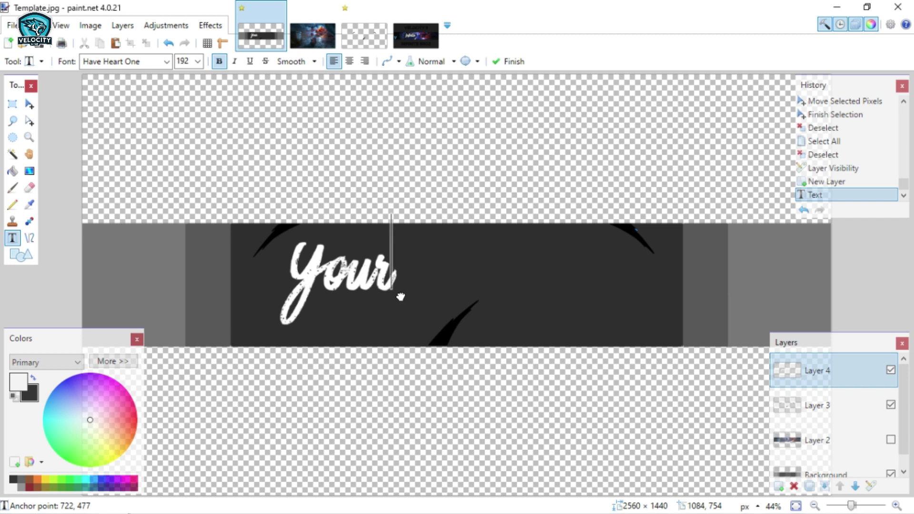
{"action": "left_click_drag", "start_coordinate": [401, 297], "coordinate": [404, 301]}
{"action": "key", "text": "Escape"}
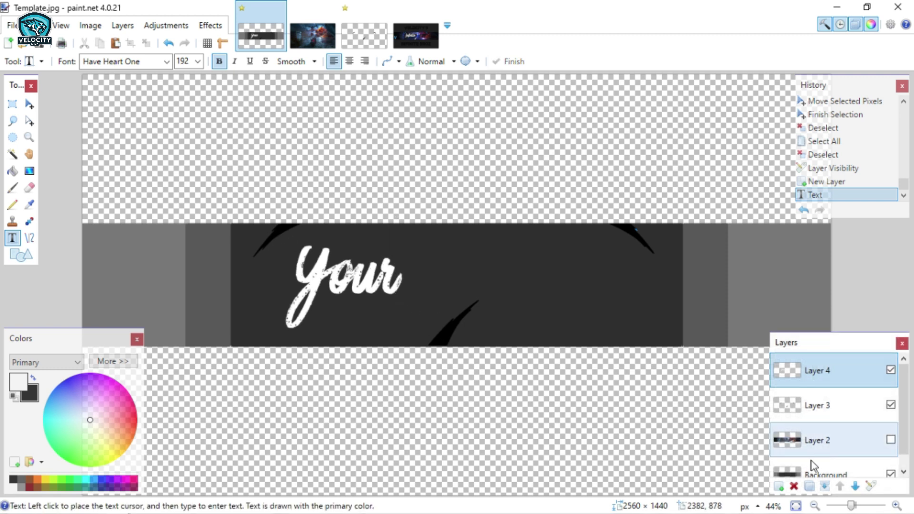
Step: Add a new layer above Layer 4, and set the text to yellow in the Have Heart Two font
{"action": "left_click", "coordinate": [784, 483]}
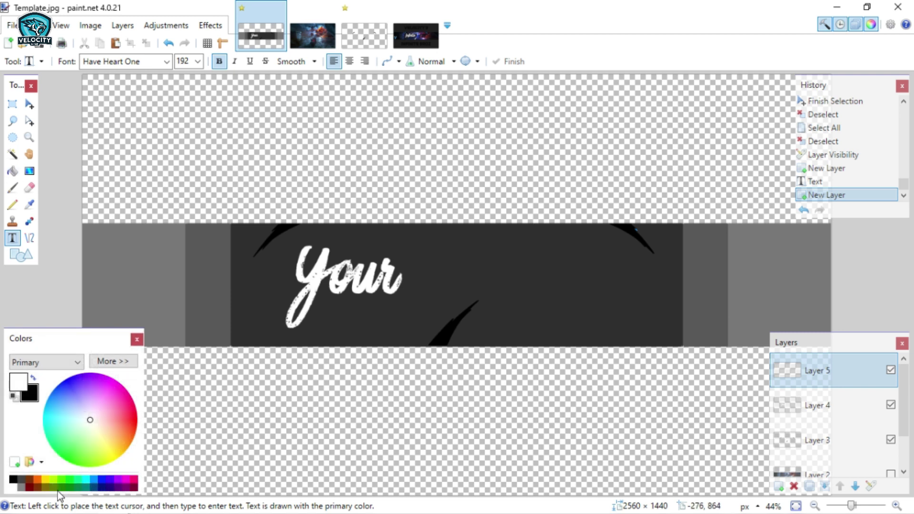
{"action": "left_click", "coordinate": [46, 479]}
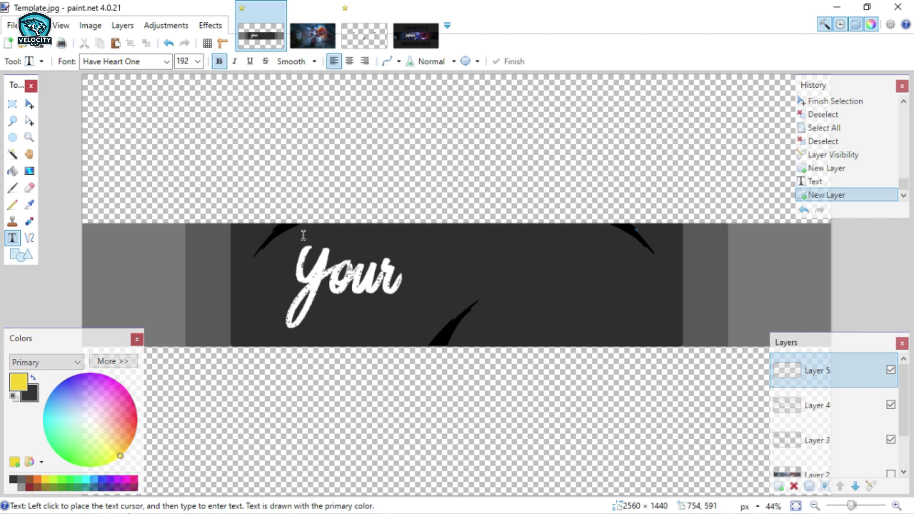
{"action": "left_click", "coordinate": [166, 61]}
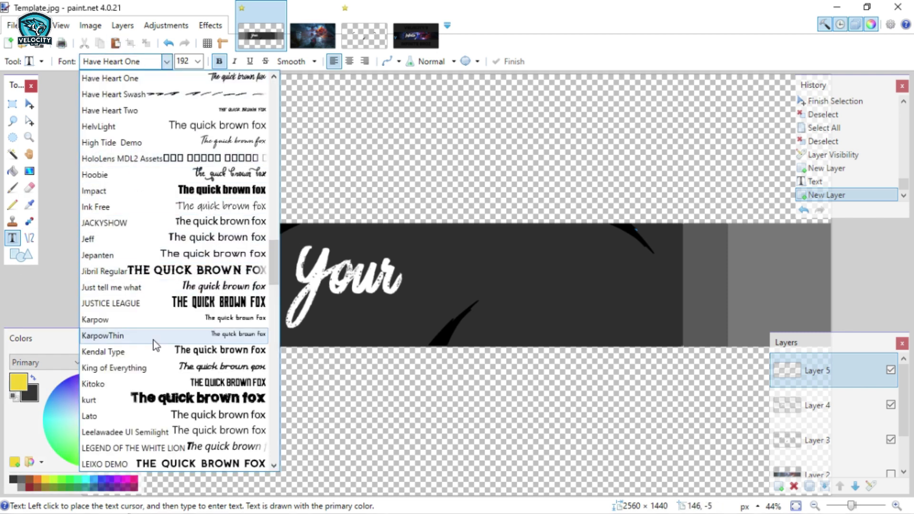
{"action": "scroll", "coordinate": [150, 338], "scroll_direction": "down", "scroll_amount": 1}
{"action": "scroll", "coordinate": [144, 284], "scroll_direction": "up", "scroll_amount": 2}
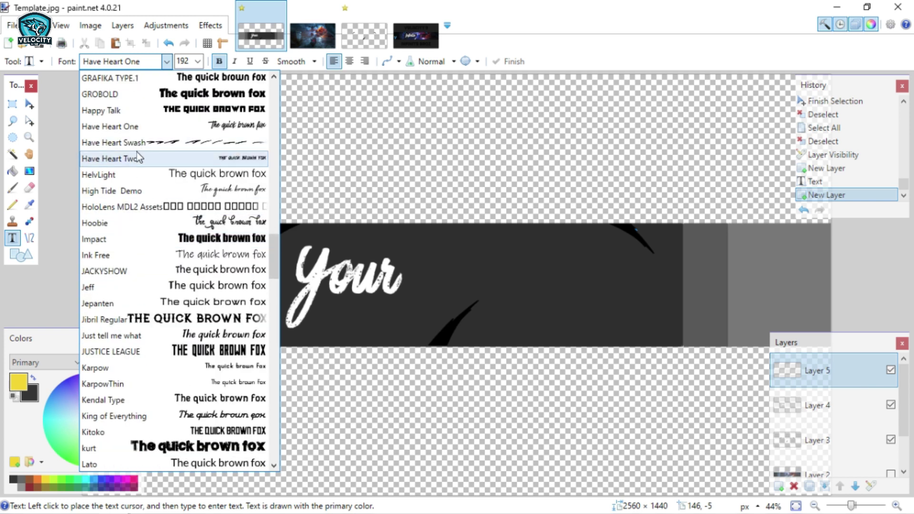
{"action": "left_click", "coordinate": [142, 159]}
{"action": "left_click", "coordinate": [166, 62]}
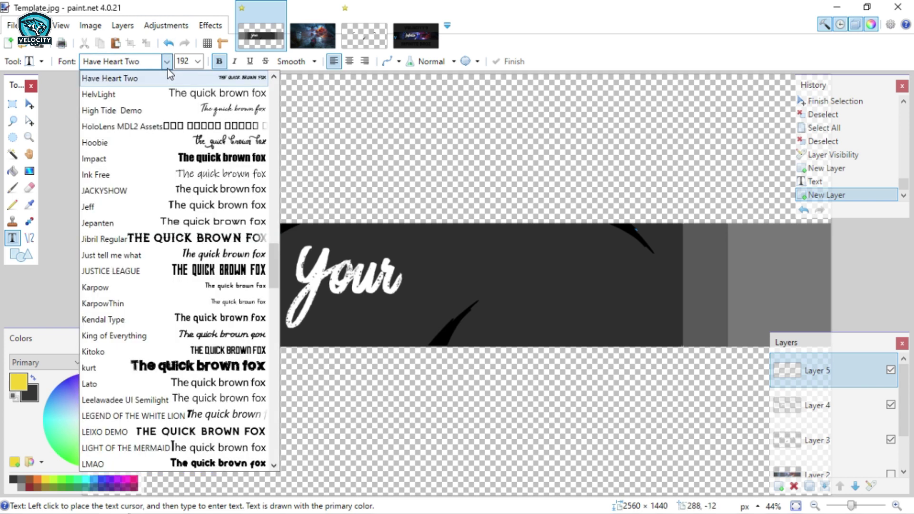
{"action": "scroll", "coordinate": [165, 157], "scroll_direction": "up", "scroll_amount": 15}
{"action": "scroll", "coordinate": [164, 157], "scroll_direction": "down", "scroll_amount": 20}
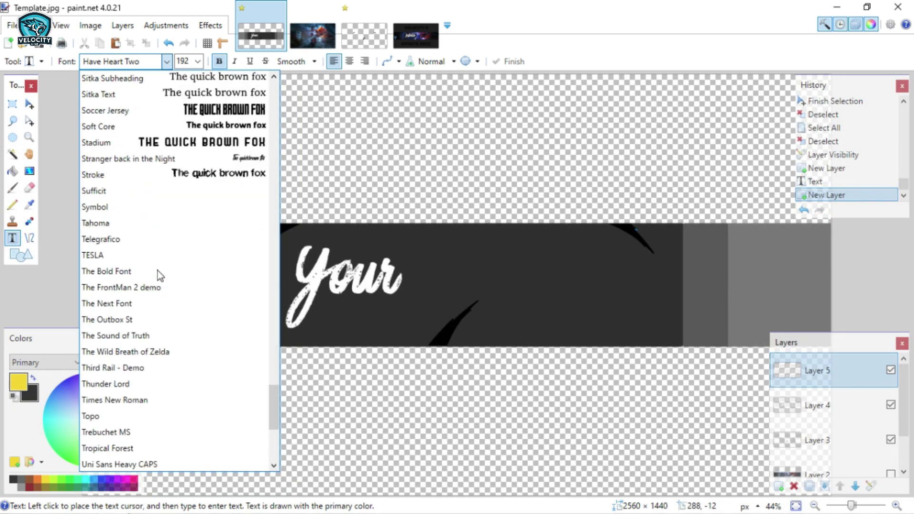
{"action": "left_click", "coordinate": [683, 4]}
Step: Write "NAME" at size 84 on Layer 5, just below "Your" near the banner strip's lower edge
{"action": "left_click", "coordinate": [301, 297]}
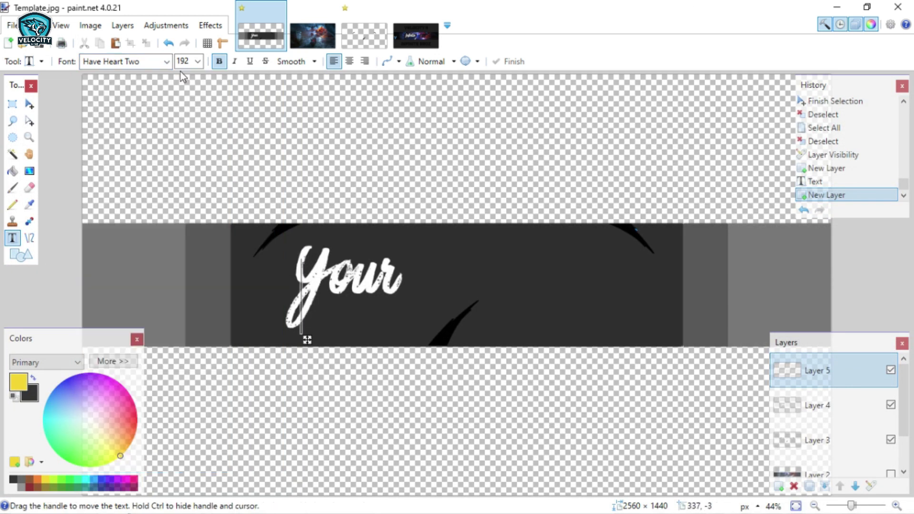
{"action": "left_click", "coordinate": [198, 62]}
{"action": "left_click", "coordinate": [198, 236]}
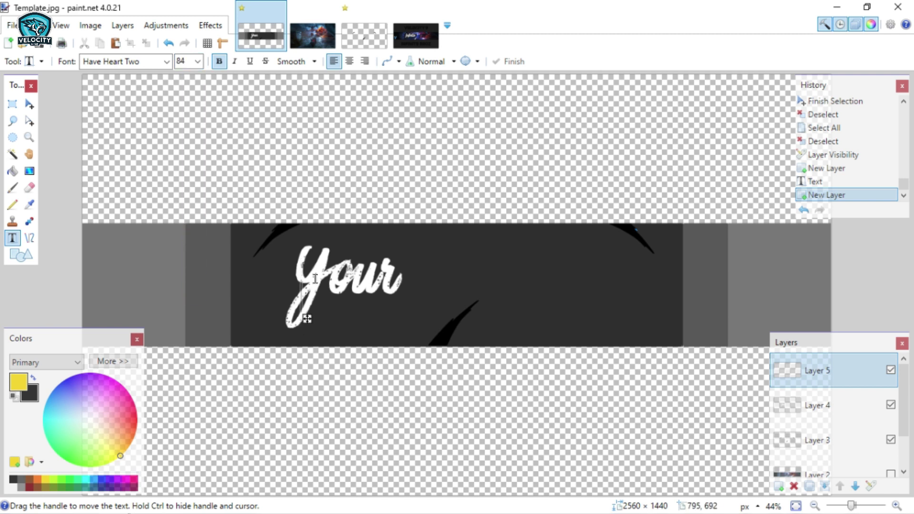
{"action": "left_click_drag", "start_coordinate": [307, 340], "coordinate": [338, 346]}
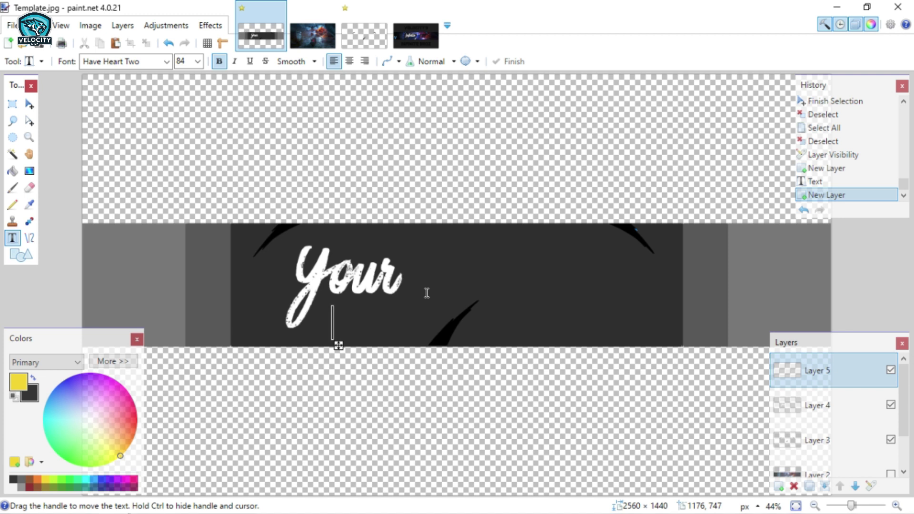
{"action": "type", "text": "NAM"}
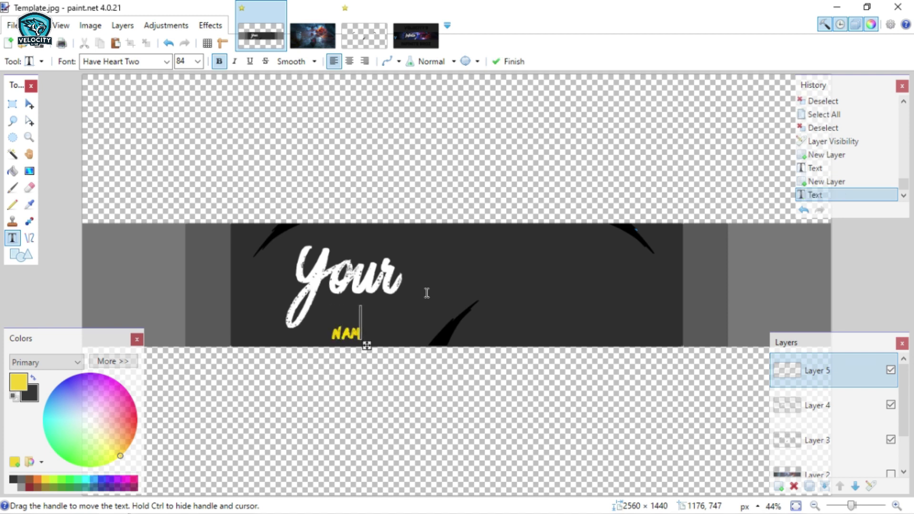
{"action": "key", "text": "BackSpace"}
{"action": "type", "text": "M"}
{"action": "key", "text": "BackSpace"}
{"action": "type", "text": "M"}
{"action": "key", "text": "BackSpace"}
{"action": "type", "text": "ME"}
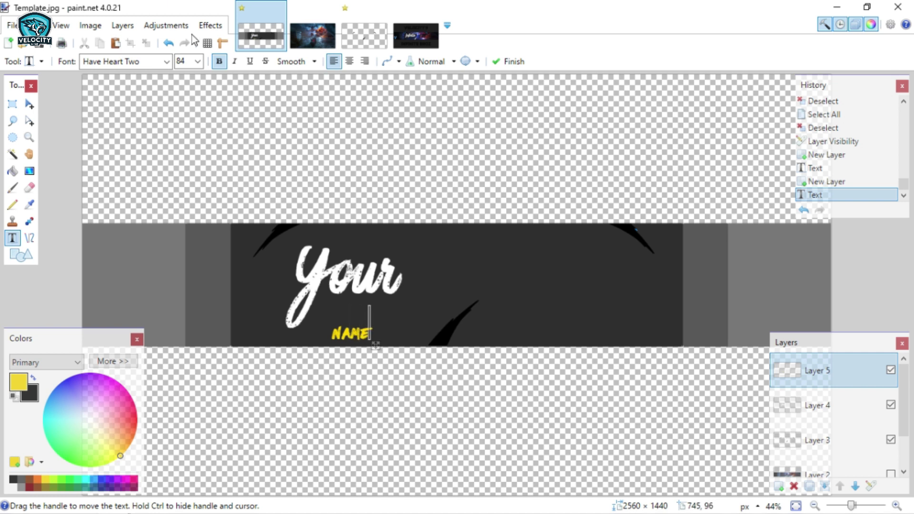
Step: Enlarge the yellow "NAME" lettering to size 108 and move it up directly beneath "Your"
{"action": "left_click", "coordinate": [199, 65]}
{"action": "left_click", "coordinate": [189, 245]}
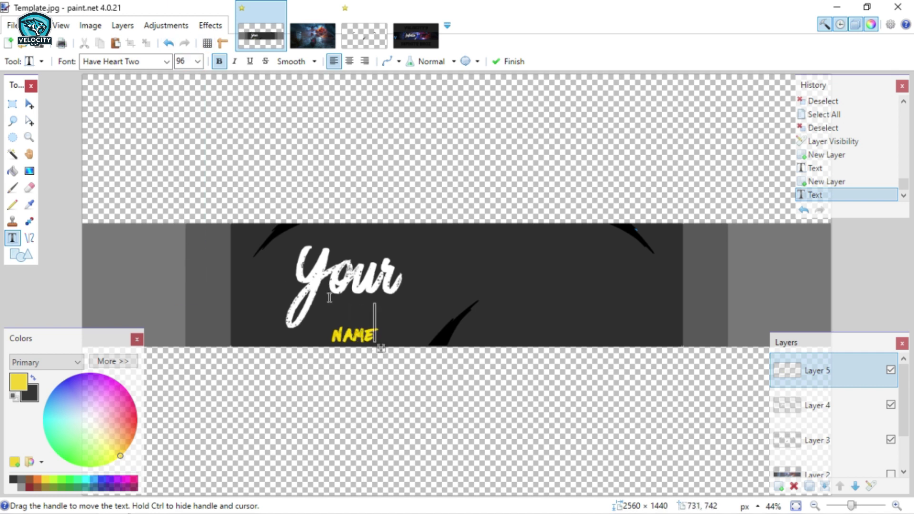
{"action": "left_click", "coordinate": [198, 62]}
{"action": "left_click", "coordinate": [193, 254]}
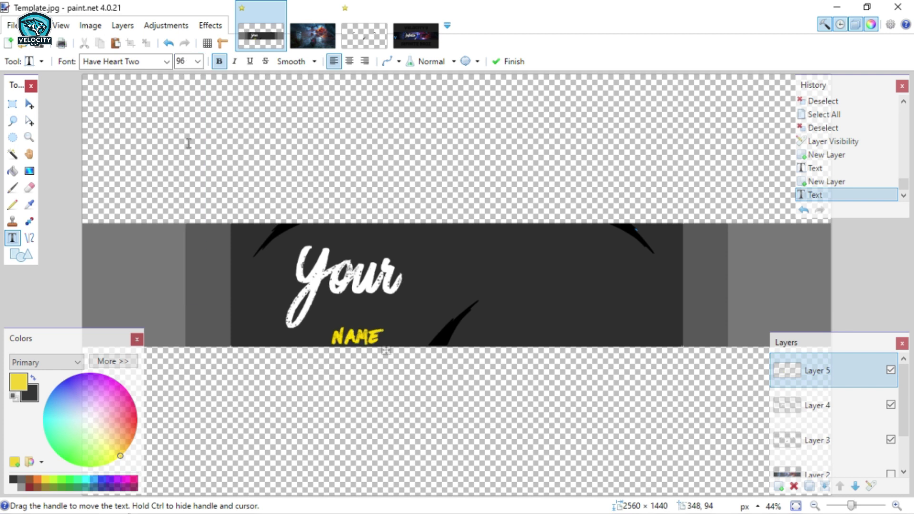
{"action": "left_click", "coordinate": [198, 62]}
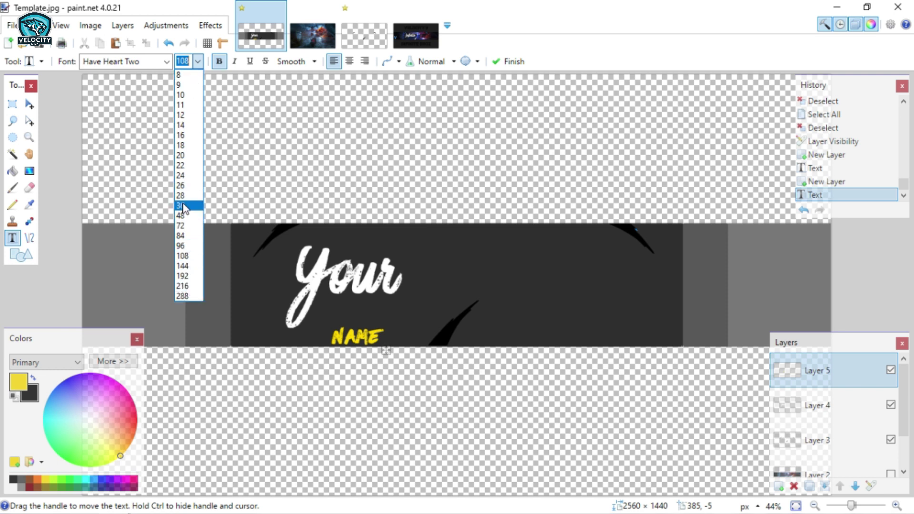
{"action": "left_click", "coordinate": [386, 350]}
{"action": "left_click_drag", "start_coordinate": [385, 350], "coordinate": [407, 318]}
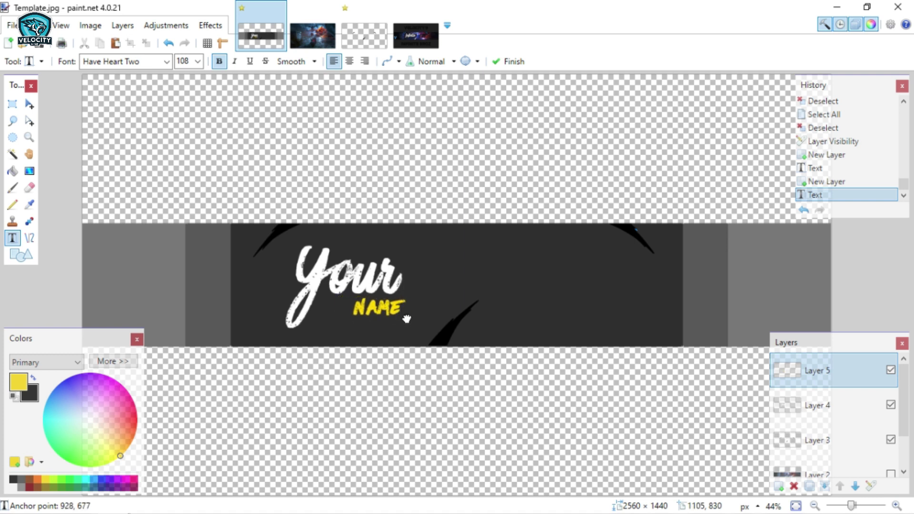
Step: Using Banner.png as reference, put spaces between the letters of "NAME", align it beneath "Your" in Template.jpg and finish the text
{"action": "left_click", "coordinate": [416, 35]}
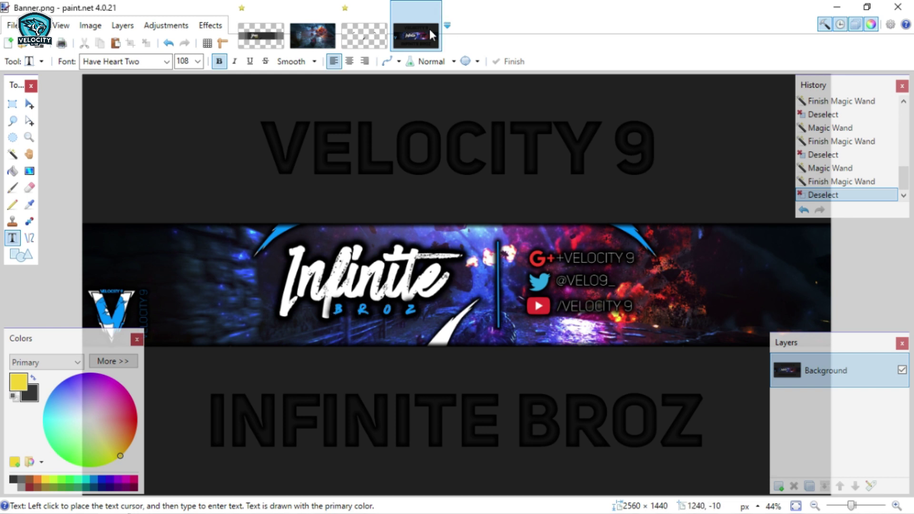
{"action": "left_click", "coordinate": [261, 35]}
{"action": "left_click_drag", "start_coordinate": [410, 320], "coordinate": [375, 320]}
{"action": "key", "text": "Left"}
{"action": "key", "text": "Right"}
{"action": "key", "text": "Right"}
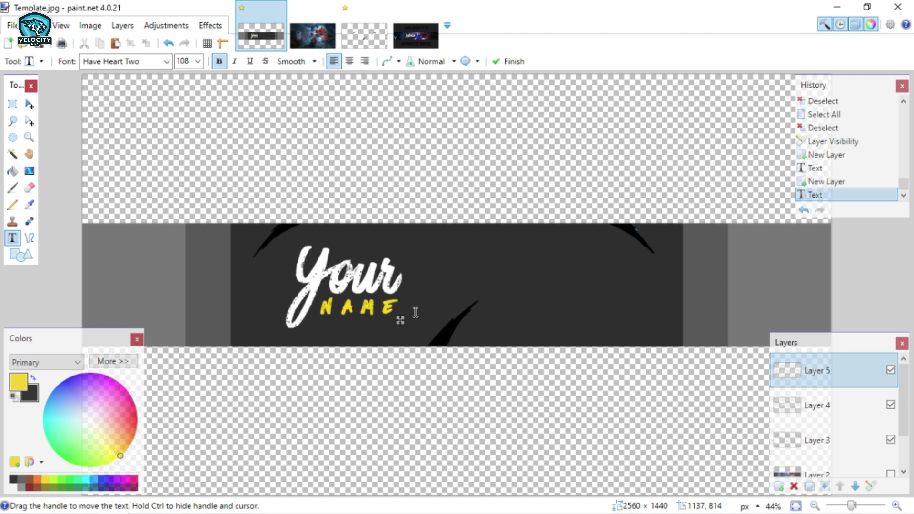
{"action": "left_click_drag", "start_coordinate": [402, 320], "coordinate": [402, 321]}
{"action": "key", "text": "Right"}
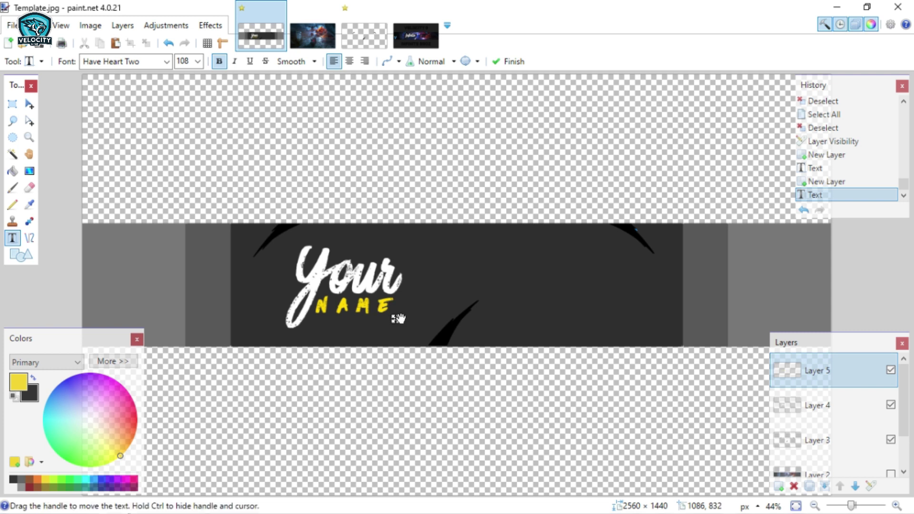
{"action": "key", "text": "Escape"}
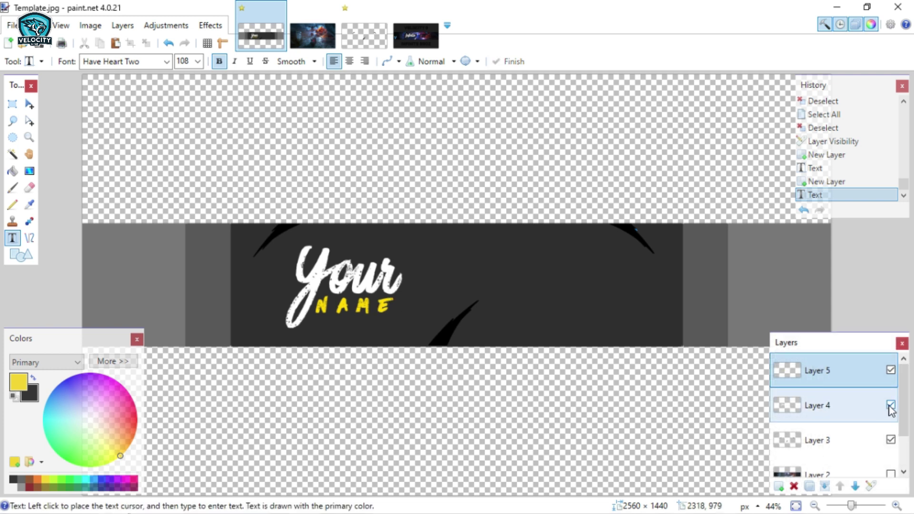
Step: Toggle Layer 4's visibility to check that it holds "Your", and make it the active layer with the Move Selected Pixels tool
{"action": "left_click", "coordinate": [891, 406]}
{"action": "left_click", "coordinate": [891, 405]}
{"action": "left_click", "coordinate": [29, 104]}
{"action": "left_click", "coordinate": [781, 407]}
{"action": "left_click", "coordinate": [211, 26]}
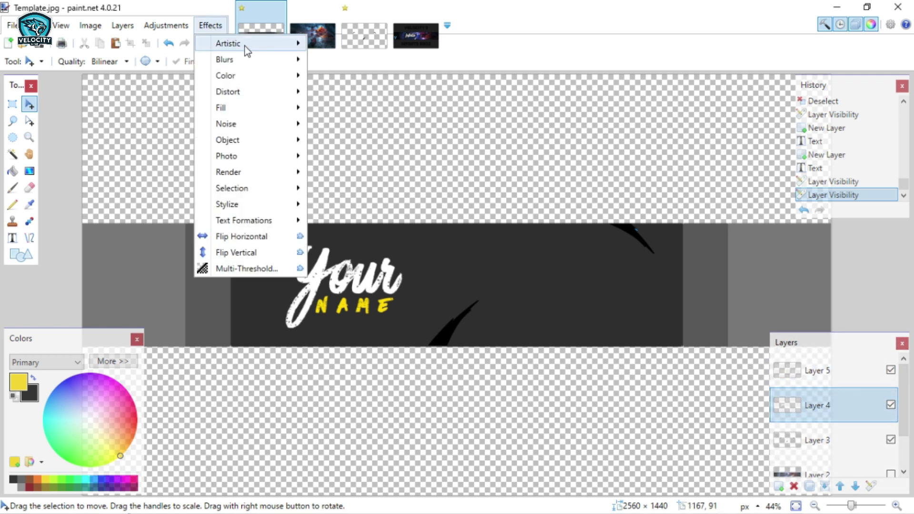
{"action": "mouse_move", "coordinate": [269, 204]}
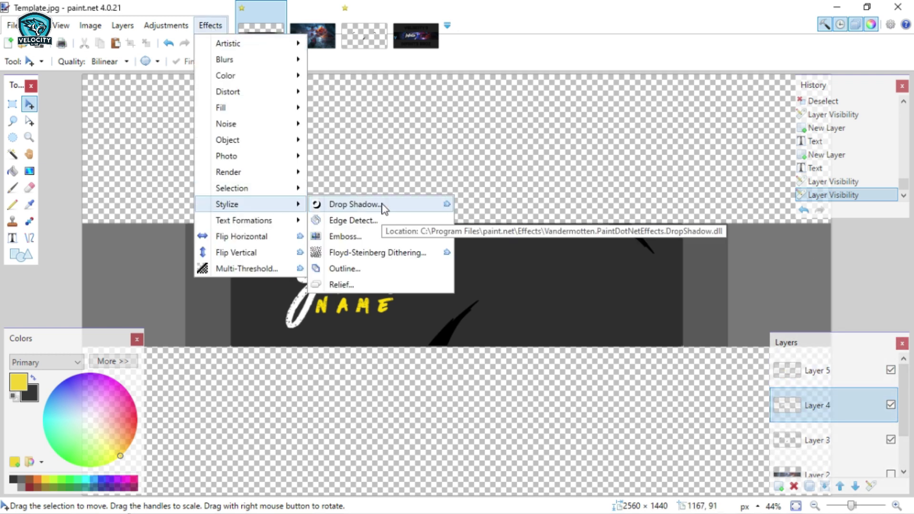
{"action": "left_click", "coordinate": [648, 20]}
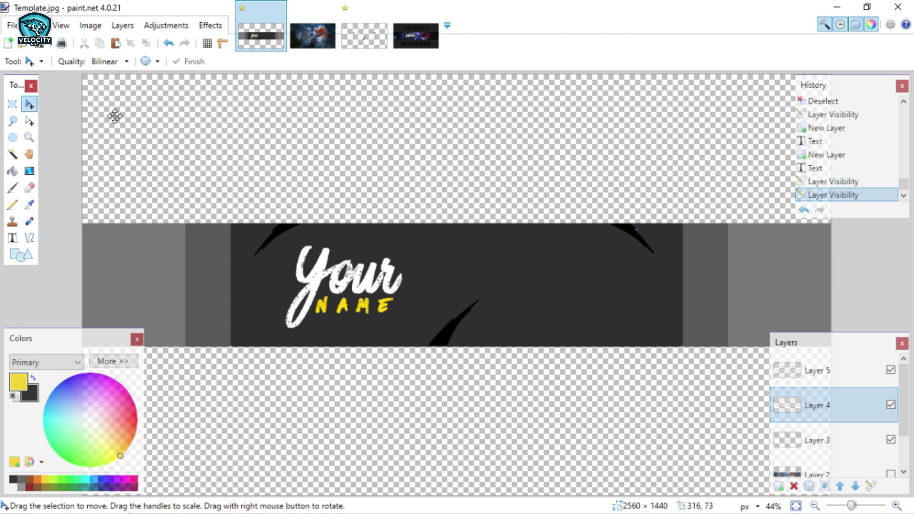
Step: Start a Drop Shadow on the "Your" layer with a black shadow colour and both Offset X and Offset Y at 0
{"action": "left_click", "coordinate": [210, 26]}
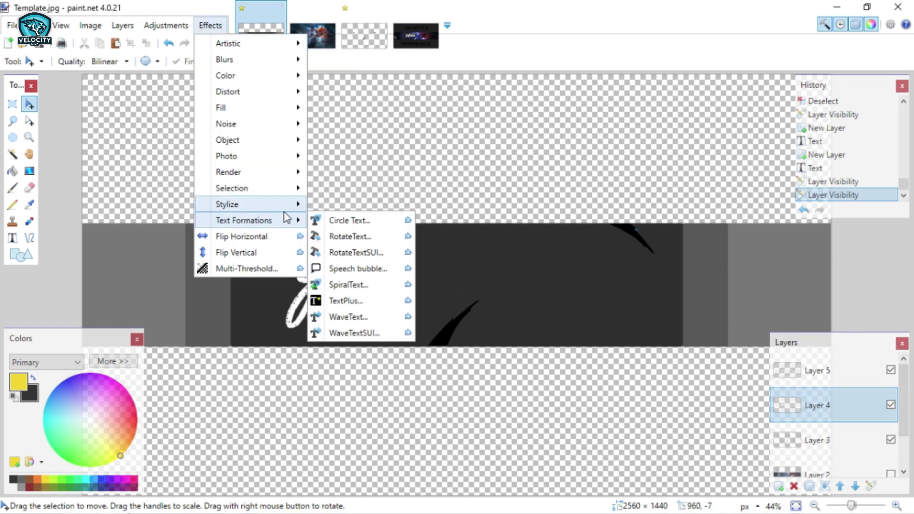
{"action": "mouse_move", "coordinate": [265, 207]}
{"action": "left_click", "coordinate": [328, 207]}
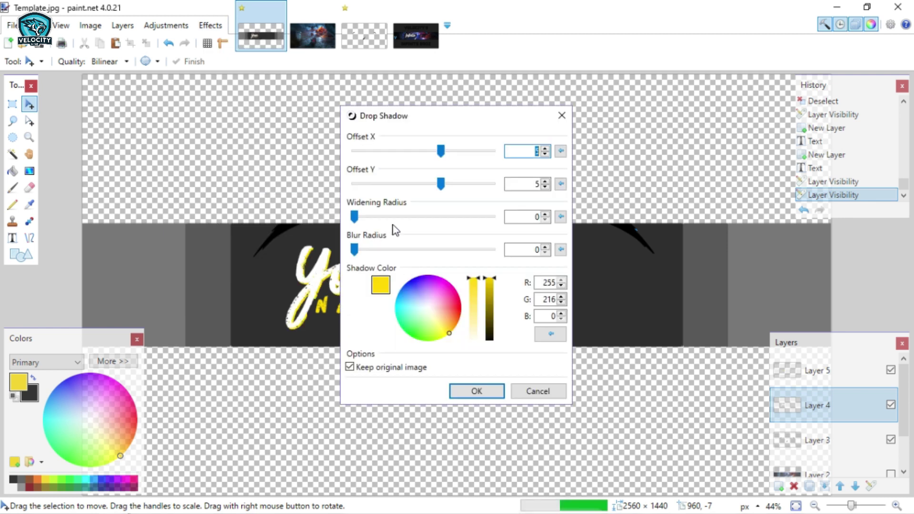
{"action": "left_click_drag", "start_coordinate": [453, 121], "coordinate": [595, 122]}
{"action": "left_click_drag", "start_coordinate": [630, 287], "coordinate": [639, 353]}
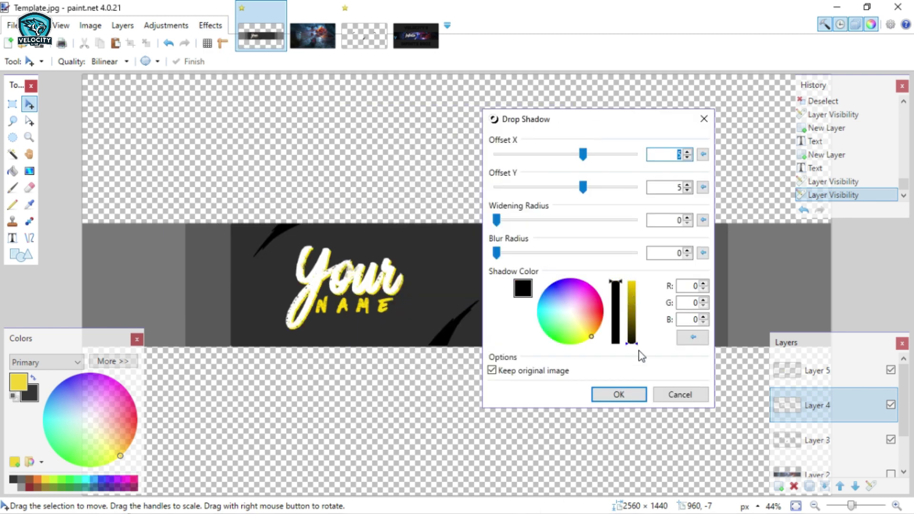
{"action": "double_click", "coordinate": [649, 157]}
{"action": "type", "text": "0"}
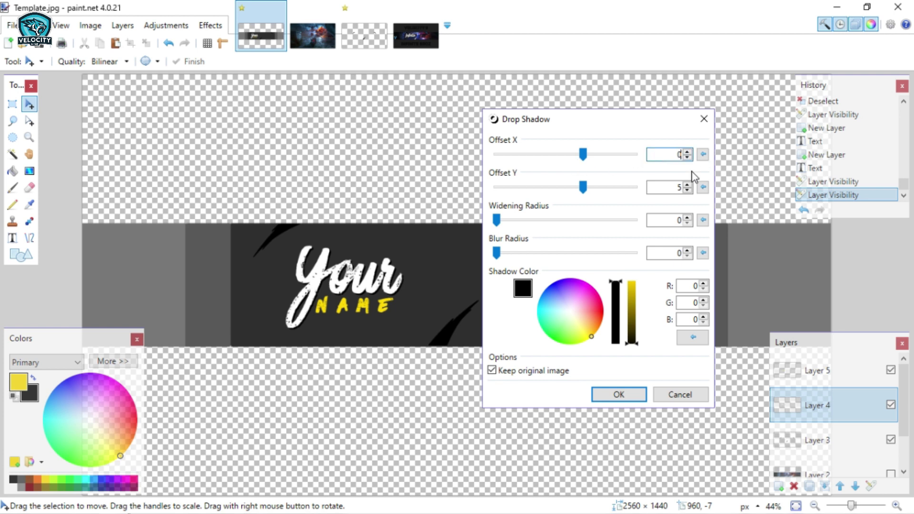
{"action": "double_click", "coordinate": [677, 187]}
{"action": "type", "text": "0"}
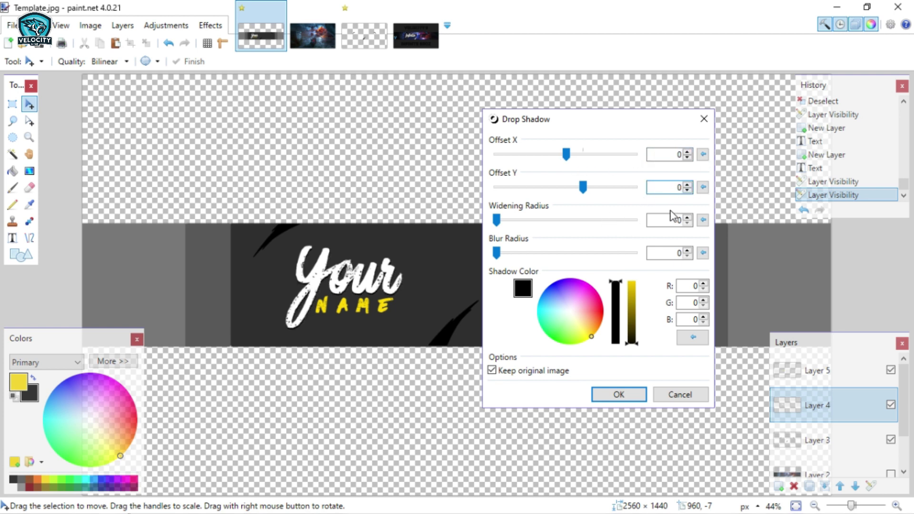
Step: Set the shadow's Widening Radius to 7 and its Blur Radius to 8
{"action": "left_click", "coordinate": [675, 221]}
{"action": "type", "text": "6"}
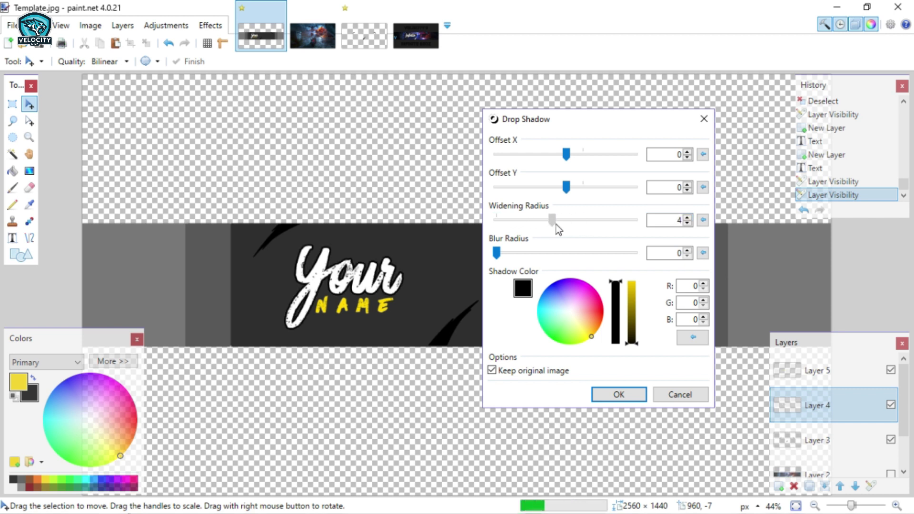
{"action": "left_click", "coordinate": [588, 225]}
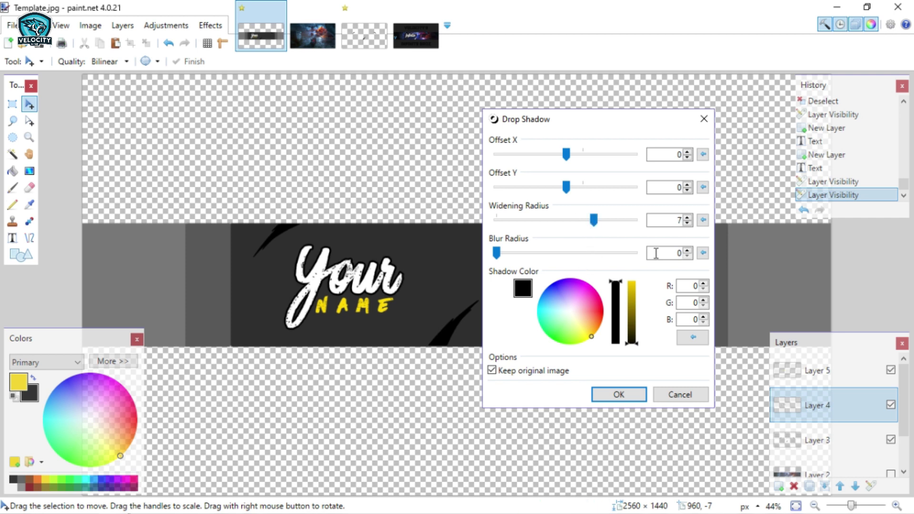
{"action": "left_click", "coordinate": [690, 249]}
{"action": "left_click", "coordinate": [690, 249]}
{"action": "left_click", "coordinate": [690, 250]}
{"action": "left_click", "coordinate": [690, 250]}
{"action": "left_click", "coordinate": [689, 250]}
{"action": "left_click", "coordinate": [690, 249]}
{"action": "left_click", "coordinate": [690, 250]}
{"action": "left_click", "coordinate": [690, 250]}
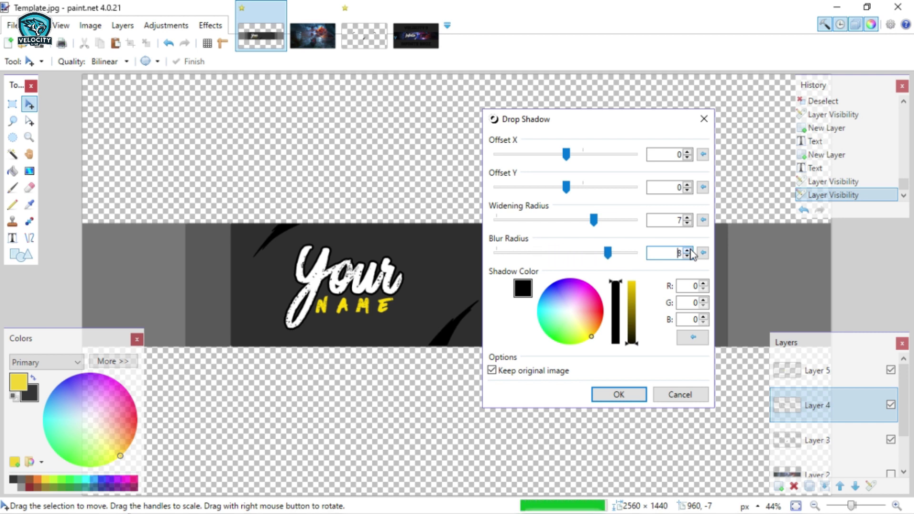
Step: Raise the Widening Radius to 8 and apply the drop shadow to "Your", and make Layer 5 the active layer
{"action": "left_click", "coordinate": [669, 220]}
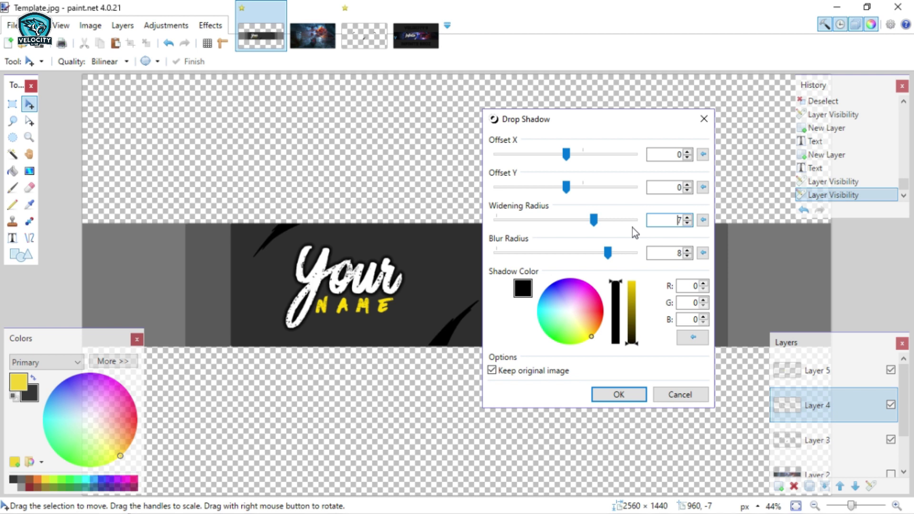
{"action": "left_click_drag", "start_coordinate": [632, 334], "coordinate": [636, 349]}
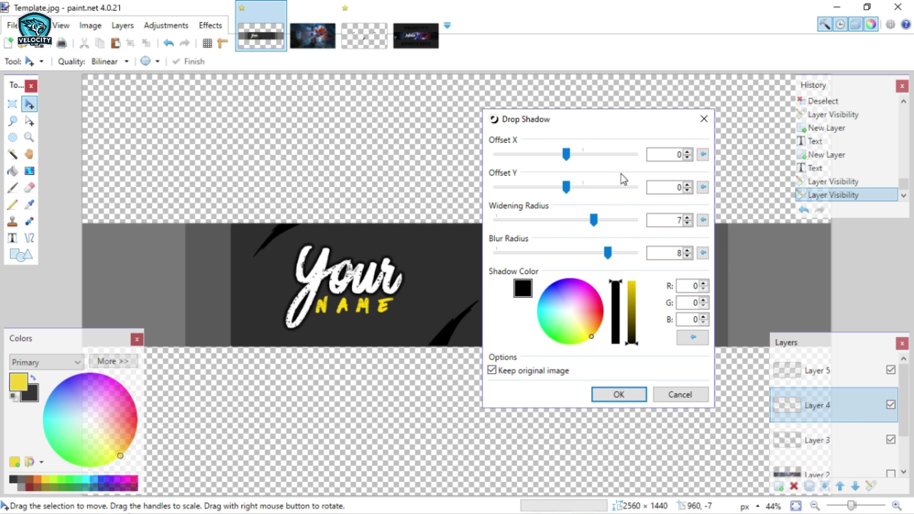
{"action": "left_click", "coordinate": [674, 253]}
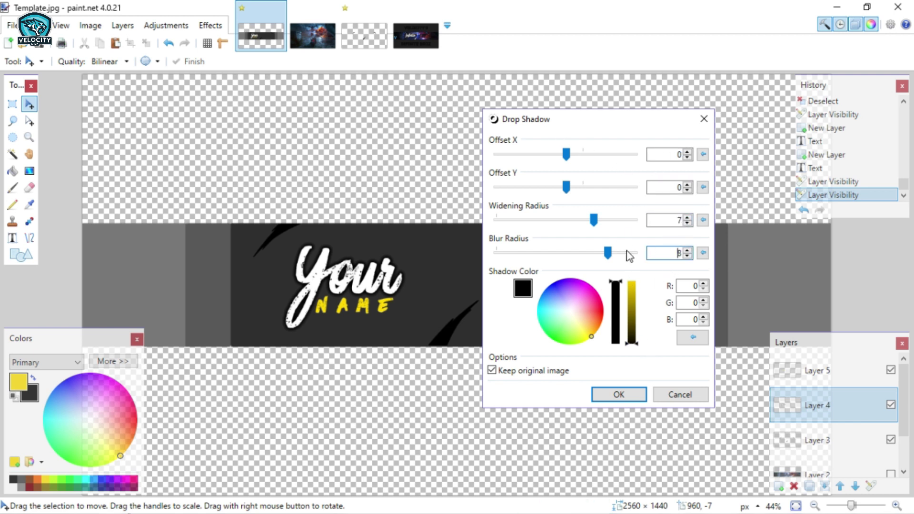
{"action": "left_click_drag", "start_coordinate": [598, 219], "coordinate": [608, 221]}
{"action": "left_click", "coordinate": [619, 395]}
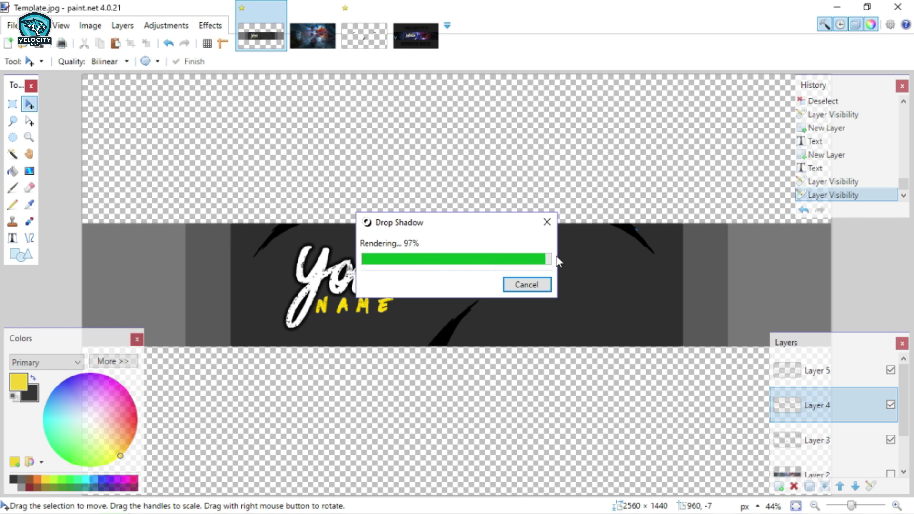
{"action": "left_click", "coordinate": [811, 370]}
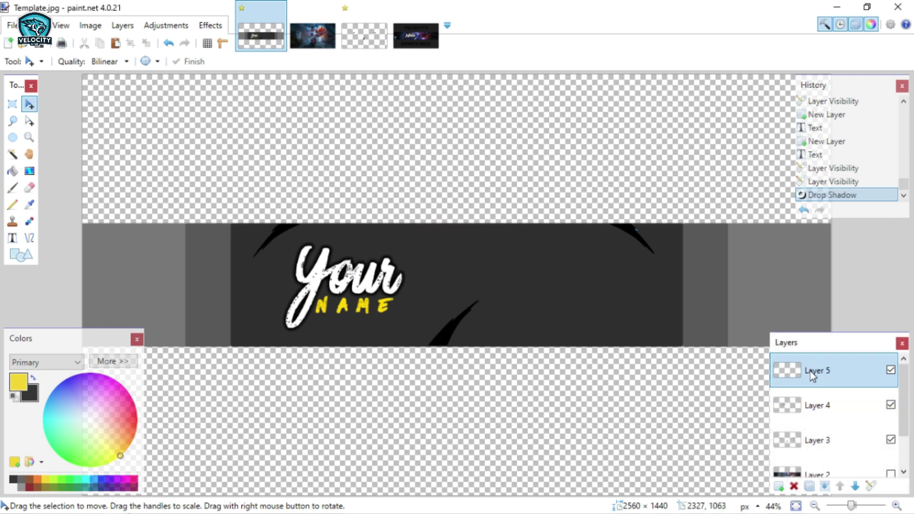
{"action": "left_click", "coordinate": [210, 25]}
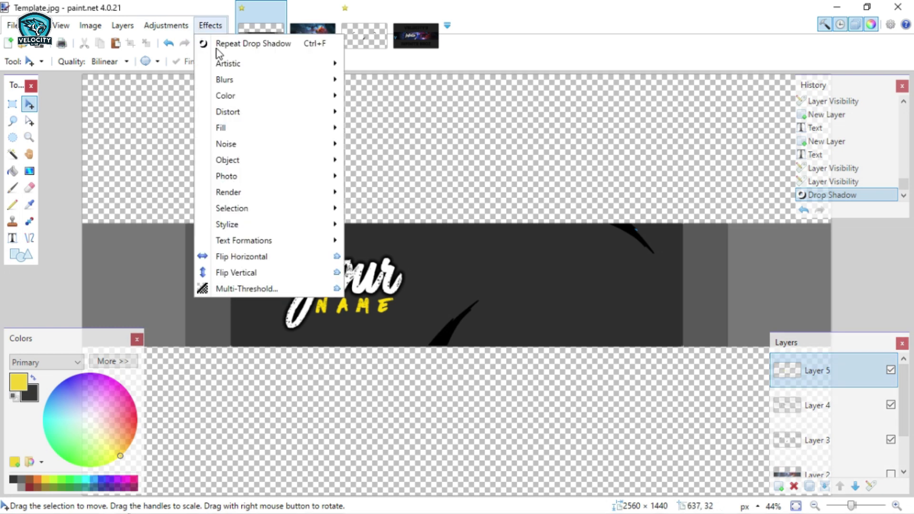
{"action": "mouse_move", "coordinate": [238, 225]}
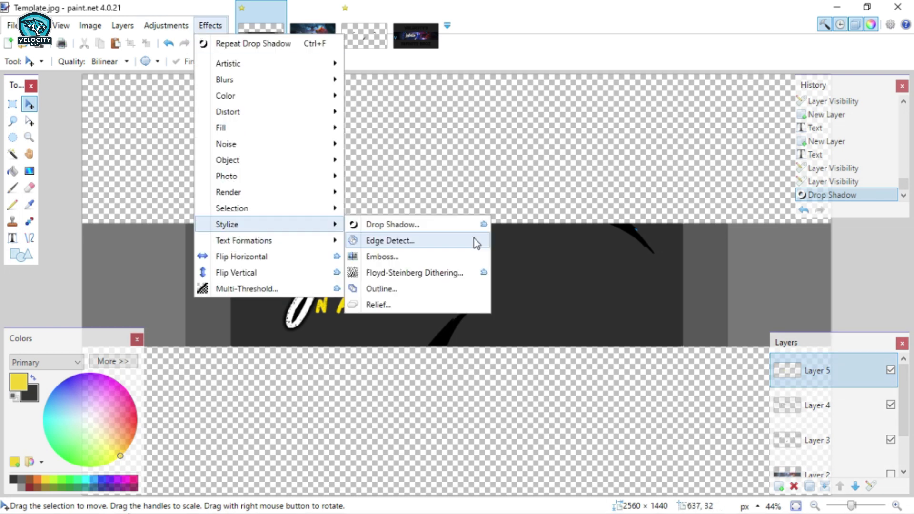
{"action": "left_click", "coordinate": [442, 228]}
{"action": "left_click_drag", "start_coordinate": [433, 127], "coordinate": [587, 138]}
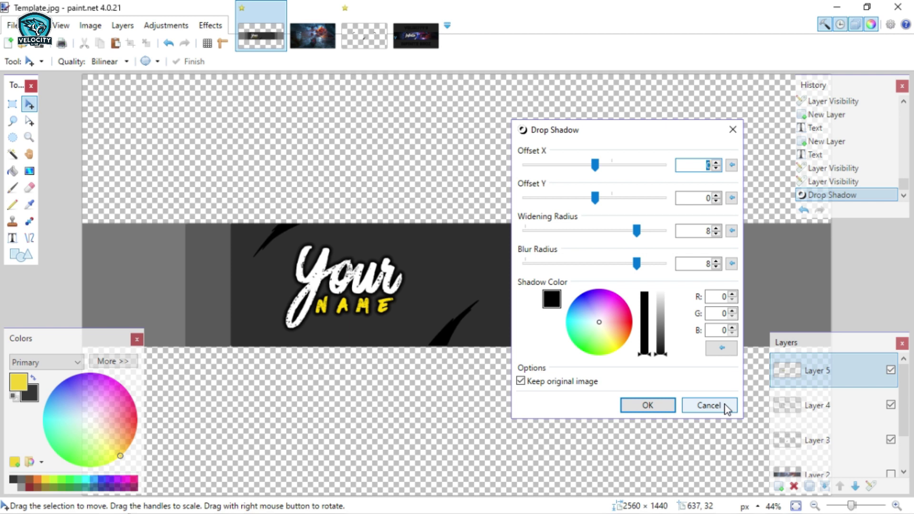
{"action": "left_click", "coordinate": [709, 406]}
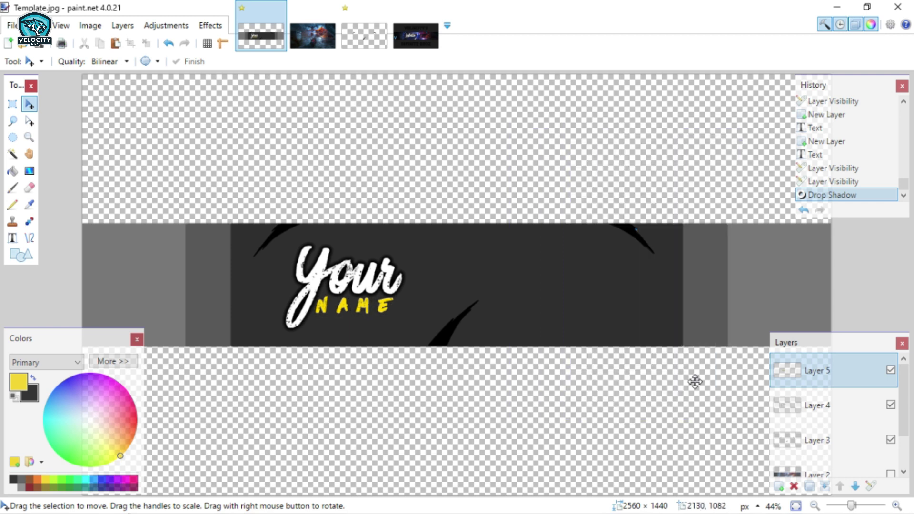
Step: Repeat the last Drop Shadow effect on the "NAME" lettering of Layer 5
{"action": "left_click", "coordinate": [211, 25]}
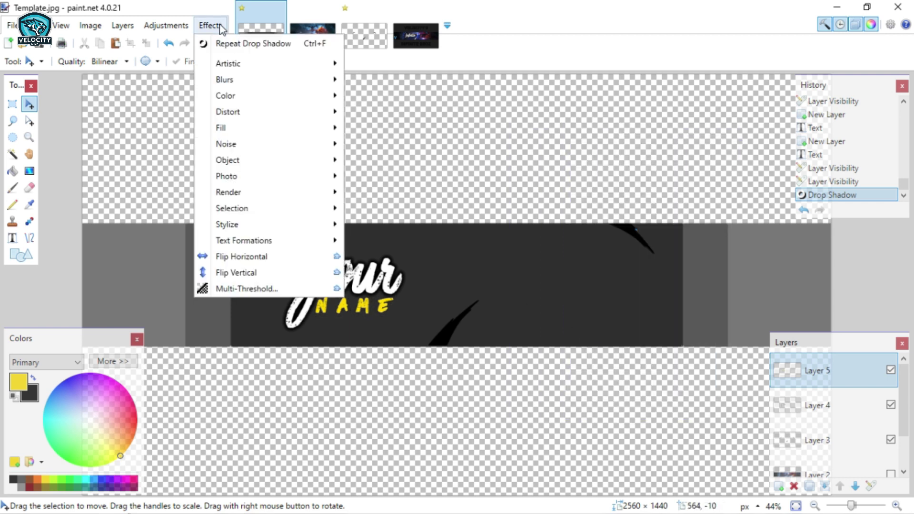
{"action": "left_click", "coordinate": [221, 27]}
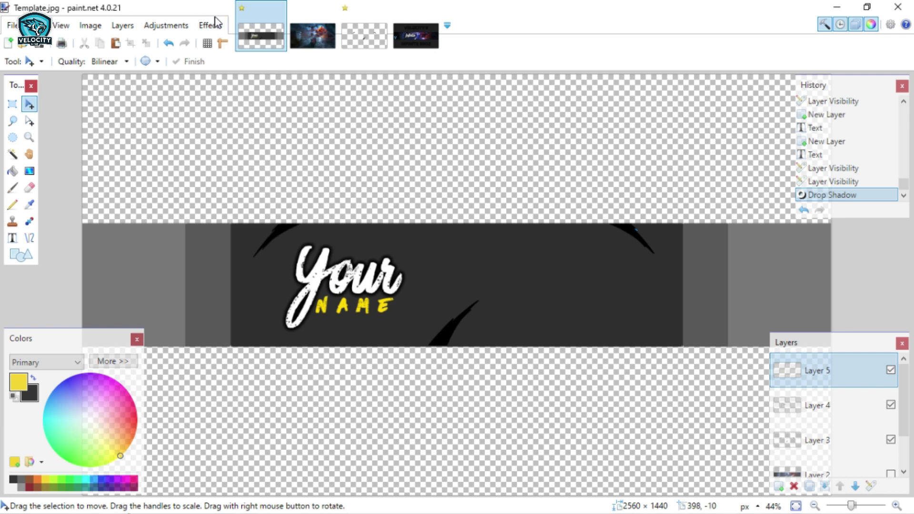
{"action": "left_click", "coordinate": [212, 27]}
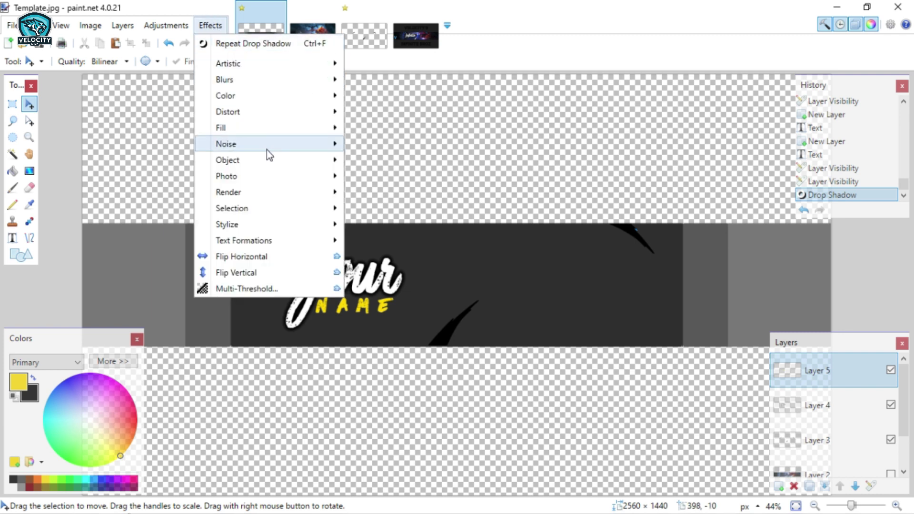
{"action": "mouse_move", "coordinate": [320, 160]}
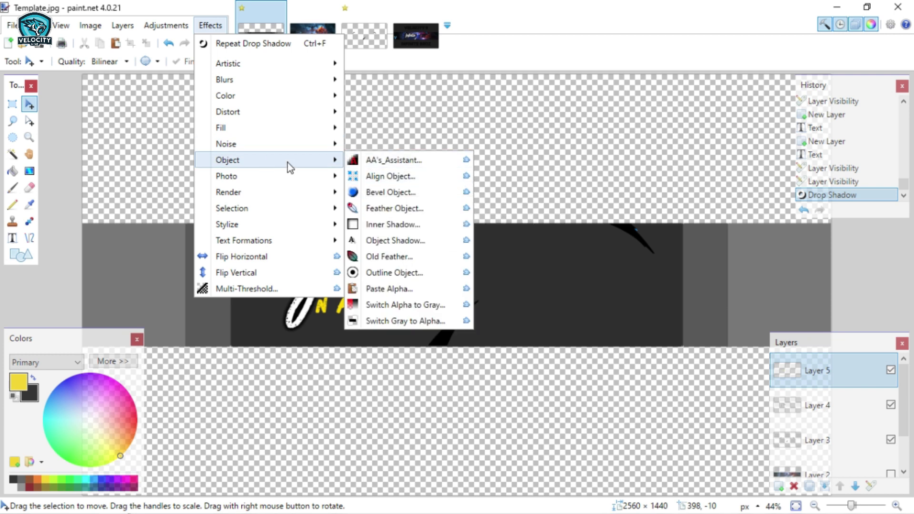
{"action": "left_click", "coordinate": [244, 43]}
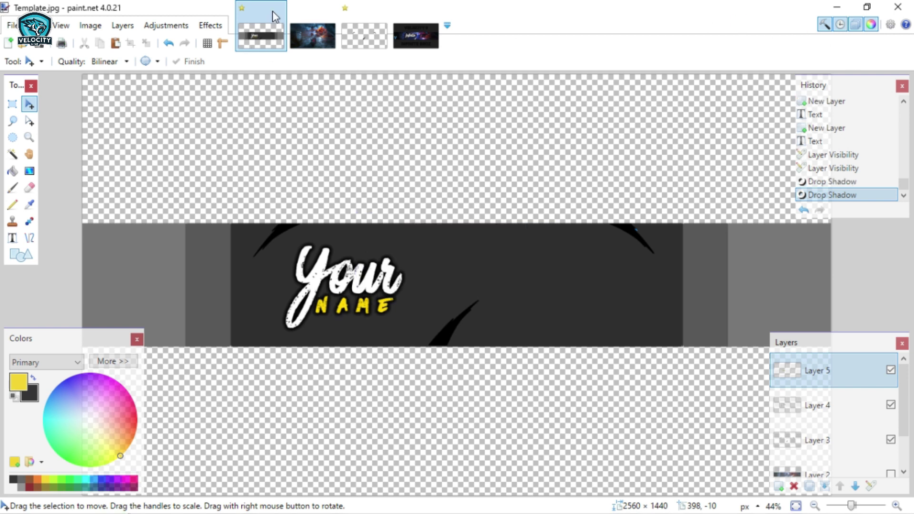
Step: Fill the two curved accent shapes along the banner's upper edge on Layer 3 with yellow using the Paint Bucket
{"action": "left_click", "coordinate": [13, 171]}
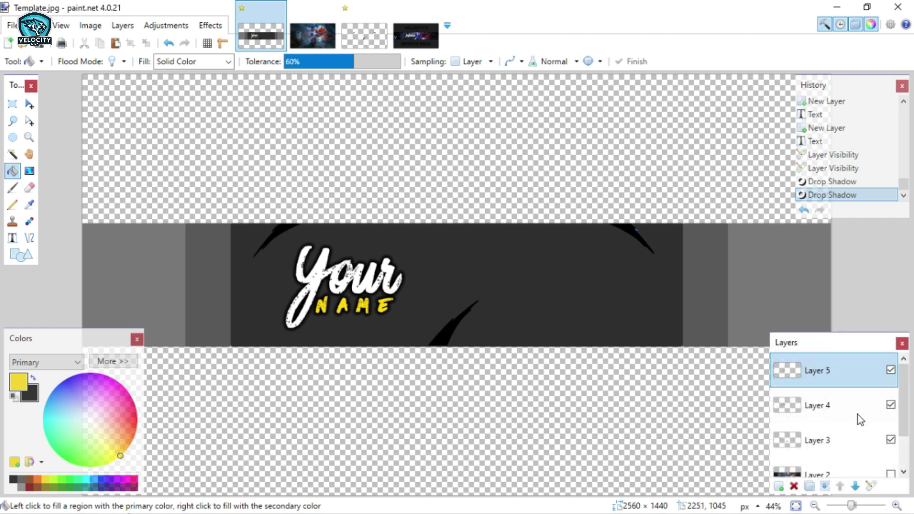
{"action": "scroll", "coordinate": [855, 404], "scroll_direction": "down", "scroll_amount": 2}
{"action": "left_click", "coordinate": [848, 395]}
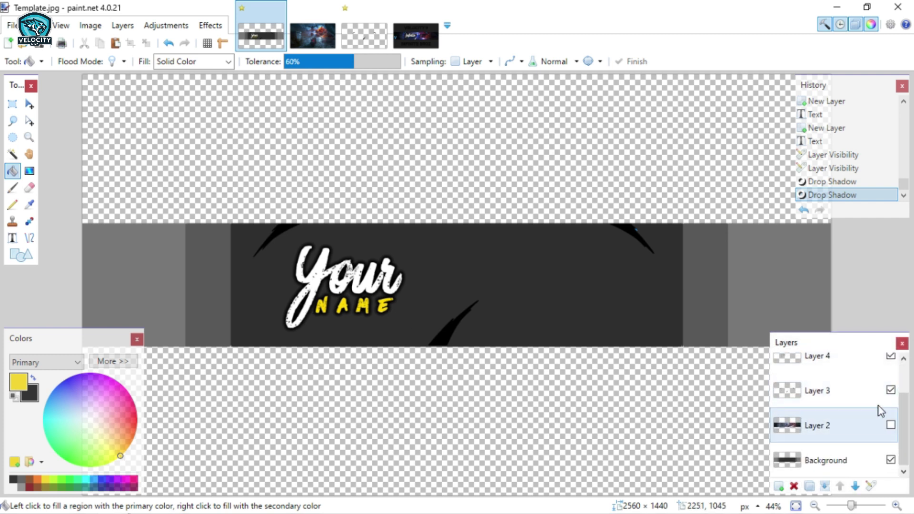
{"action": "left_click", "coordinate": [816, 391]}
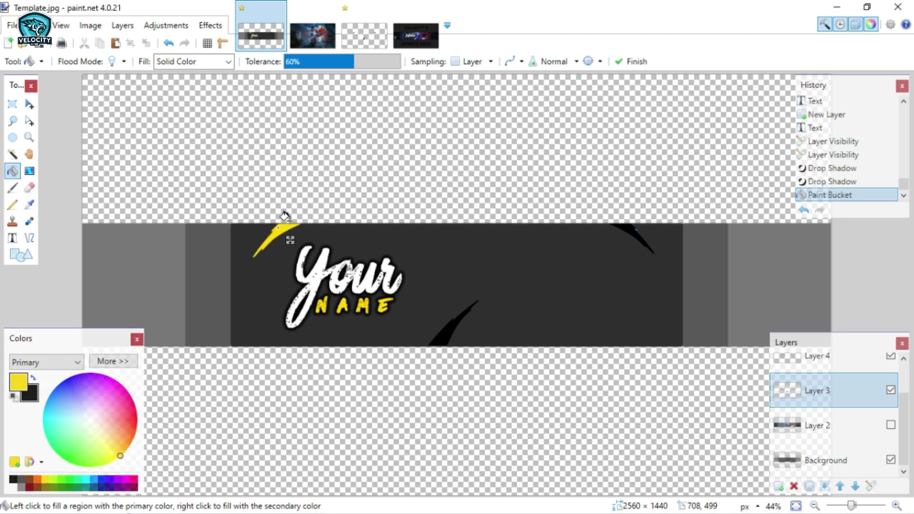
{"action": "left_click", "coordinate": [625, 227]}
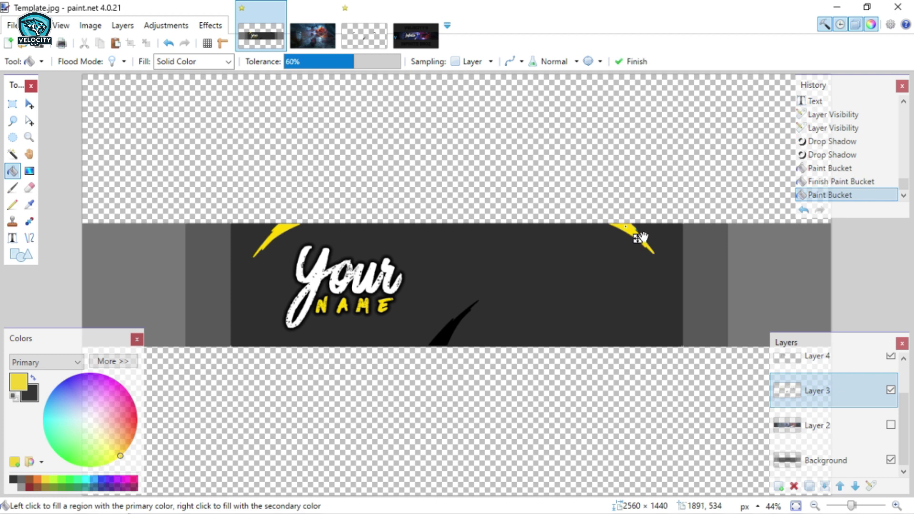
{"action": "key", "text": "Return"}
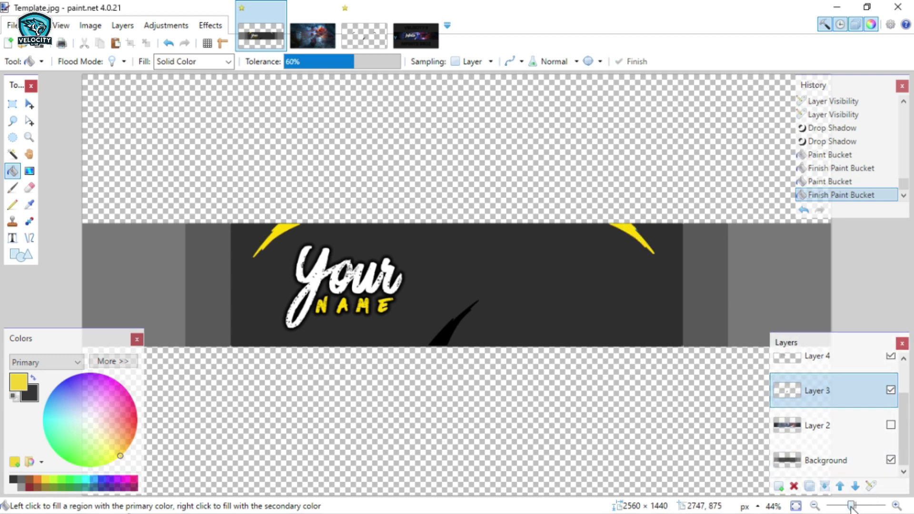
{"action": "left_click_drag", "start_coordinate": [853, 508], "coordinate": [862, 506]}
{"action": "left_click_drag", "start_coordinate": [496, 492], "coordinate": [381, 493]}
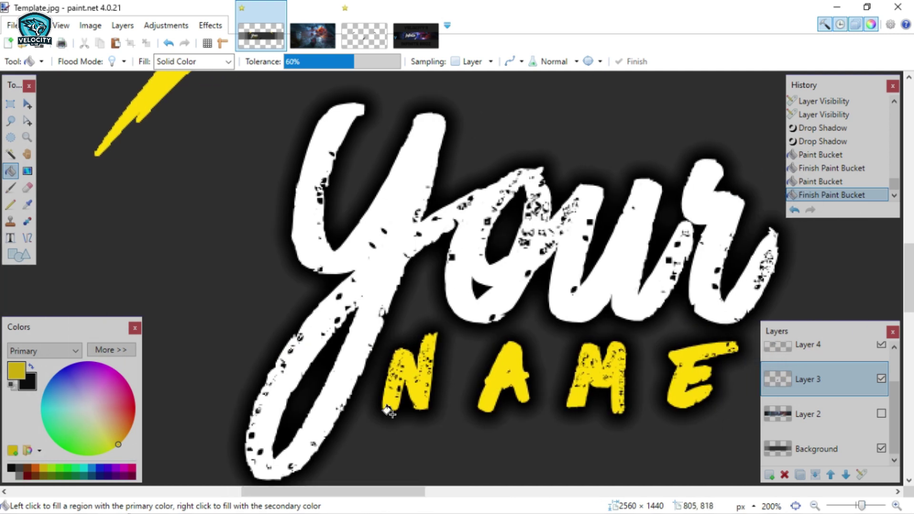
{"action": "left_click_drag", "start_coordinate": [253, 493], "coordinate": [531, 492]}
{"action": "scroll", "coordinate": [624, 325], "scroll_direction": "up", "scroll_amount": 2}
{"action": "scroll", "coordinate": [624, 325], "scroll_direction": "up", "scroll_amount": 2}
{"action": "left_click", "coordinate": [483, 183]}
{"action": "key", "text": "ctrl+z"}
Step: Select the leftover blue patch on the upper-right accent shape with the Magic Wand, fill it with yellow, and deselect
{"action": "left_click", "coordinate": [872, 508]}
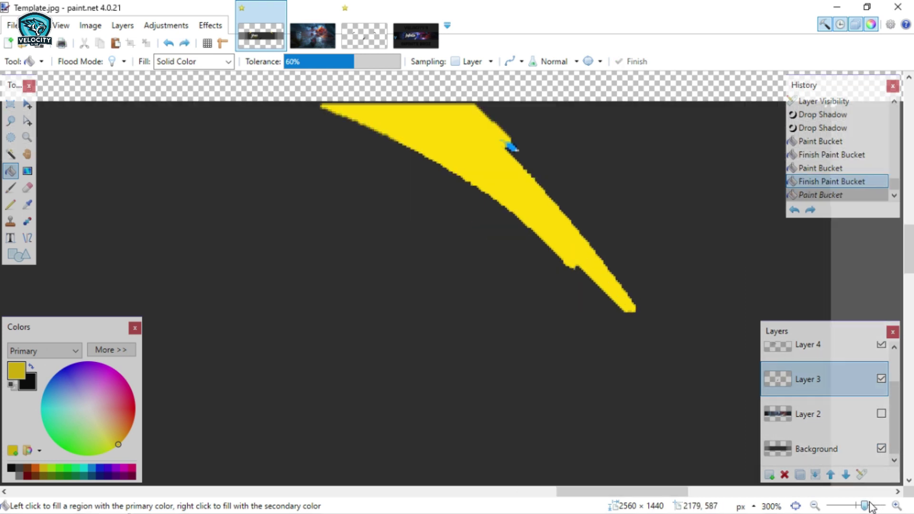
{"action": "left_click_drag", "start_coordinate": [871, 504], "coordinate": [883, 505]}
{"action": "scroll", "coordinate": [466, 260], "scroll_direction": "up", "scroll_amount": 5}
{"action": "mouse_move", "coordinate": [652, 495]}
{"action": "left_mouse_down"}
{"action": "mouse_move", "coordinate": [697, 499]}
{"action": "mouse_move", "coordinate": [660, 496]}
{"action": "left_mouse_up"}
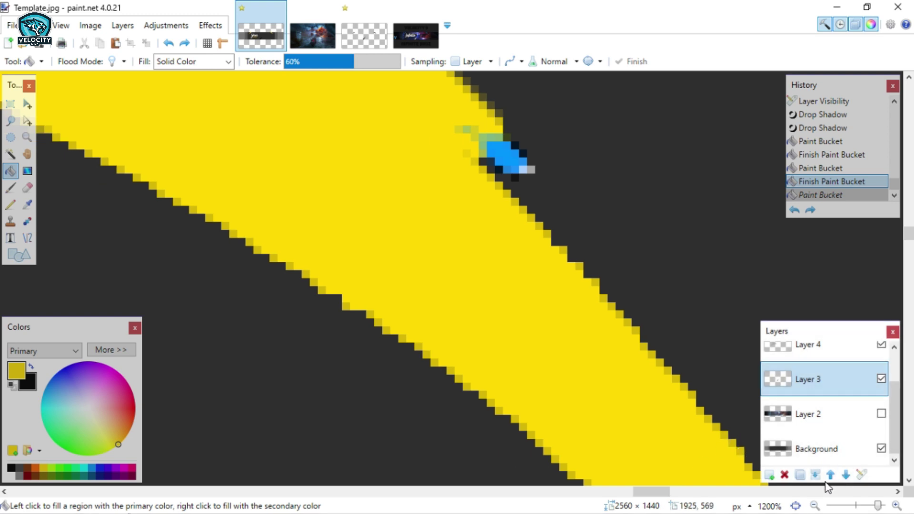
{"action": "left_click", "coordinate": [10, 153]}
{"action": "left_click", "coordinate": [498, 154]}
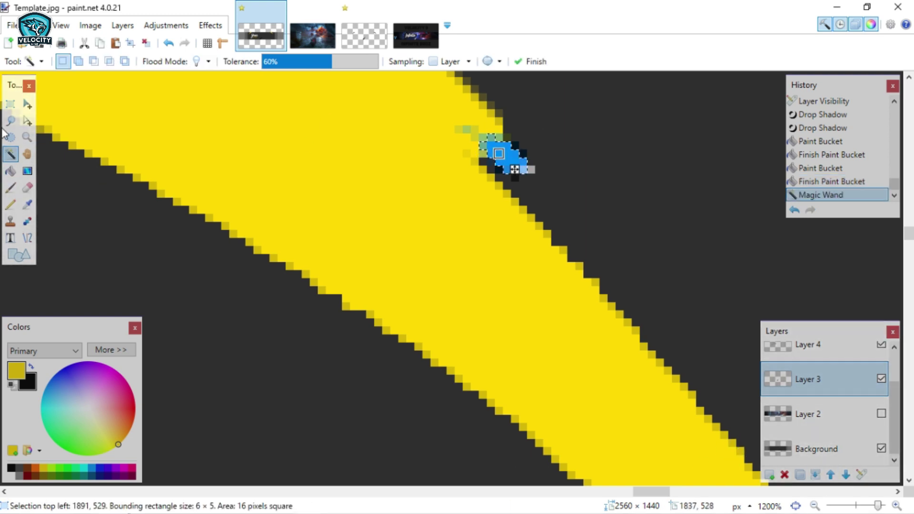
{"action": "left_click", "coordinate": [10, 171]}
{"action": "left_click", "coordinate": [506, 155]}
{"action": "key", "text": "ctrl+d"}
Step: Paint over the remaining tinted pixels beside the filled patch in yellow with the Paintbrush at width 2
{"action": "left_click", "coordinate": [10, 187]}
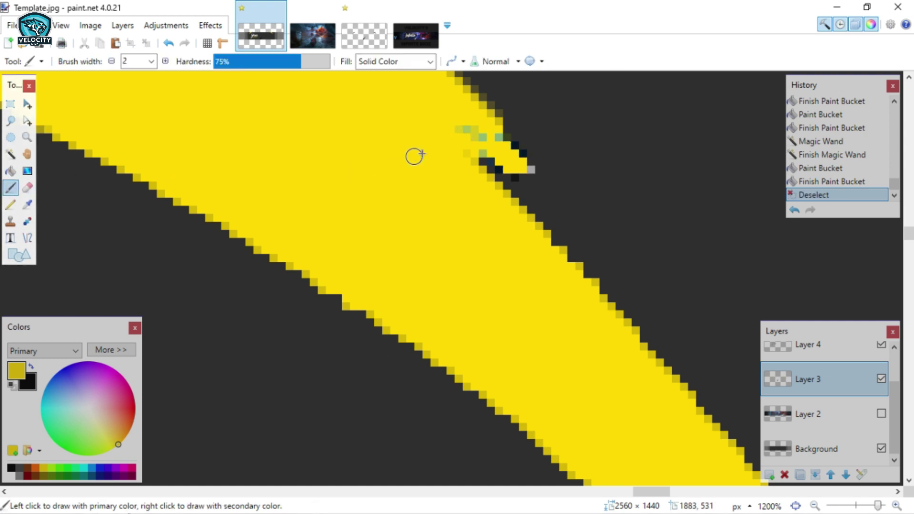
{"action": "left_click", "coordinate": [487, 139]}
{"action": "left_click", "coordinate": [488, 141]}
{"action": "left_click", "coordinate": [489, 142]}
{"action": "left_click", "coordinate": [489, 141]}
{"action": "left_click", "coordinate": [491, 141]}
{"action": "left_click", "coordinate": [491, 141]}
{"action": "left_click", "coordinate": [490, 141]}
{"action": "left_click", "coordinate": [490, 142]}
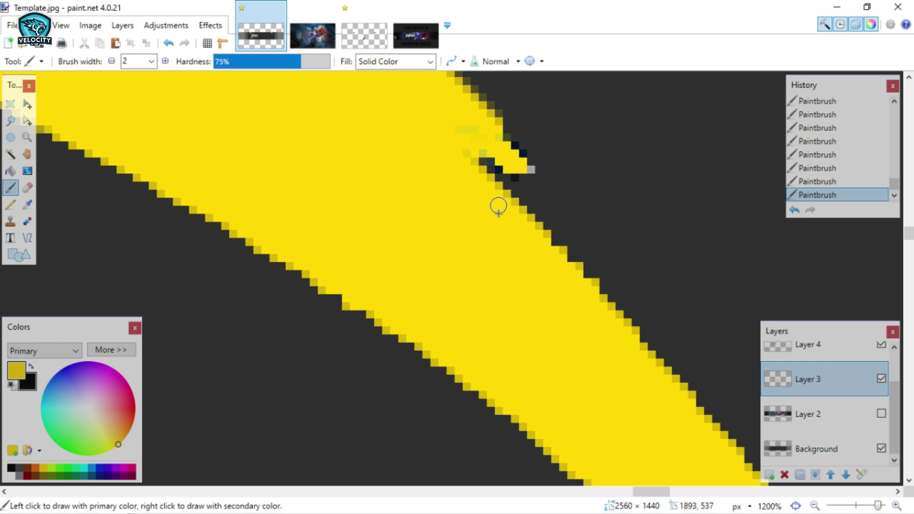
{"action": "left_click", "coordinate": [797, 507]}
Step: Preview the accents over the Layer 2 background image, hide it again, and fill the lower accent shape with white
{"action": "left_click", "coordinate": [12, 170]}
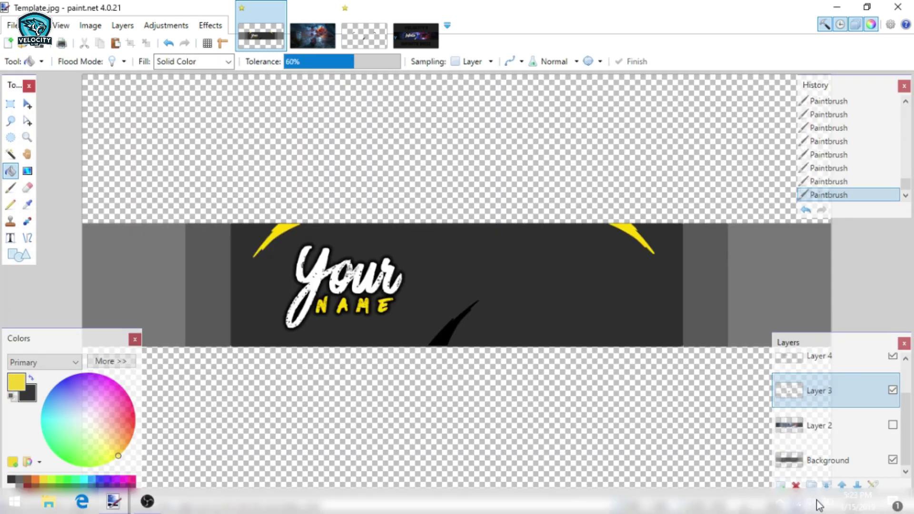
{"action": "left_click", "coordinate": [894, 426]}
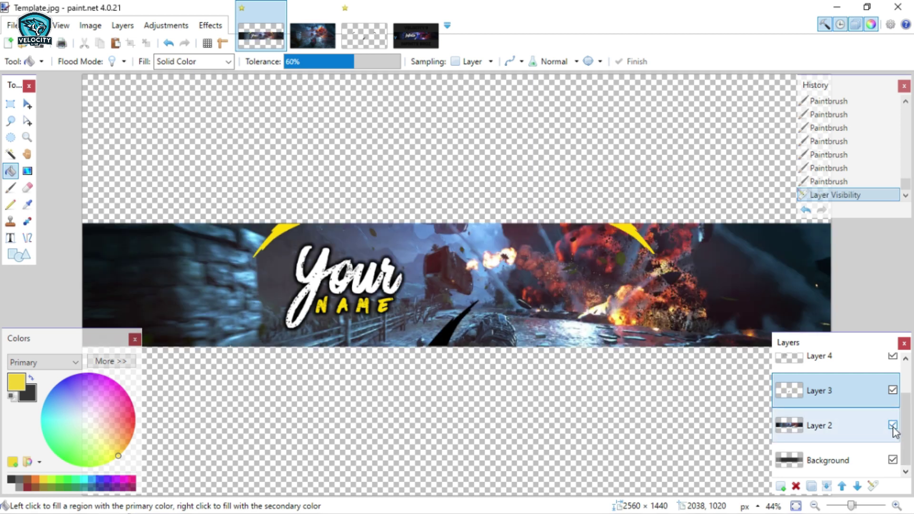
{"action": "left_click", "coordinate": [894, 427]}
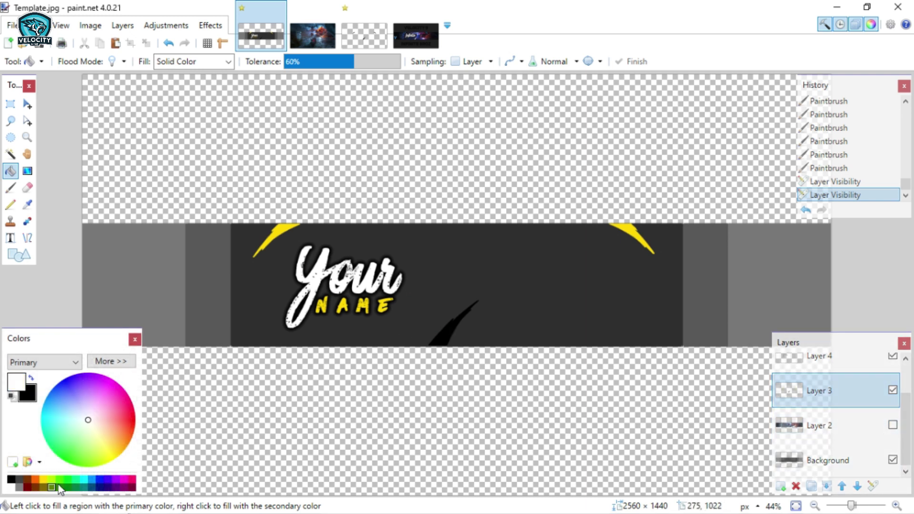
{"action": "left_click", "coordinate": [443, 333]}
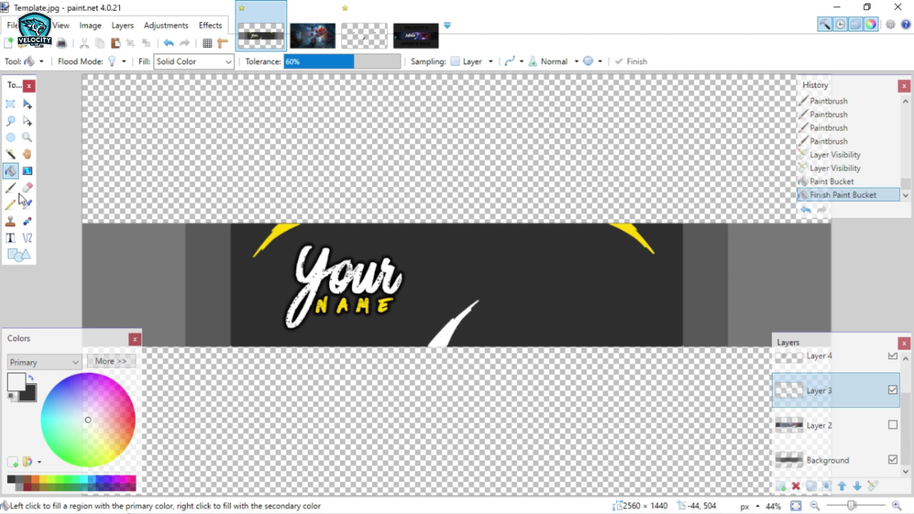
Step: Apply a black Drop Shadow to the Layer 3 accent shapes with zero offsets, Widening Radius 8 and Blur Radius 8
{"action": "left_click", "coordinate": [222, 19]}
{"action": "mouse_move", "coordinate": [266, 223]}
{"action": "left_click", "coordinate": [443, 224]}
{"action": "left_click_drag", "start_coordinate": [432, 126], "coordinate": [633, 162]}
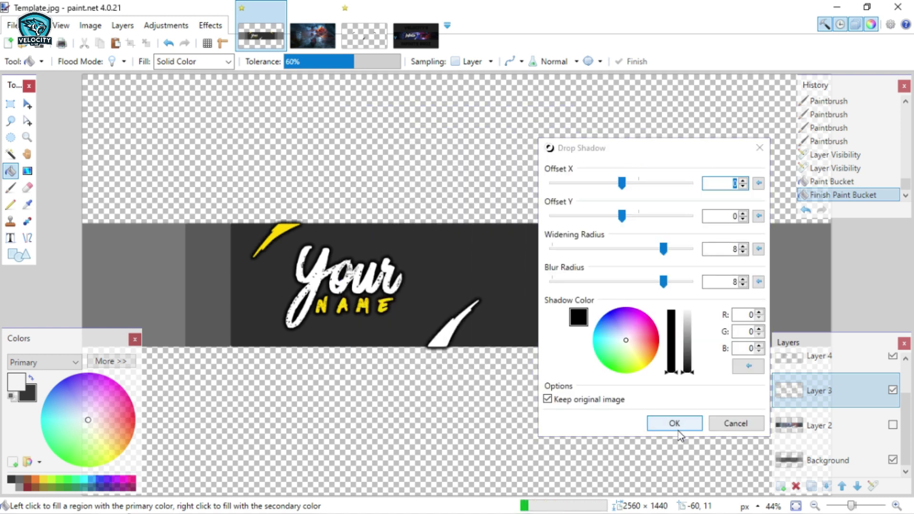
{"action": "left_click", "coordinate": [674, 424]}
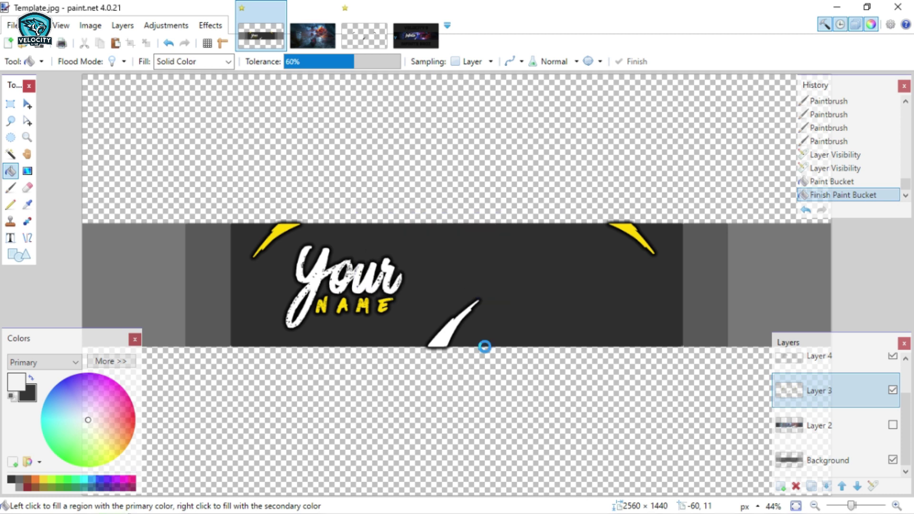
{"action": "left_click", "coordinate": [10, 104]}
{"action": "mouse_move", "coordinate": [201, 157]}
{"action": "left_mouse_down"}
{"action": "mouse_move", "coordinate": [545, 235]}
{"action": "mouse_move", "coordinate": [720, 222]}
{"action": "left_mouse_up"}
{"action": "left_click", "coordinate": [721, 232]}
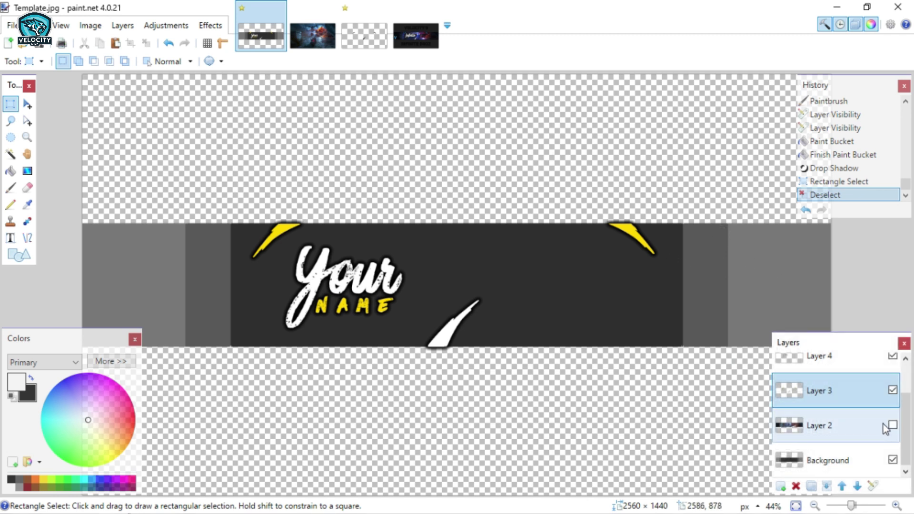
Step: Add a new layer above Layer 5 and set up the Line / Curve tool with yellow as the primary colour
{"action": "scroll", "coordinate": [865, 424], "scroll_direction": "up", "scroll_amount": 2}
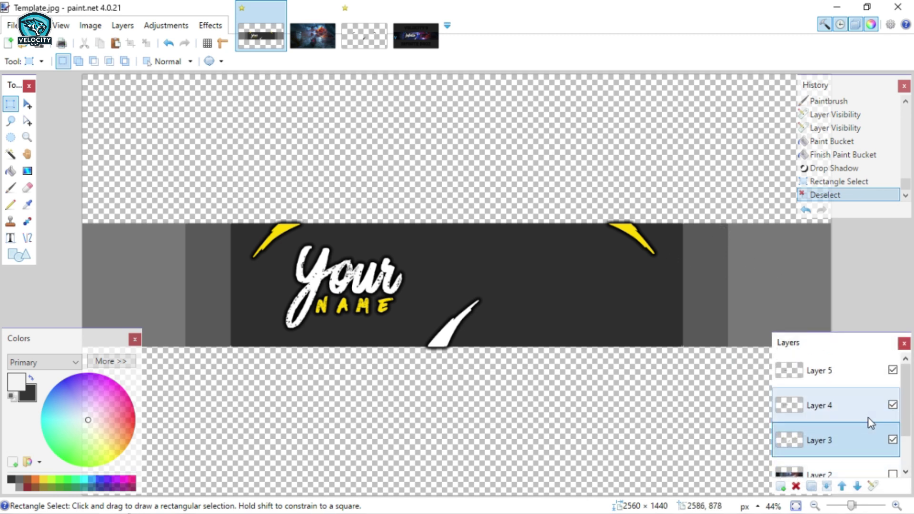
{"action": "left_click", "coordinate": [847, 388]}
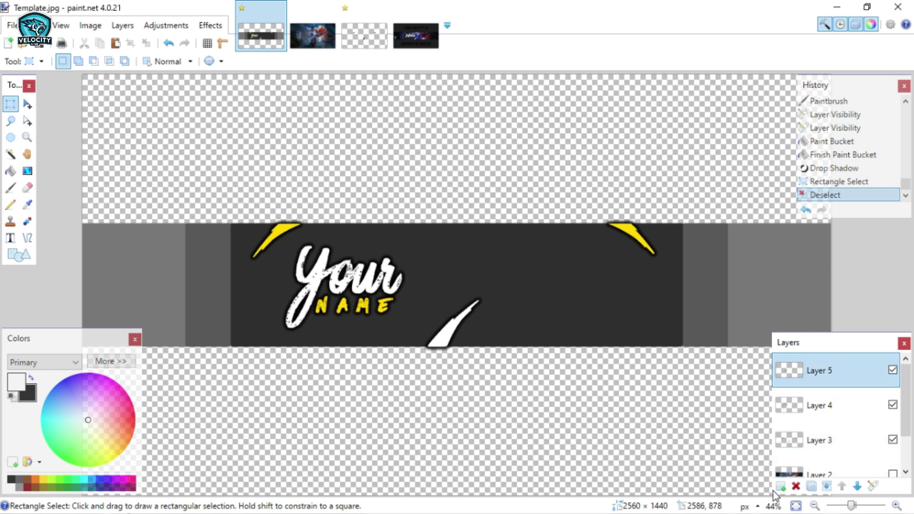
{"action": "left_click", "coordinate": [788, 490]}
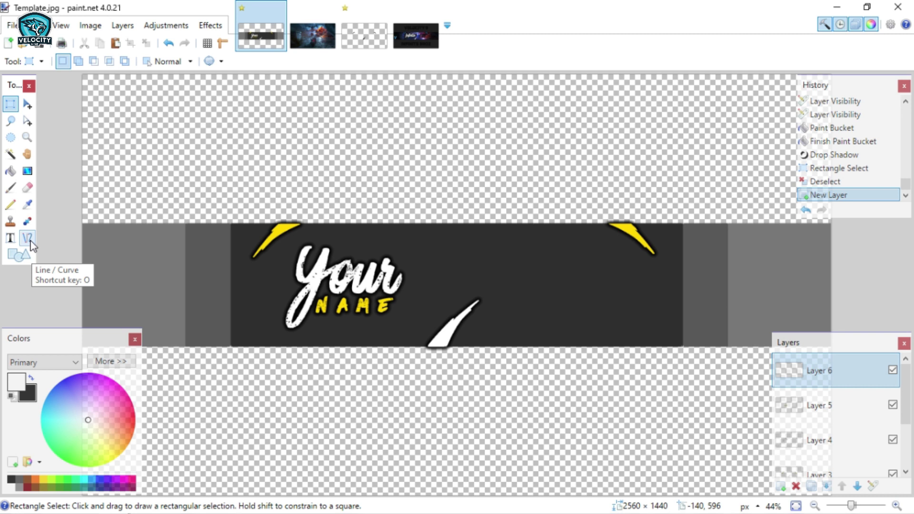
{"action": "key", "text": "o"}
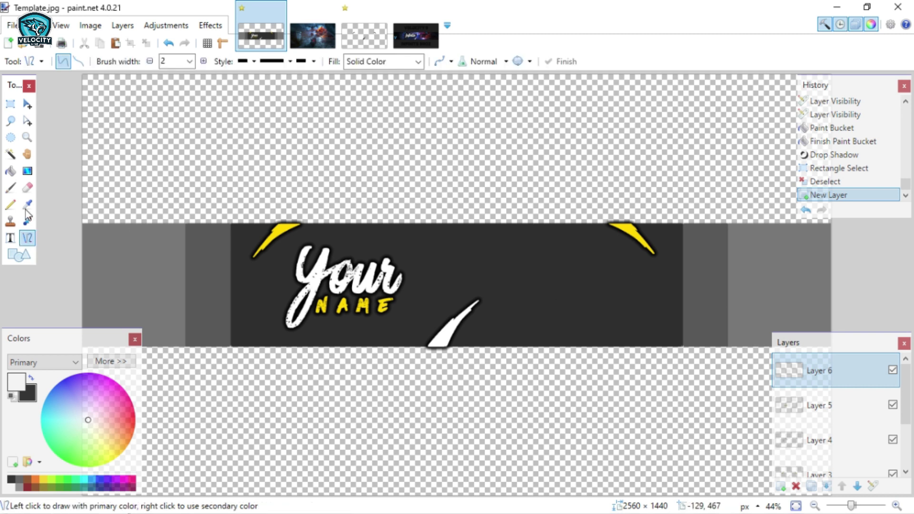
{"action": "left_click", "coordinate": [43, 480]}
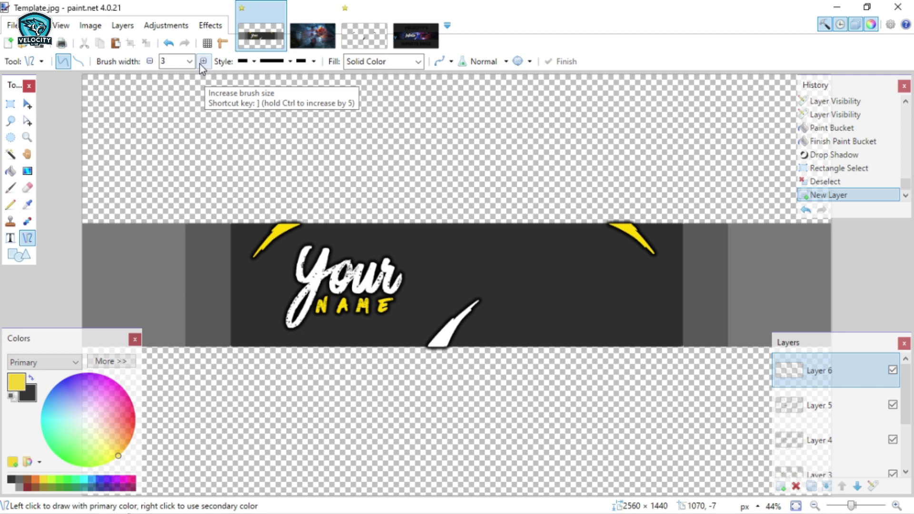
Step: Try vertical yellow lines in the middle of the banner, raising the brush width to 5, and undo them
{"action": "left_click_drag", "start_coordinate": [523, 247], "coordinate": [524, 314]}
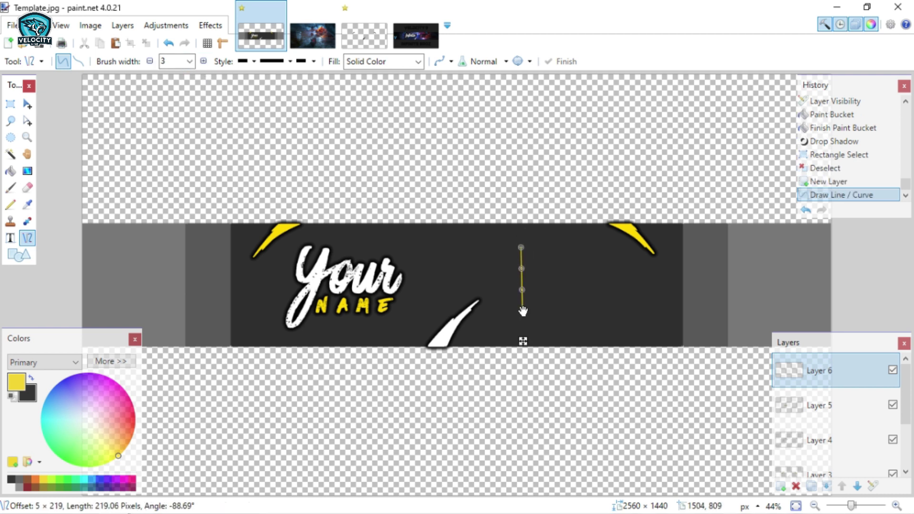
{"action": "key", "text": "ctrl+z"}
{"action": "left_click", "coordinate": [204, 61]}
{"action": "left_click", "coordinate": [204, 61]}
{"action": "left_click_drag", "start_coordinate": [506, 234], "coordinate": [507, 332]}
{"action": "key", "text": "ctrl+z"}
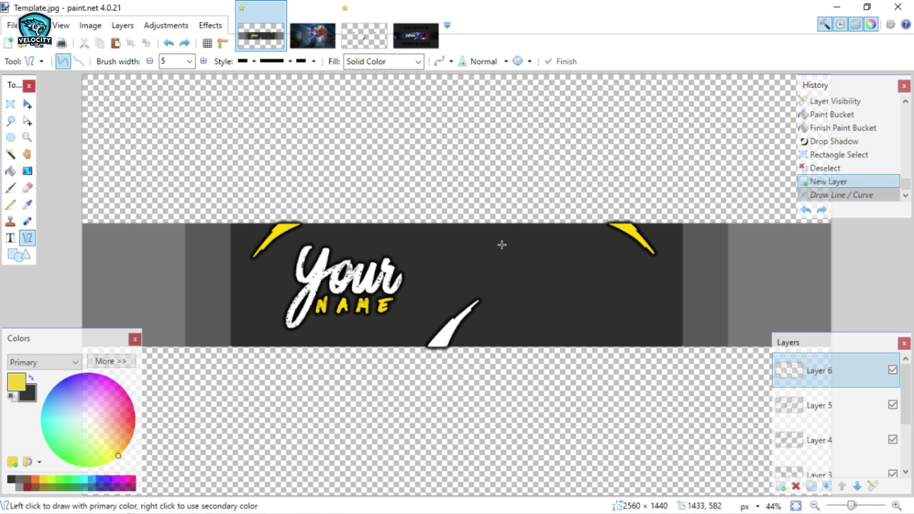
{"action": "left_click_drag", "start_coordinate": [852, 505], "coordinate": [862, 505]}
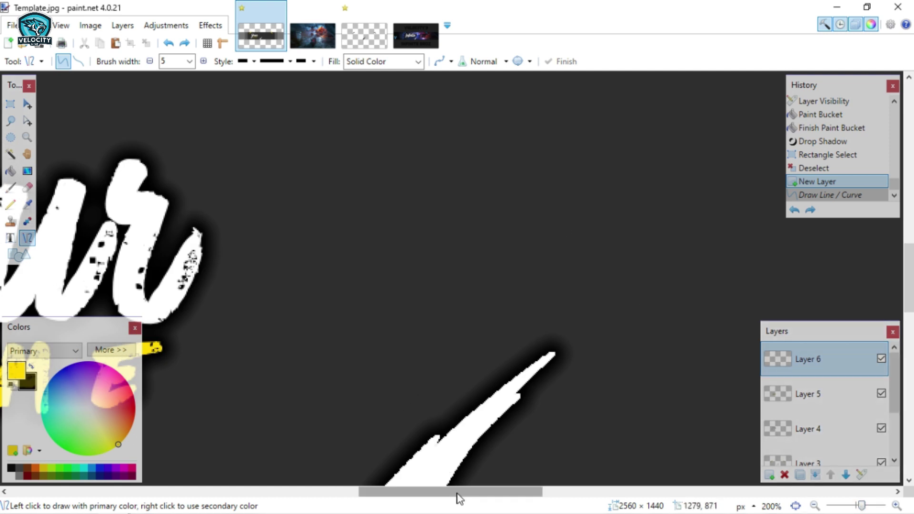
{"action": "left_click_drag", "start_coordinate": [459, 492], "coordinate": [491, 492]}
{"action": "left_click_drag", "start_coordinate": [865, 508], "coordinate": [857, 507]}
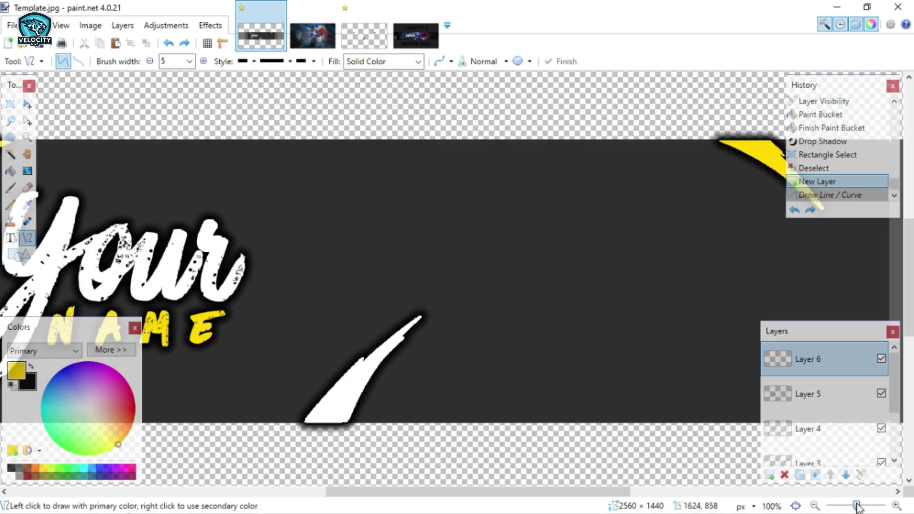
{"action": "left_click_drag", "start_coordinate": [538, 179], "coordinate": [538, 368]}
{"action": "key", "text": "ctrl+z"}
{"action": "left_click_drag", "start_coordinate": [856, 507], "coordinate": [867, 506]}
{"action": "left_click_drag", "start_coordinate": [527, 172], "coordinate": [541, 402]}
{"action": "key", "text": "ctrl+z"}
Step: Draw a vertical yellow line 237 px long and move it inside the banner, to the right of the white accent
{"action": "scroll", "coordinate": [521, 283], "scroll_direction": "up", "scroll_amount": 5}
{"action": "left_click_drag", "start_coordinate": [533, 191], "coordinate": [533, 263]}
{"action": "scroll", "coordinate": [533, 262], "scroll_direction": "down", "scroll_amount": 3}
{"action": "scroll", "coordinate": [534, 263], "scroll_direction": "down", "scroll_amount": 5}
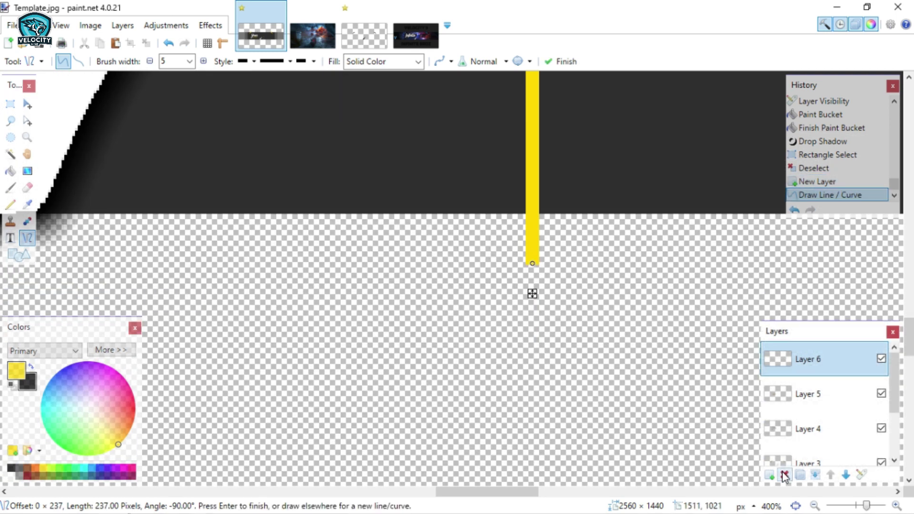
{"action": "left_click", "coordinate": [796, 507]}
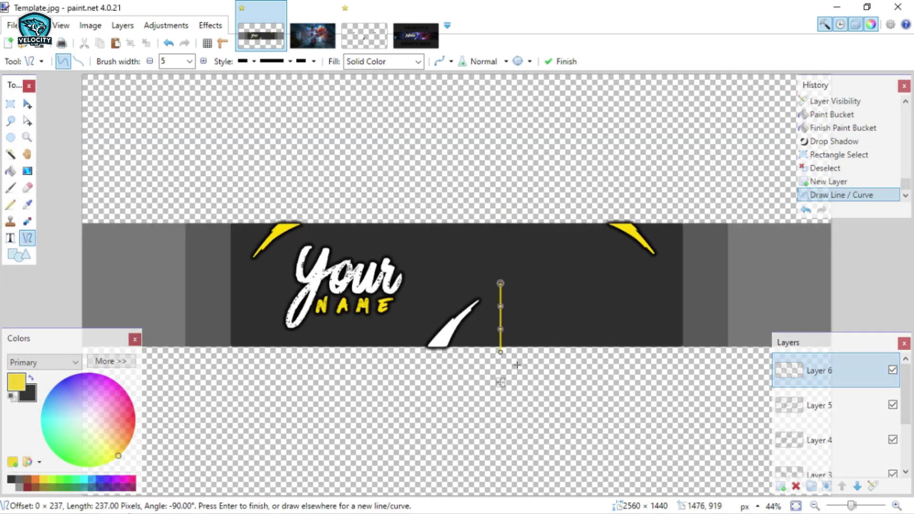
{"action": "left_click_drag", "start_coordinate": [501, 383], "coordinate": [517, 356]}
{"action": "key", "text": "Return"}
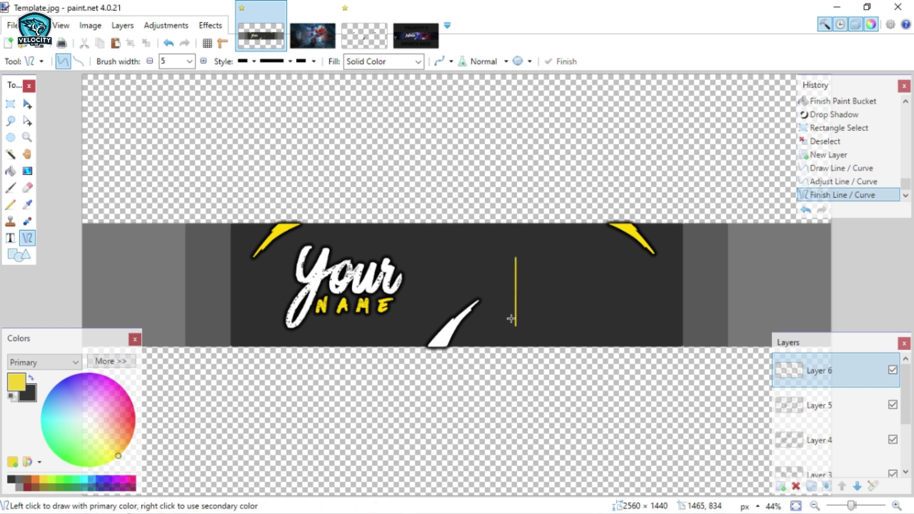
Step: Select the yellow line, enlarge it past the banner's upper and lower edges, move it beside the white accent, and deselect
{"action": "left_click", "coordinate": [7, 105]}
{"action": "left_click_drag", "start_coordinate": [499, 237], "coordinate": [548, 350]}
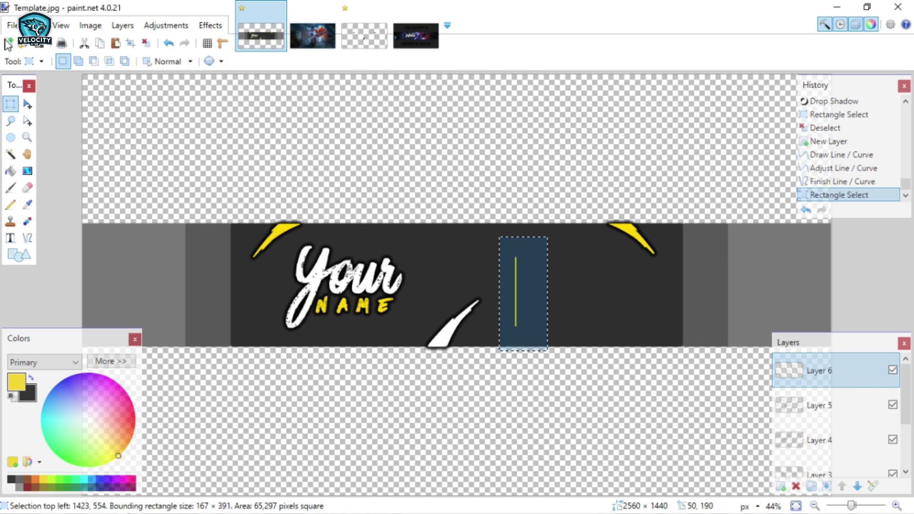
{"action": "left_click", "coordinate": [27, 104]}
{"action": "left_click_drag", "start_coordinate": [529, 236], "coordinate": [554, 102]}
{"action": "left_click_drag", "start_coordinate": [519, 219], "coordinate": [499, 282]}
{"action": "key", "text": "ctrl+d"}
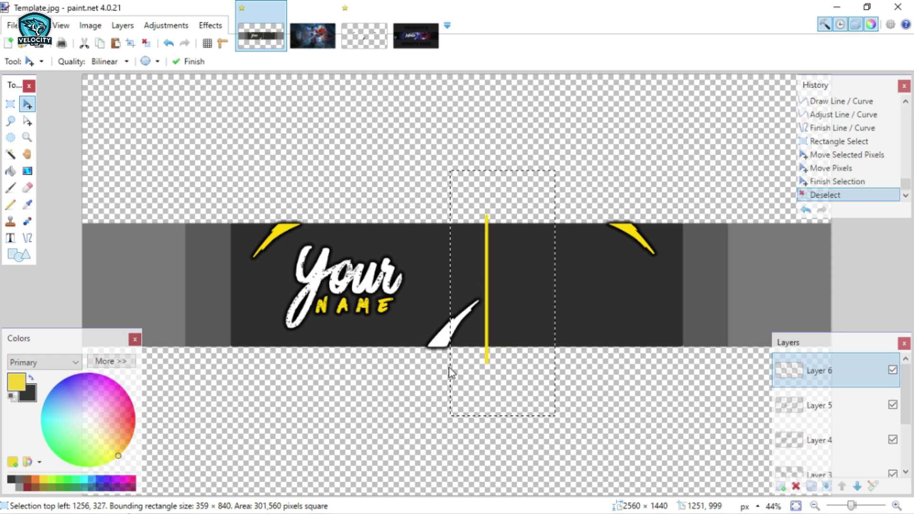
Step: Erase the upper and lower ends of the yellow line so it stays within the dark banner area
{"action": "left_click", "coordinate": [9, 104]}
{"action": "left_click_drag", "start_coordinate": [448, 178], "coordinate": [537, 246]}
{"action": "key", "text": "Delete"}
{"action": "mouse_move", "coordinate": [434, 385]}
{"action": "left_mouse_down"}
{"action": "mouse_move", "coordinate": [535, 317]}
{"action": "mouse_move", "coordinate": [543, 335]}
{"action": "left_mouse_up"}
{"action": "key", "text": "Delete"}
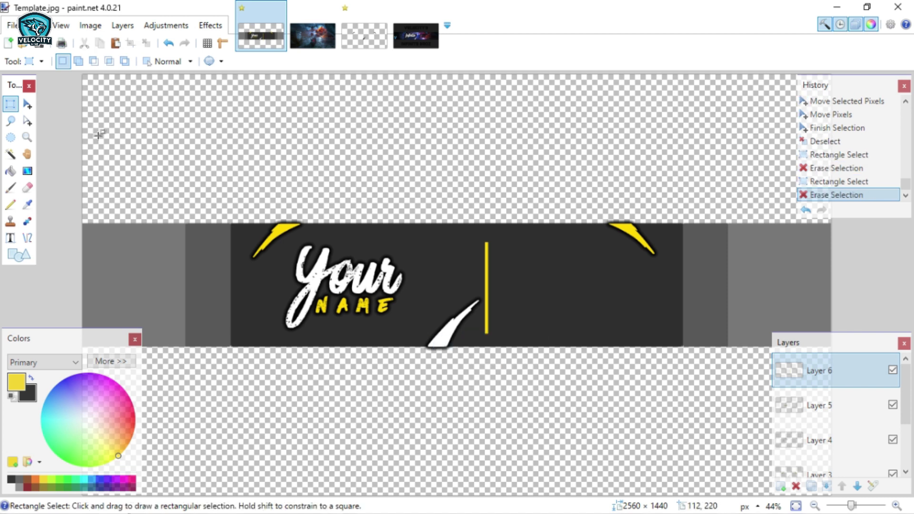
Step: Repeat the last Drop Shadow on the yellow line, shift the whole layer content 5 px to the right, and deselect
{"action": "left_click", "coordinate": [210, 25]}
{"action": "left_click", "coordinate": [233, 39]}
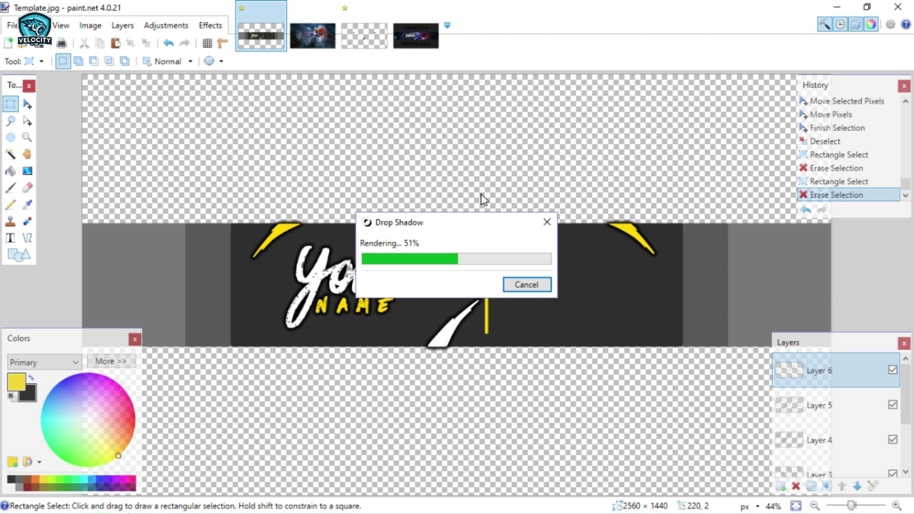
{"action": "left_click", "coordinate": [26, 105]}
{"action": "key", "text": "ctrl+a"}
{"action": "key", "text": "Right"}
{"action": "key", "text": "Right"}
{"action": "key", "text": "Right"}
{"action": "key", "text": "Right"}
{"action": "key", "text": "Right"}
{"action": "key", "text": "ctrl+d"}
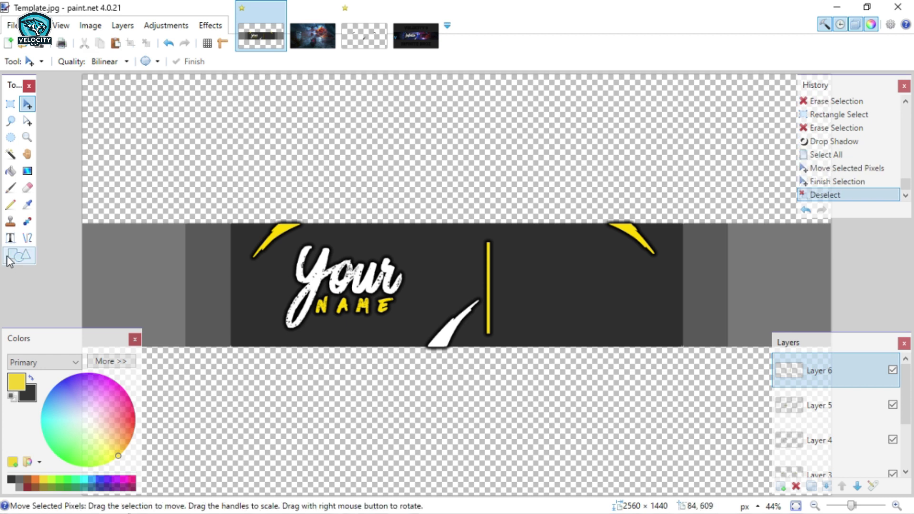
Step: Open the Google+ Logo, Twitter Logo and YouTube Logo images together from the Logos & Effects folder
{"action": "left_click", "coordinate": [10, 24]}
{"action": "left_click", "coordinate": [29, 58]}
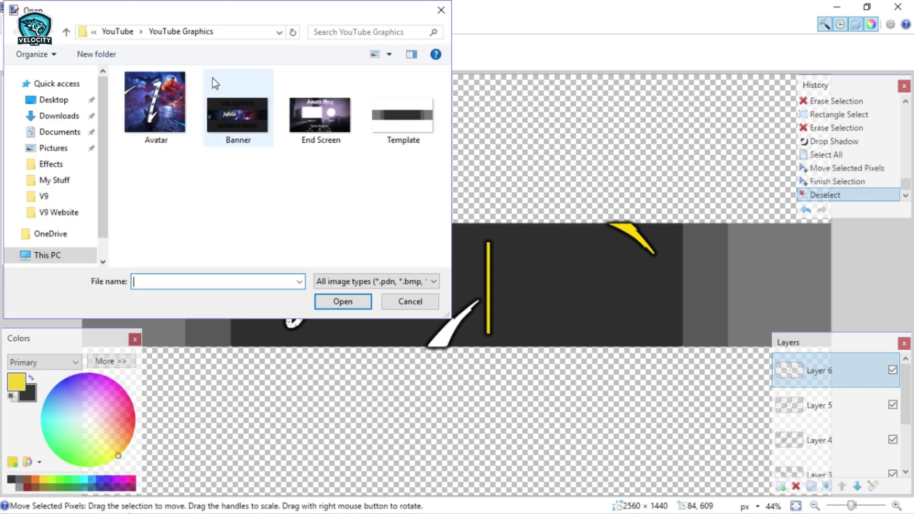
{"action": "left_click", "coordinate": [91, 98]}
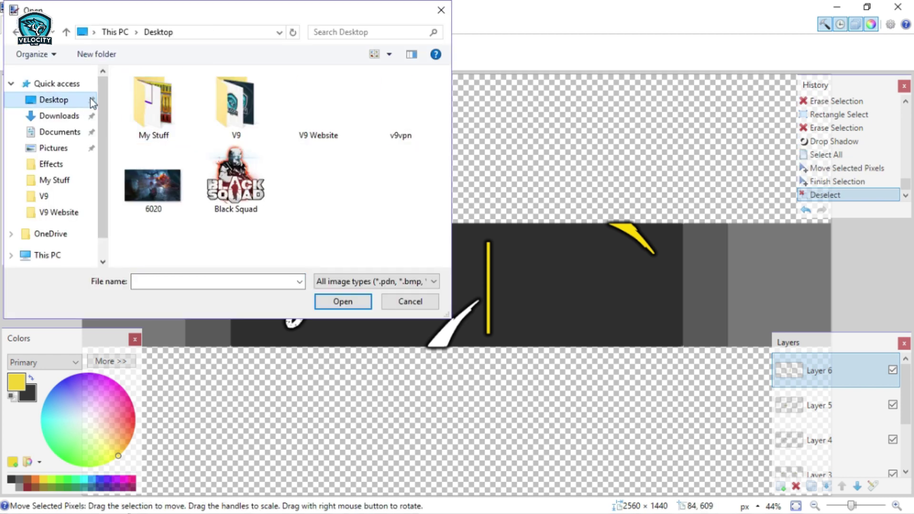
{"action": "double_click", "coordinate": [164, 107]}
{"action": "double_click", "coordinate": [163, 108]}
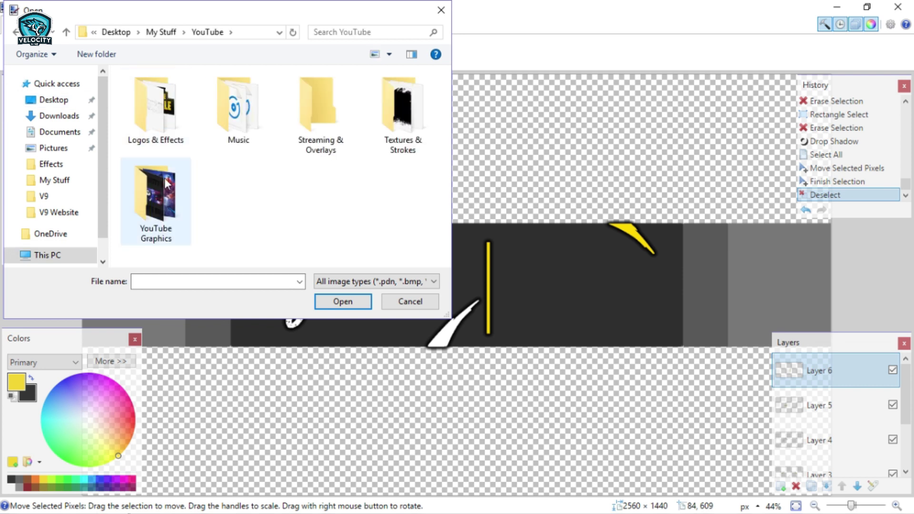
{"action": "double_click", "coordinate": [163, 143]}
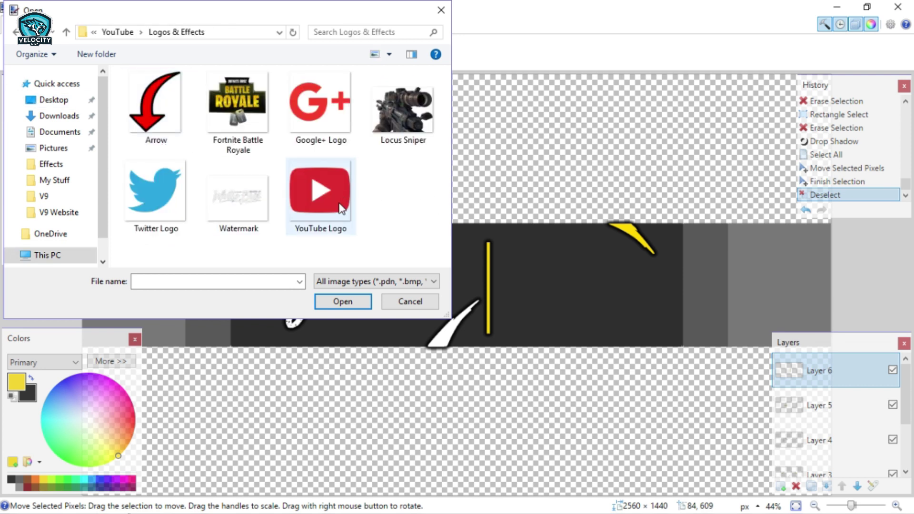
{"action": "left_click_drag", "start_coordinate": [318, 250], "coordinate": [268, 138]}
{"action": "left_click", "coordinate": [155, 191], "text": "ctrl"}
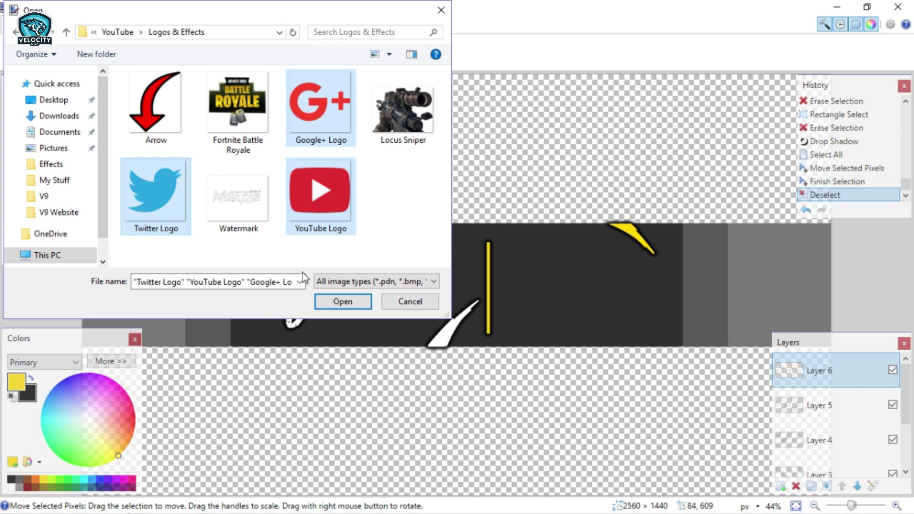
{"action": "left_click", "coordinate": [337, 302]}
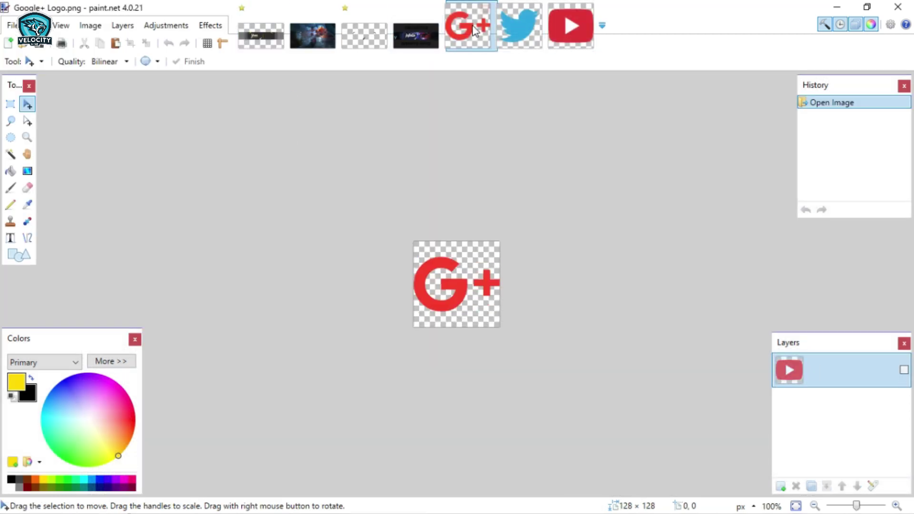
Step: Copy the Google+ logo onto a new layer of the banner template, shrink it and place it beside the yellow line's upper part
{"action": "key", "text": "ctrl+a"}
{"action": "left_click", "coordinate": [261, 33]}
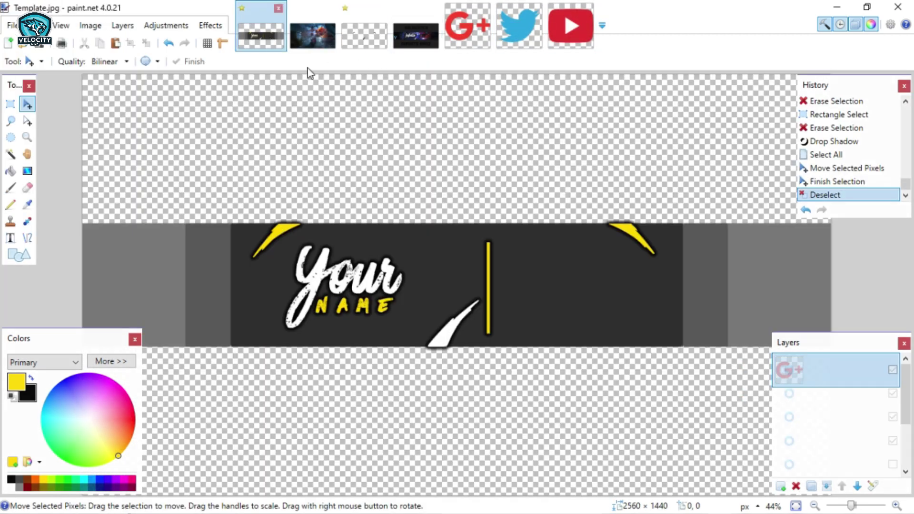
{"action": "left_click", "coordinate": [781, 488]}
{"action": "key", "text": "ctrl+v"}
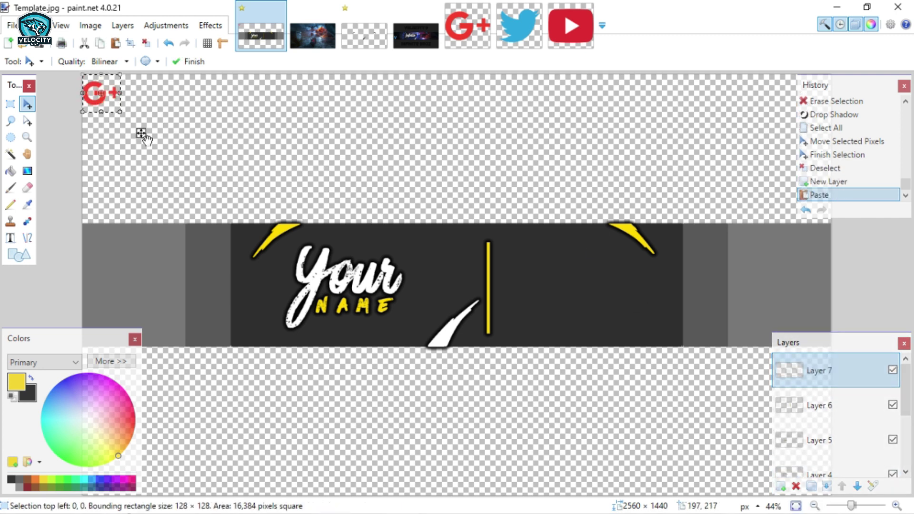
{"action": "left_click_drag", "start_coordinate": [141, 135], "coordinate": [551, 293]}
{"action": "key", "text": "ctrl+d"}
Step: Copy the Twitter logo onto a new layer of the template, scale it to about 62 × 62 px and place it below the Google+ logo
{"action": "left_click", "coordinate": [521, 30]}
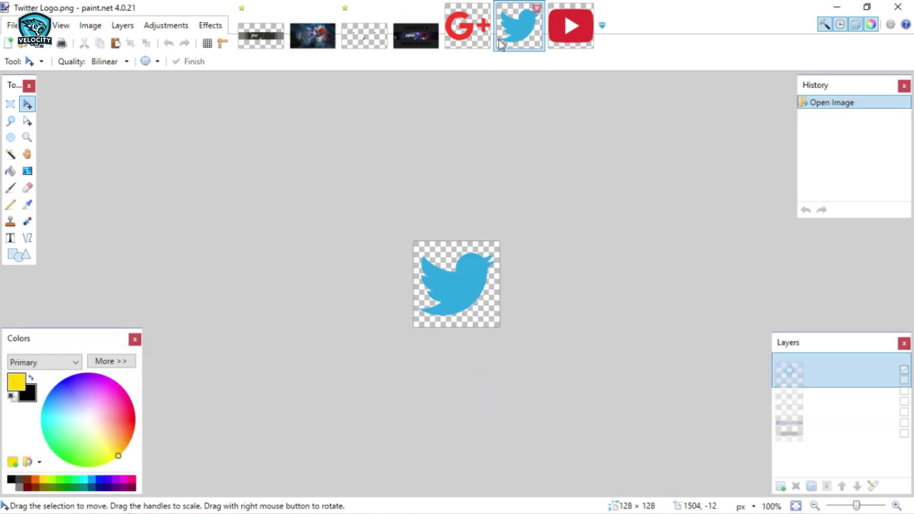
{"action": "key", "text": "ctrl+a"}
{"action": "key", "text": "ctrl+c"}
{"action": "left_click", "coordinate": [274, 31]}
{"action": "key", "text": "ctrl+shift+n"}
{"action": "key", "text": "ctrl+v"}
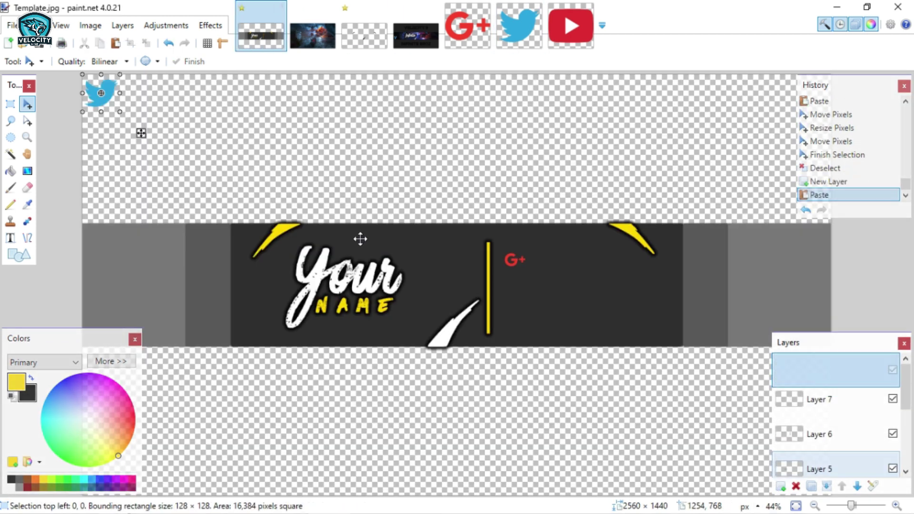
{"action": "left_click_drag", "start_coordinate": [151, 147], "coordinate": [544, 314]}
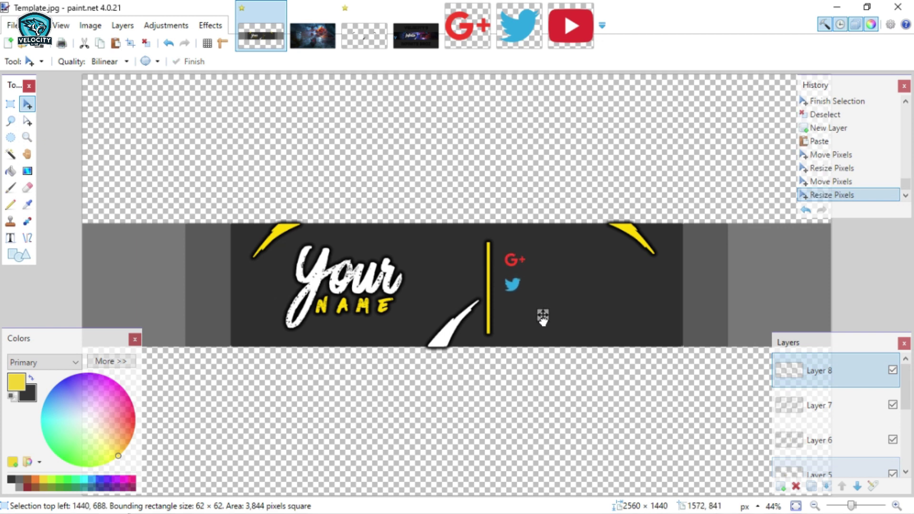
{"action": "key", "text": "ctrl+d"}
Step: Copy the YouTube logo onto a new layer of the template, shrink it, place it below the Twitter logo and deselect
{"action": "left_click", "coordinate": [571, 26]}
{"action": "key", "text": "ctrl+a"}
{"action": "key", "text": "ctrl+c"}
{"action": "left_click", "coordinate": [261, 26]}
{"action": "key", "text": "ctrl+v"}
{"action": "key", "text": "ctrl+z"}
{"action": "key", "text": "ctrl+shift+v"}
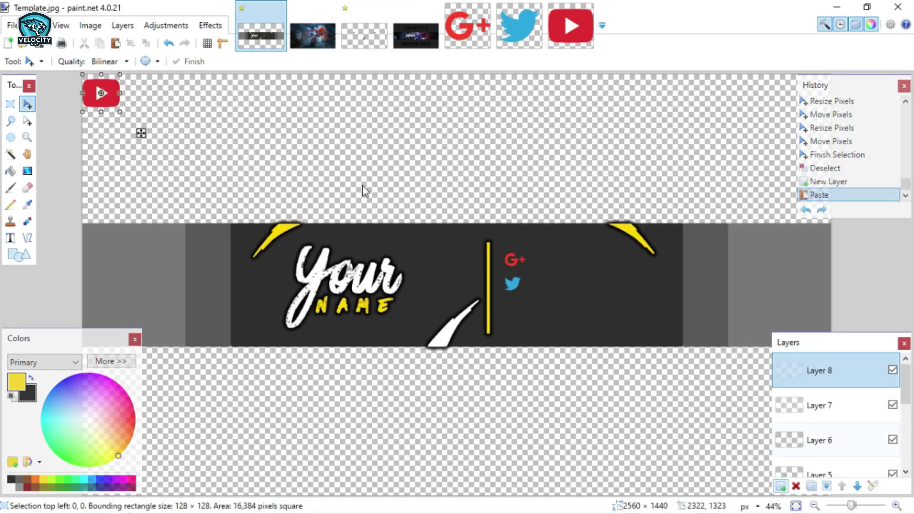
{"action": "left_click_drag", "start_coordinate": [118, 113], "coordinate": [161, 151]}
{"action": "left_click_drag", "start_coordinate": [327, 261], "coordinate": [545, 344]}
{"action": "key", "text": "ctrl+d"}
{"action": "left_click", "coordinate": [827, 486]}
{"action": "left_click", "coordinate": [828, 485]}
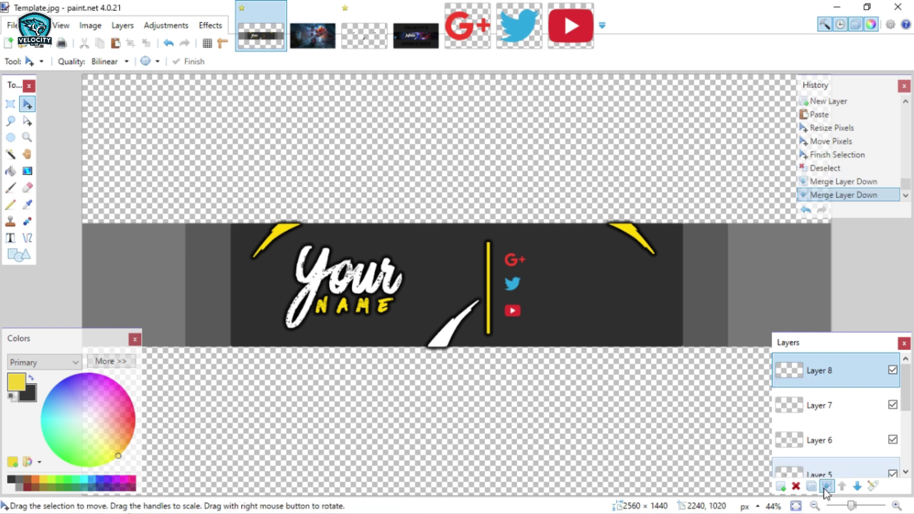
{"action": "key", "text": "ctrl+z"}
{"action": "key", "text": "ctrl+z"}
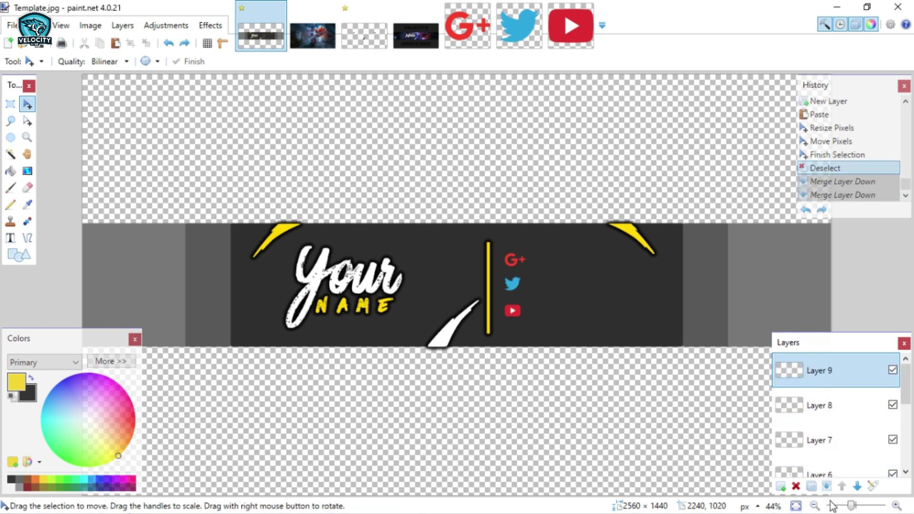
Step: Merge the YouTube and Twitter logo layers down into the Google+ layer and toggle layer visibility to check the result
{"action": "left_click", "coordinate": [829, 487]}
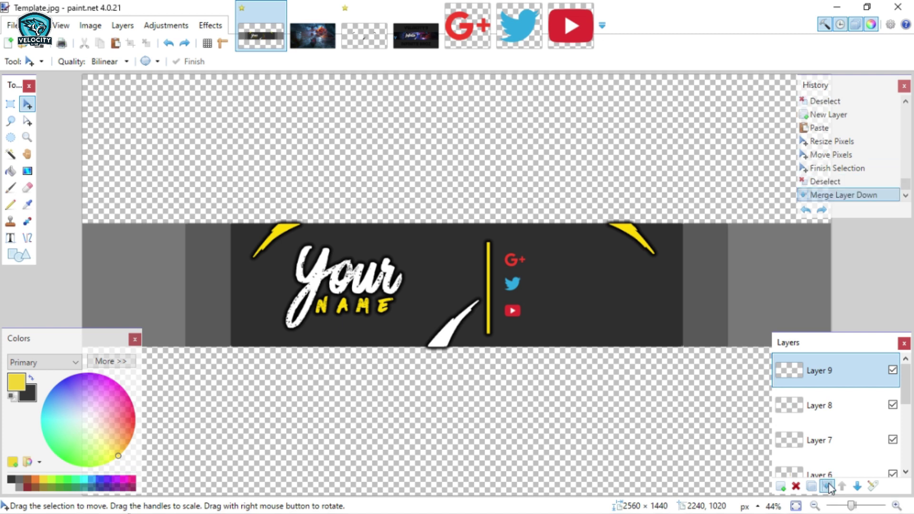
{"action": "left_click", "coordinate": [829, 486]}
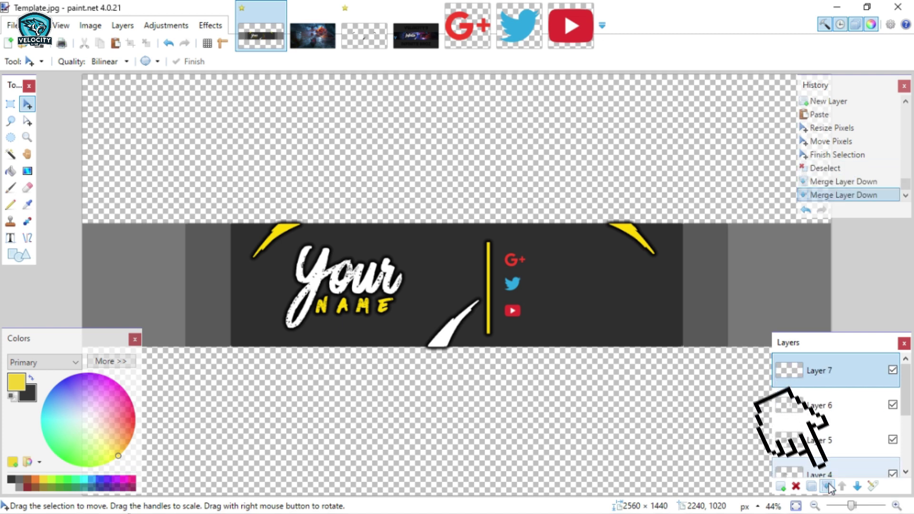
{"action": "left_click", "coordinate": [893, 371]}
{"action": "left_click", "coordinate": [893, 371]}
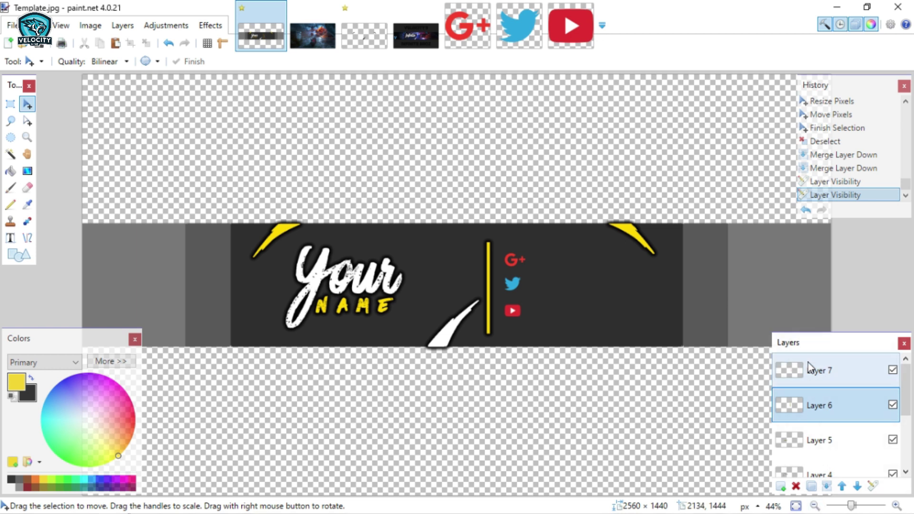
{"action": "left_click", "coordinate": [893, 371]}
{"action": "left_click", "coordinate": [893, 371]}
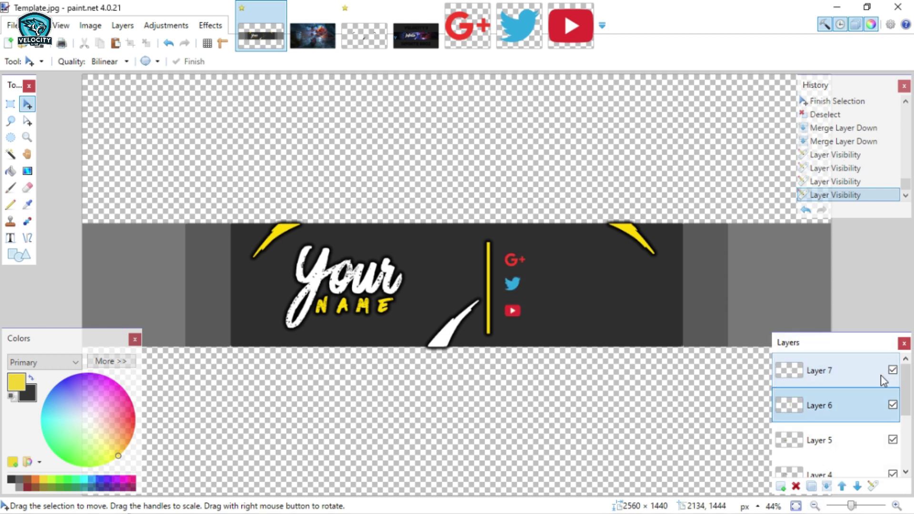
Step: Add a new layer above the merged logos for text and consult the finished Banner.png for the username layout
{"action": "left_click", "coordinate": [846, 384]}
{"action": "left_click", "coordinate": [788, 485]}
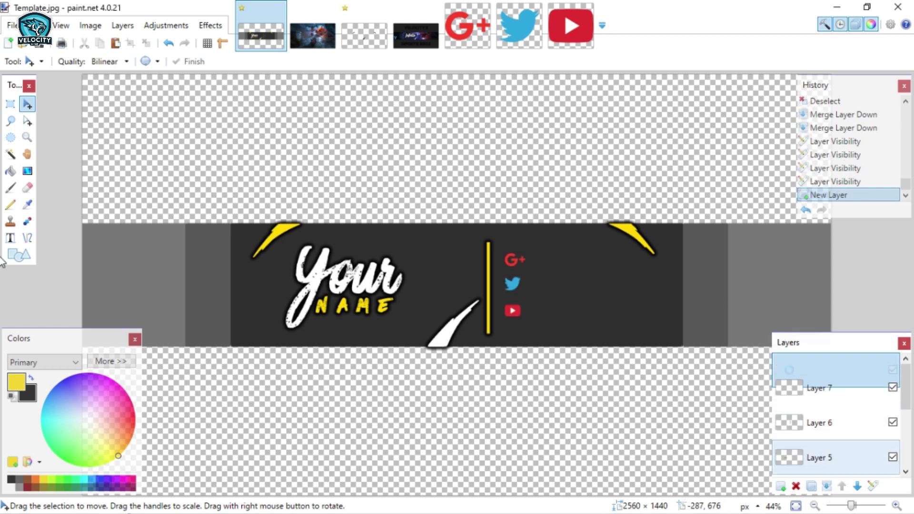
{"action": "left_click", "coordinate": [10, 239]}
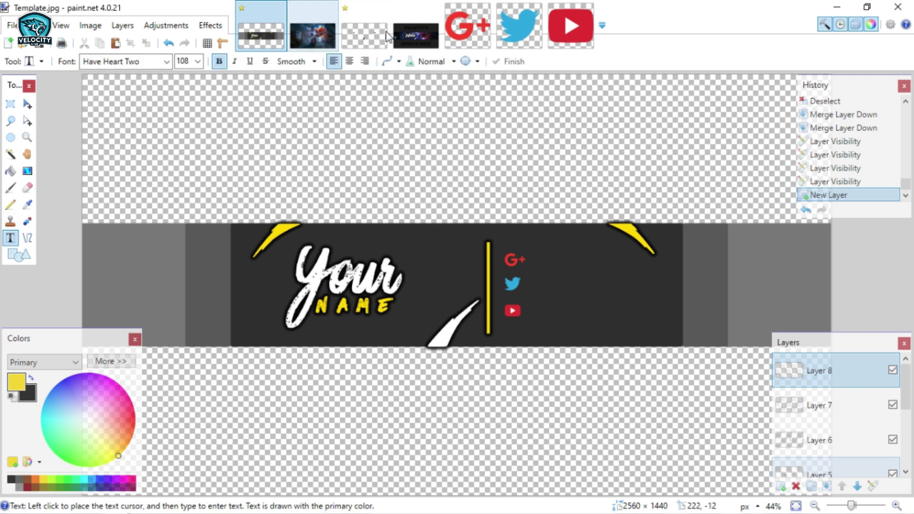
{"action": "left_click", "coordinate": [411, 27]}
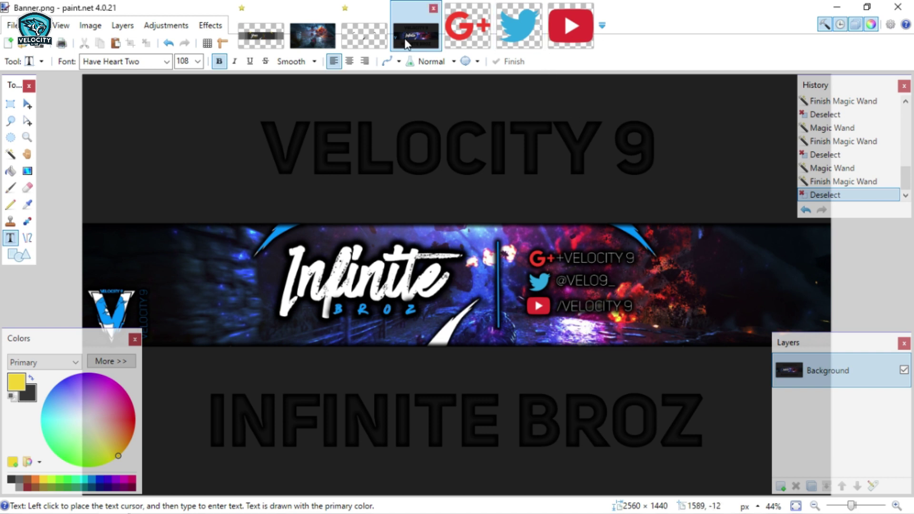
{"action": "left_click", "coordinate": [468, 29]}
{"action": "left_click", "coordinate": [365, 38]}
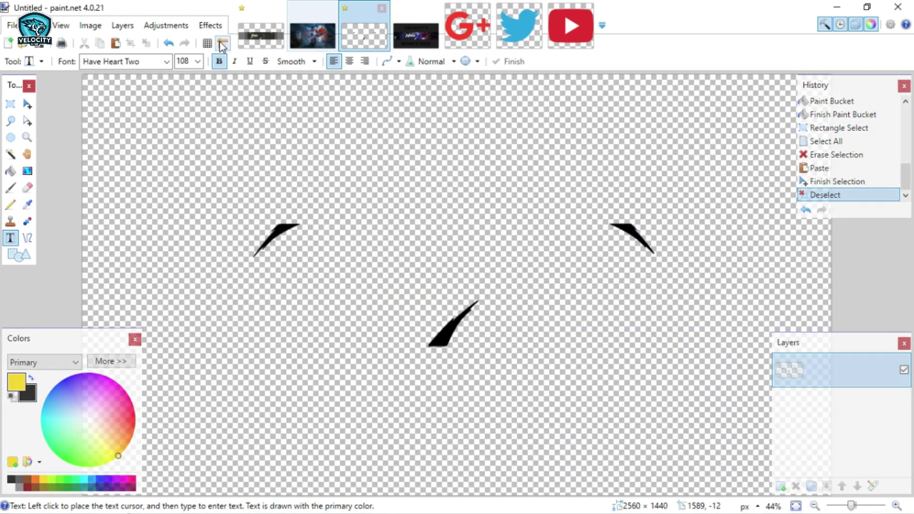
{"action": "left_click", "coordinate": [261, 38]}
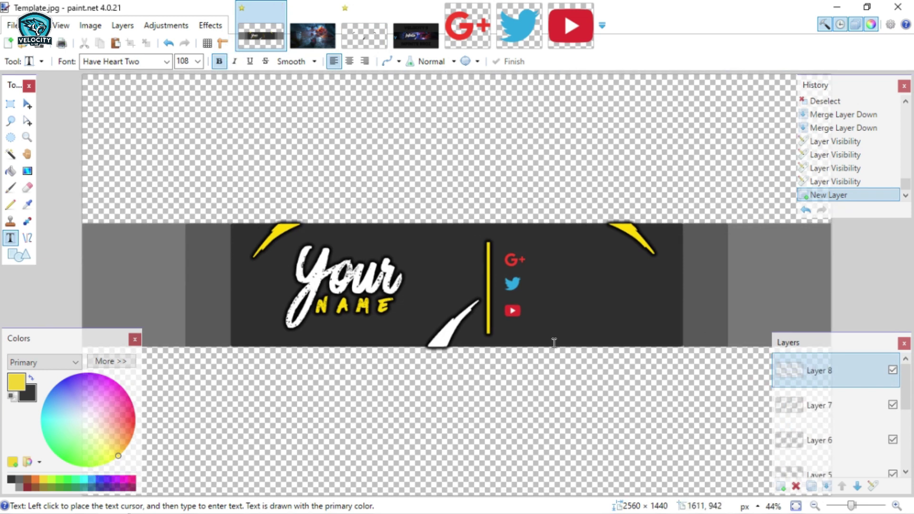
Step: Start a white text beside the Google+ logo using the Code Light font at size 96
{"action": "left_click", "coordinate": [515, 288]}
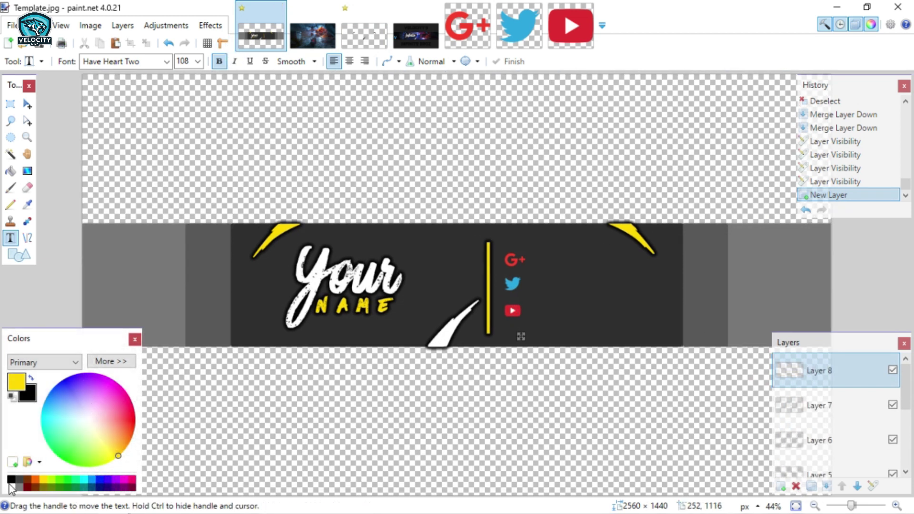
{"action": "left_click", "coordinate": [201, 63]}
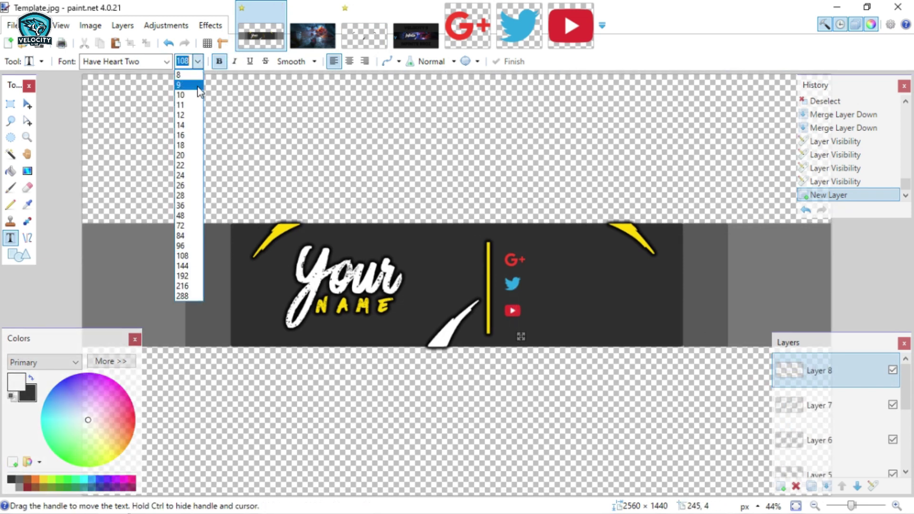
{"action": "left_click", "coordinate": [199, 248]}
{"action": "left_click_drag", "start_coordinate": [521, 334], "coordinate": [546, 291]}
{"action": "type", "text": "Y"}
{"action": "key", "text": "BackSpace"}
{"action": "left_click", "coordinate": [166, 61]}
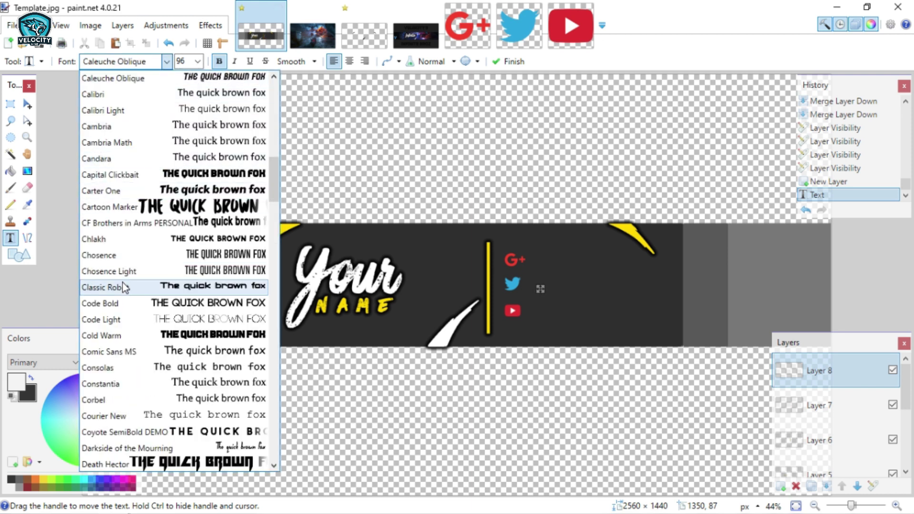
{"action": "left_click", "coordinate": [124, 316]}
Step: Test the font with sample letters beside the Google+ logo, turn off bold, and clear the sample letters
{"action": "type", "text": "F"}
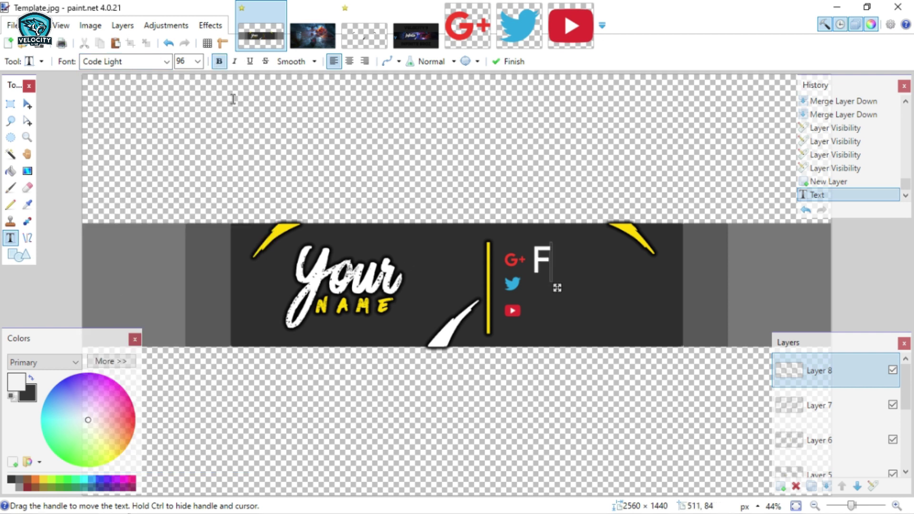
{"action": "key", "text": "BackSpace"}
{"action": "type", "text": "HG"}
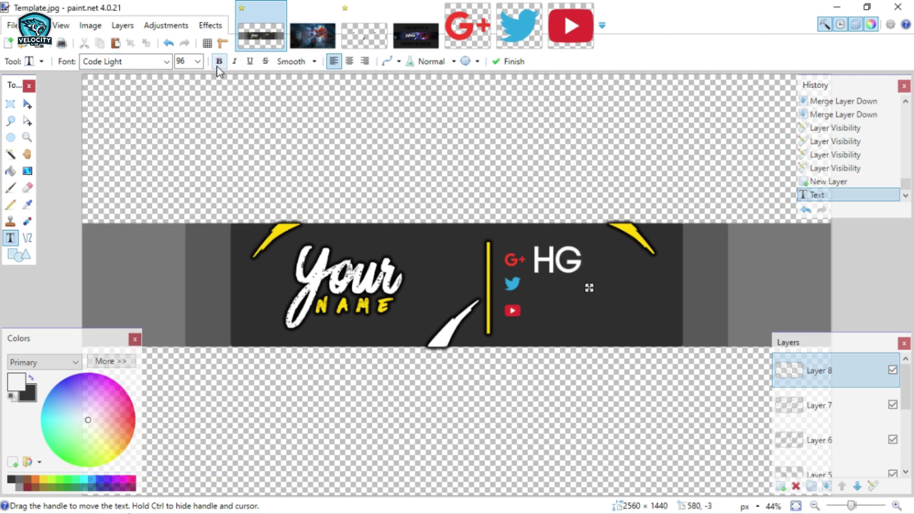
{"action": "key", "text": "BackSpace"}
{"action": "key", "text": "BackSpace"}
{"action": "type", "text": "FGD"}
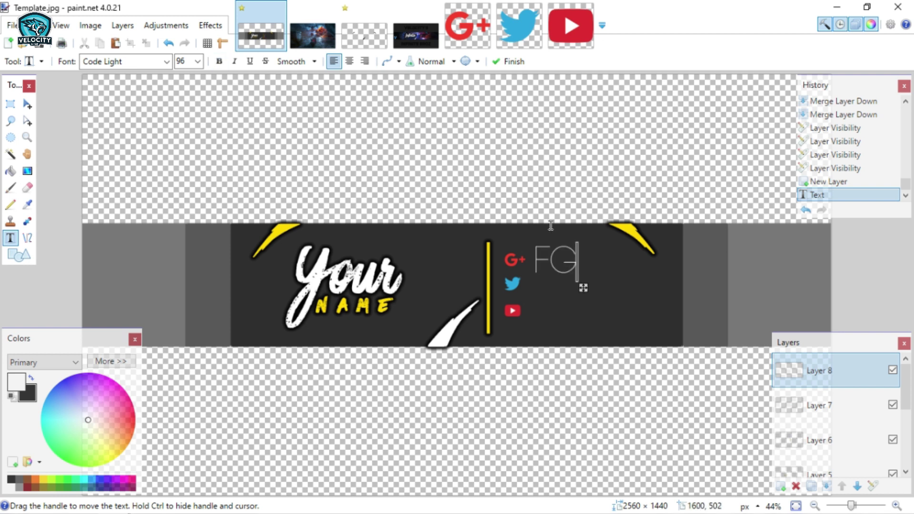
{"action": "key", "text": "BackSpace"}
{"action": "key", "text": "BackSpace"}
{"action": "key", "text": "BackSpace"}
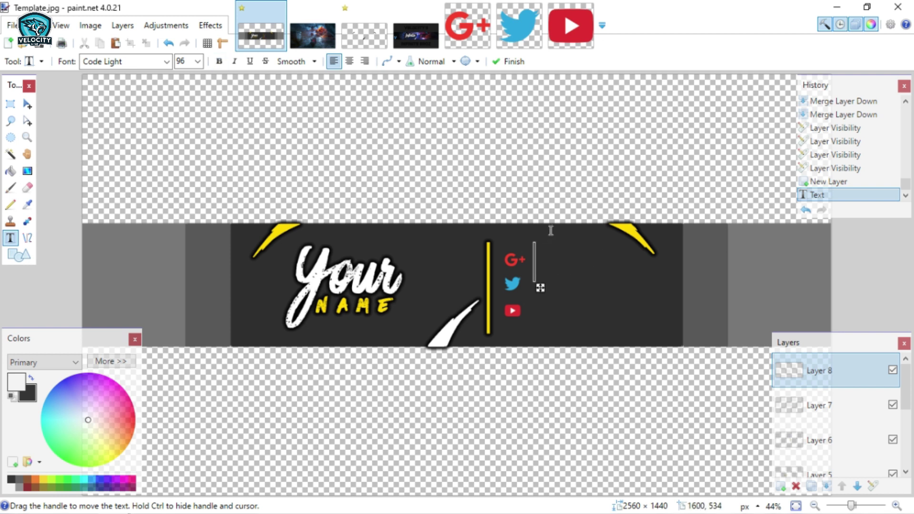
Step: Enter "+USERNAME" as the text, set its size to 48 and place it beside the Google+ logo
{"action": "type", "text": "+YOUR"}
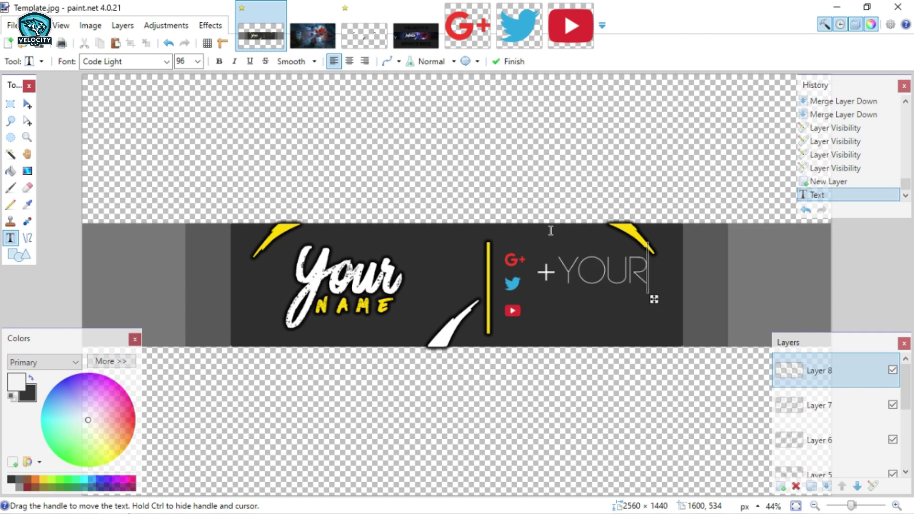
{"action": "type", "text": "N"}
{"action": "key", "text": "BackSpace"}
{"action": "key", "text": "BackSpace"}
{"action": "key", "text": "BackSpace"}
{"action": "key", "text": "BackSpace"}
{"action": "key", "text": "BackSpace"}
{"action": "type", "text": "USERNAME"}
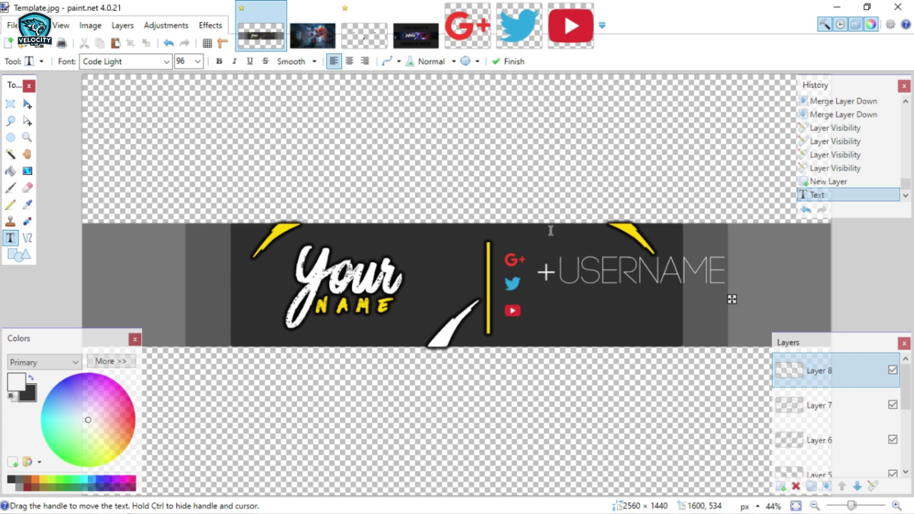
{"action": "left_click", "coordinate": [197, 61]}
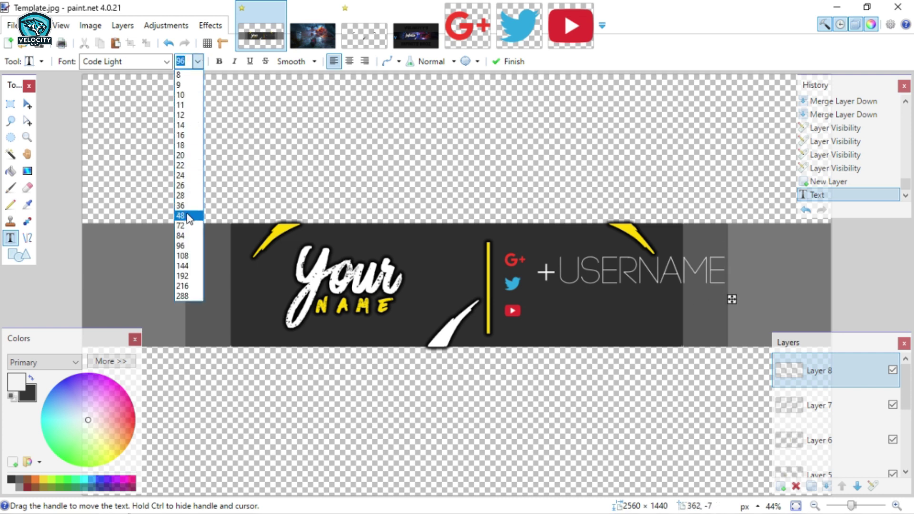
{"action": "left_click", "coordinate": [190, 216]}
{"action": "left_click_drag", "start_coordinate": [638, 288], "coordinate": [630, 279]}
Step: Add the text "/USERNAME" on the username layer and place it beside the Twitter logo
{"action": "left_click", "coordinate": [516, 342]}
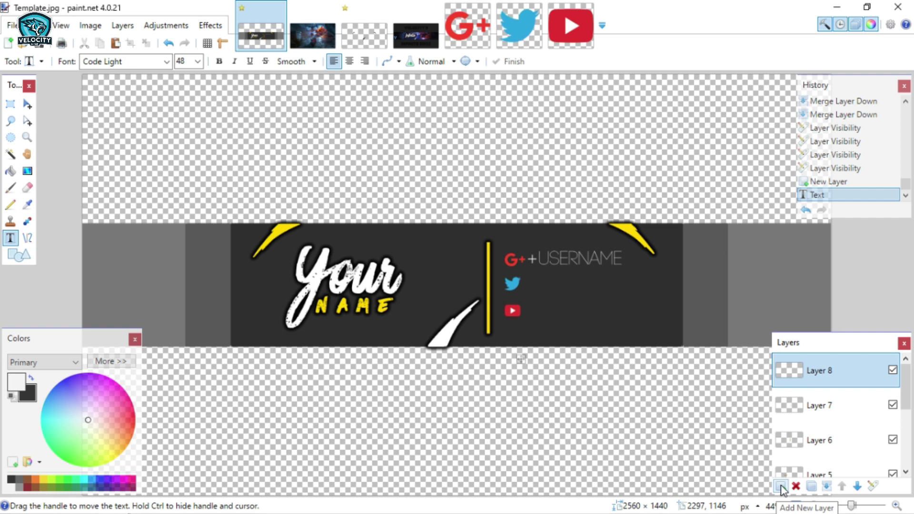
{"action": "type", "text": "/"}
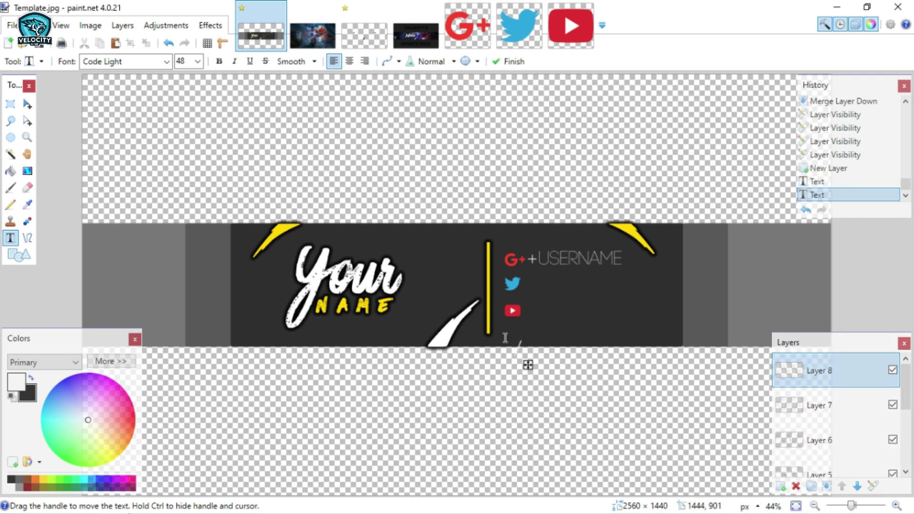
{"action": "type", "text": "USERNAME"}
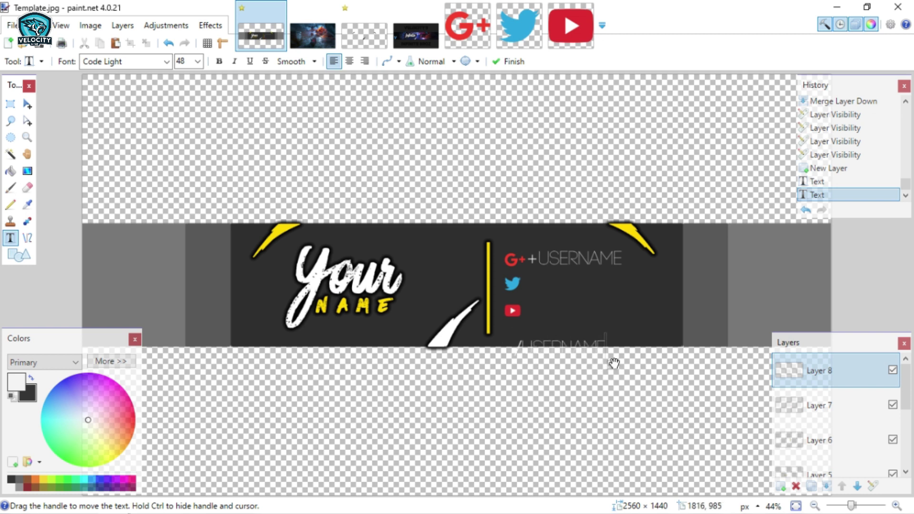
{"action": "left_click_drag", "start_coordinate": [615, 363], "coordinate": [631, 298]}
Step: Add another "/USERNAME" text, place it beside the YouTube logo, and finish the text entry
{"action": "left_click", "coordinate": [524, 324]}
{"action": "type", "text": "/USERNAME"}
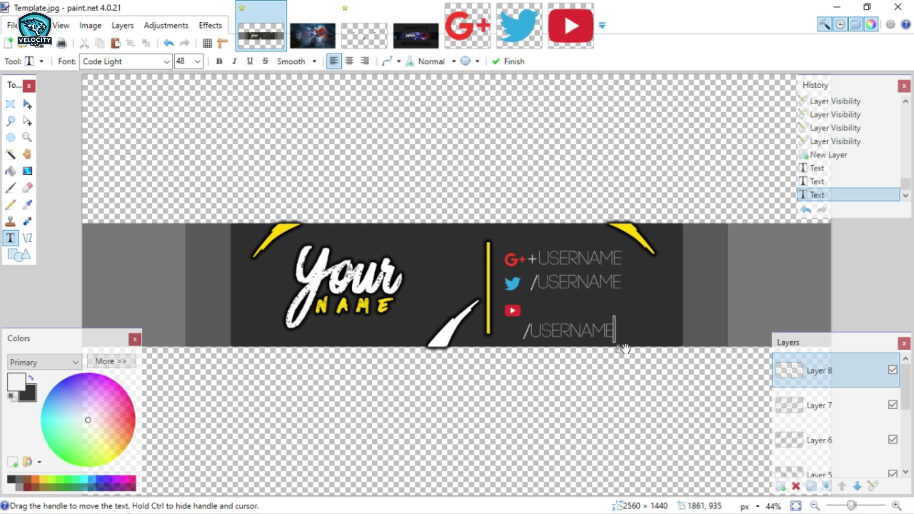
{"action": "left_click_drag", "start_coordinate": [621, 349], "coordinate": [630, 325]}
{"action": "key", "text": "Escape"}
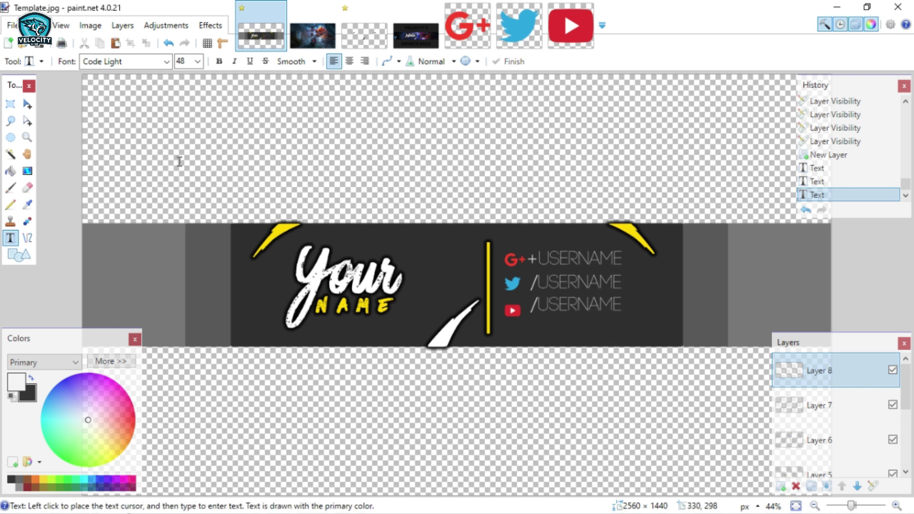
Step: Apply a black drop shadow to the username text layer with zero offsets, widening radius 8 and blur radius 8
{"action": "left_click", "coordinate": [210, 25]}
{"action": "mouse_move", "coordinate": [261, 224]}
{"action": "left_click", "coordinate": [391, 223]}
{"action": "left_click_drag", "start_coordinate": [438, 115], "coordinate": [215, 113]}
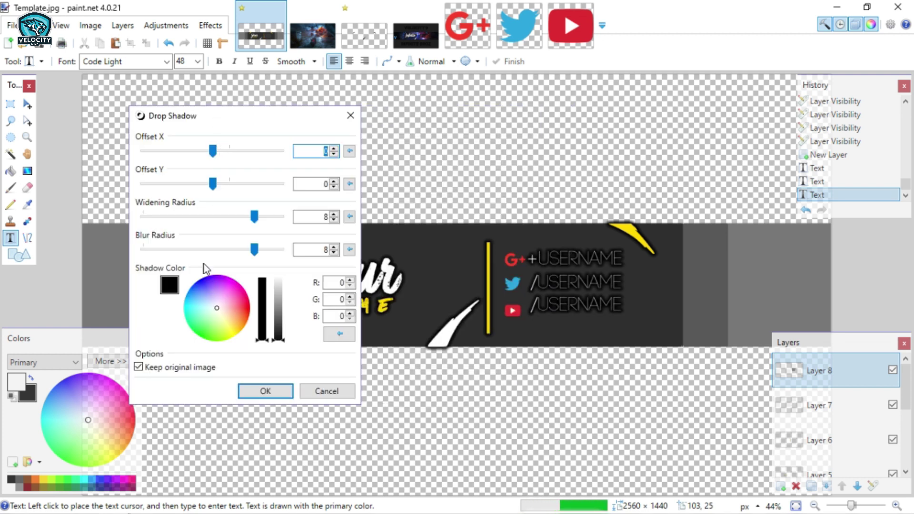
{"action": "left_click", "coordinate": [279, 394]}
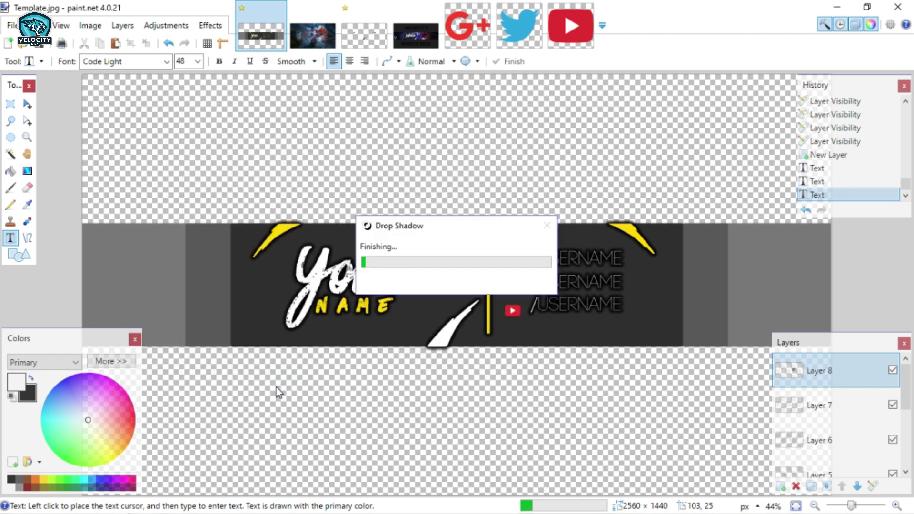
Step: Apply a black drop shadow to the social media logo layer with zero offsets, widening radius 8 and blur radius 8
{"action": "left_click", "coordinate": [837, 406]}
{"action": "left_click", "coordinate": [211, 25]}
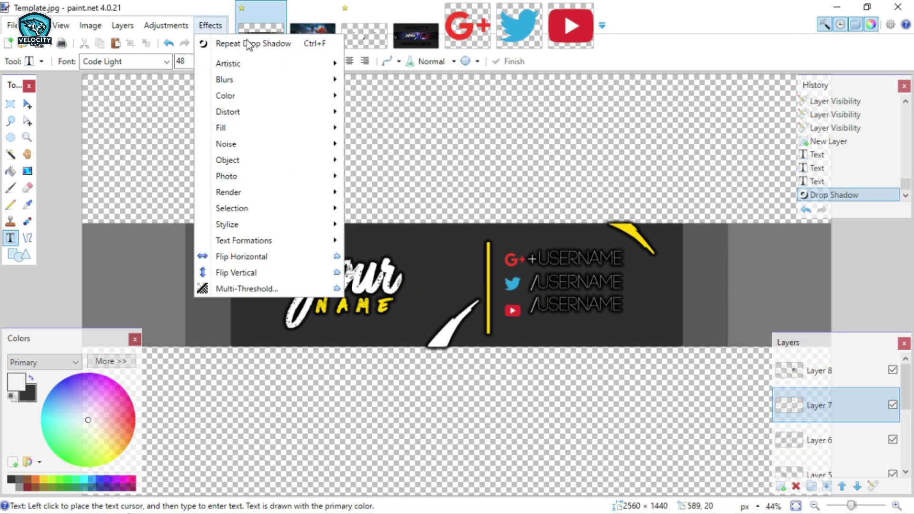
{"action": "mouse_move", "coordinate": [298, 225]}
{"action": "left_click", "coordinate": [362, 224]}
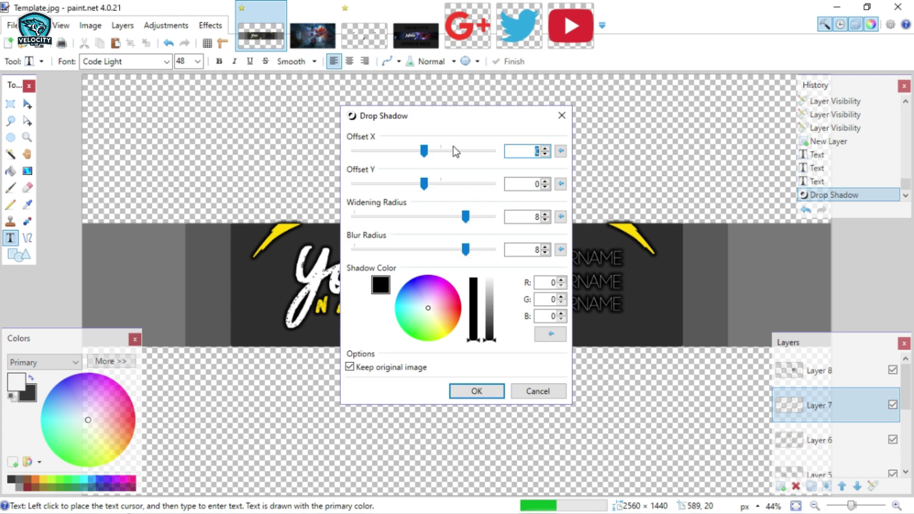
{"action": "left_click_drag", "start_coordinate": [458, 121], "coordinate": [257, 123]}
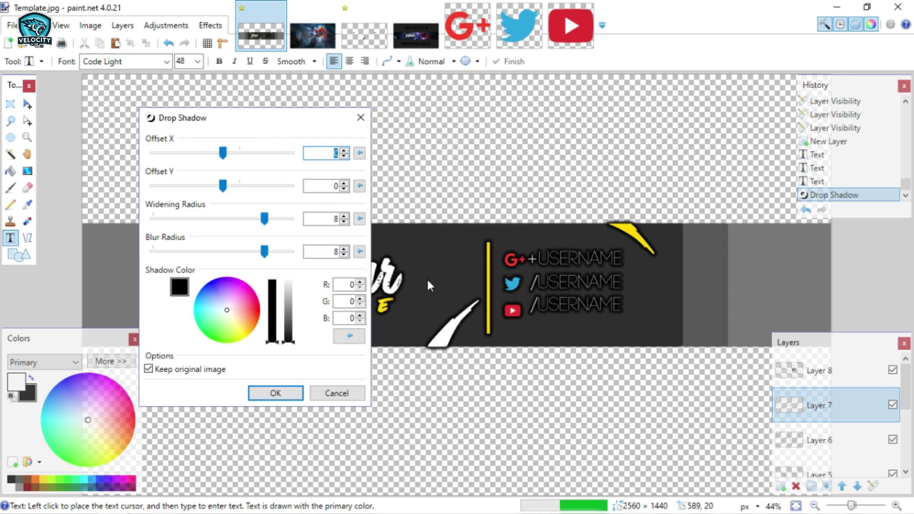
{"action": "left_click", "coordinate": [293, 392]}
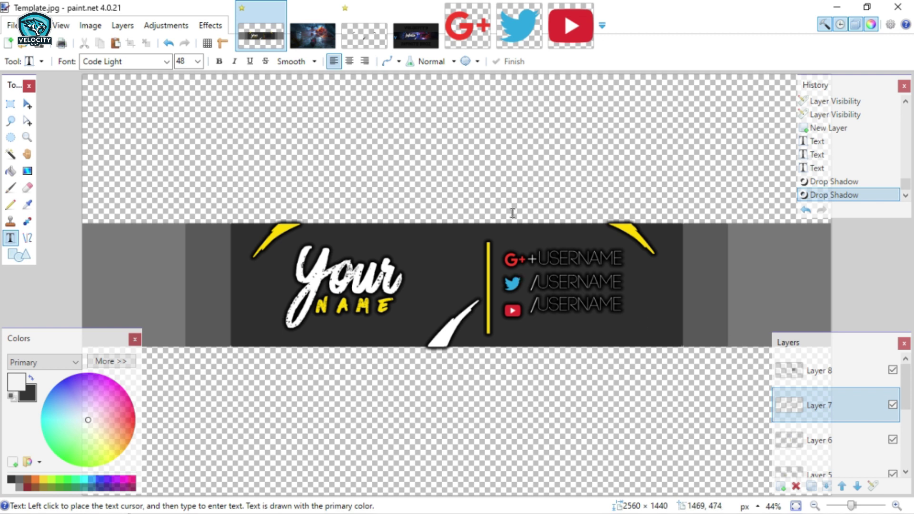
Step: Try merging the username text layer into the logo layer, and undo the merge
{"action": "left_click", "coordinate": [815, 371]}
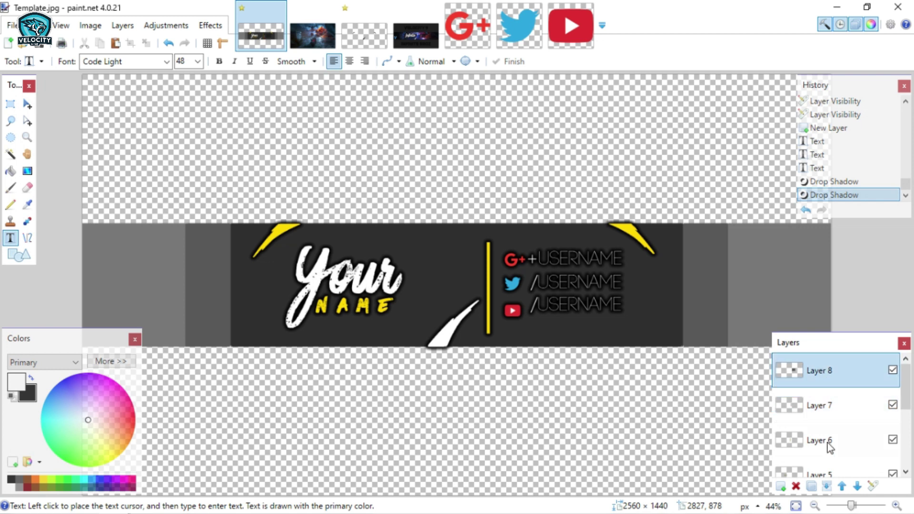
{"action": "left_click", "coordinate": [827, 486]}
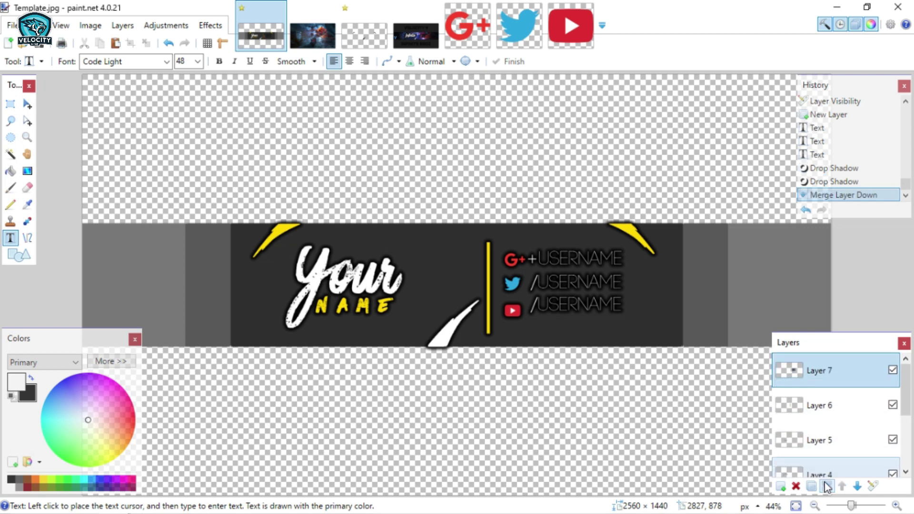
{"action": "key", "text": "ctrl+z"}
Step: Make the background image layer, Layer 2, visible and compare the design with the finished Banner.png
{"action": "scroll", "coordinate": [794, 422], "scroll_direction": "down", "scroll_amount": 3}
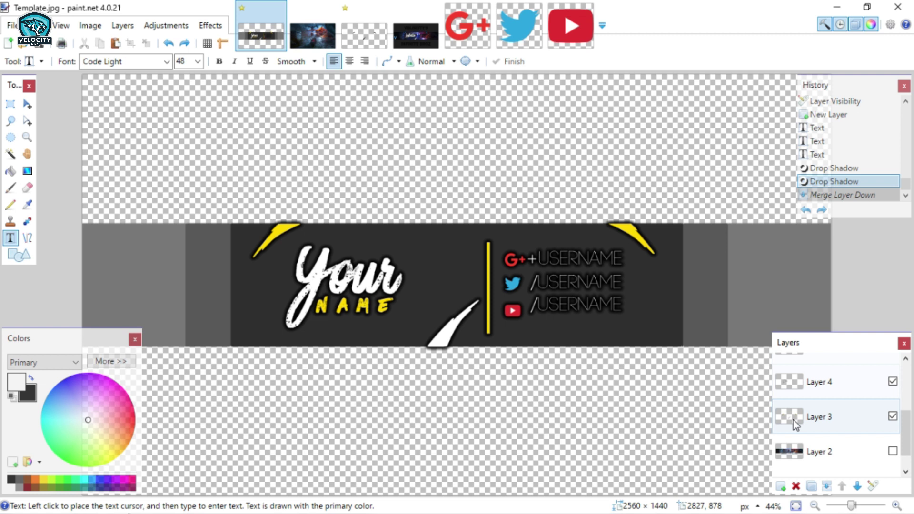
{"action": "left_click", "coordinate": [887, 437]}
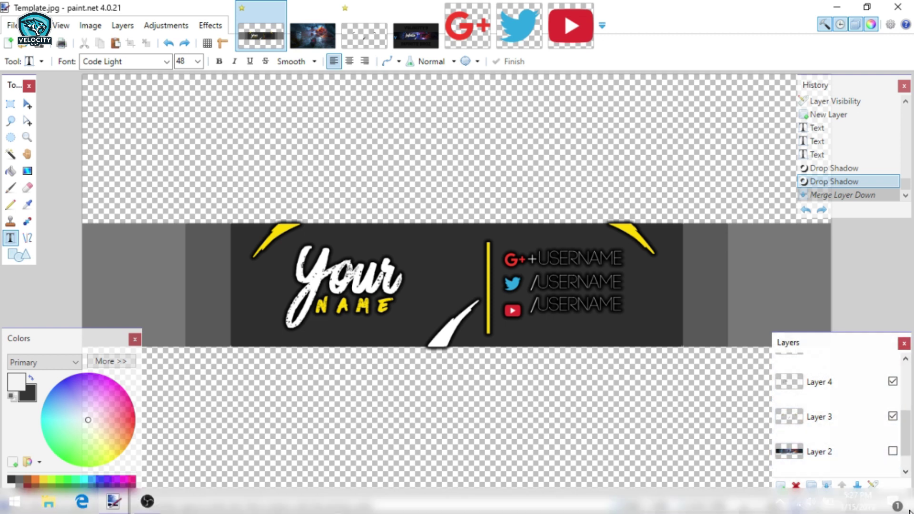
{"action": "left_click", "coordinate": [892, 453]}
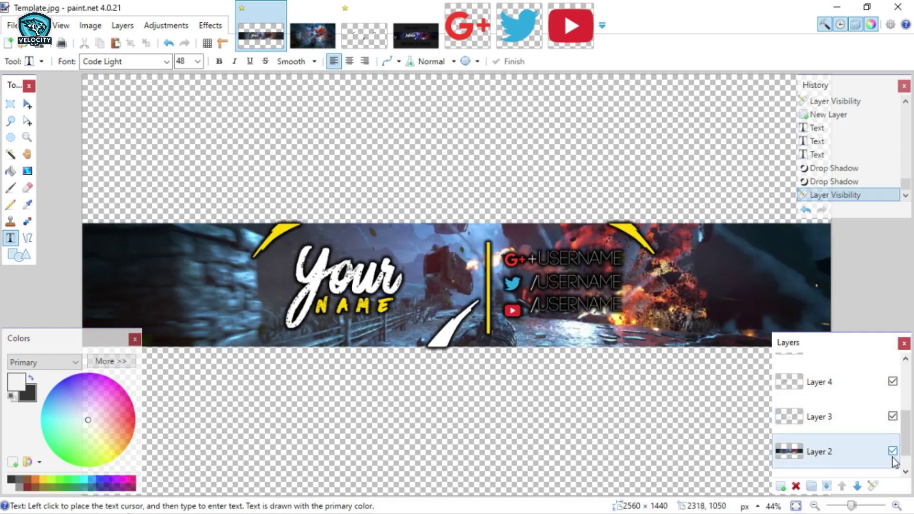
{"action": "left_click", "coordinate": [395, 15]}
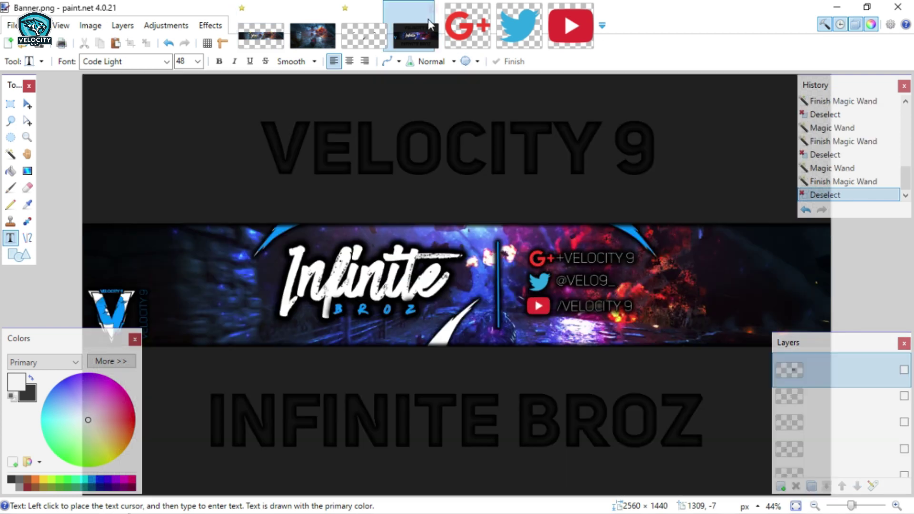
{"action": "left_click", "coordinate": [278, 32]}
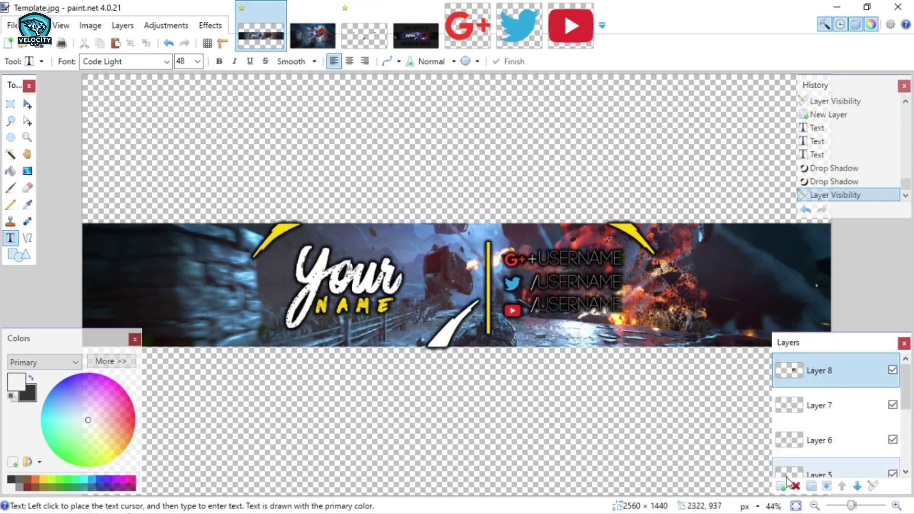
Step: Add a new layer directly above the background image on Layer 2 and fill it with yellow using the Paint Bucket
{"action": "scroll", "coordinate": [829, 429], "scroll_direction": "down", "scroll_amount": 4}
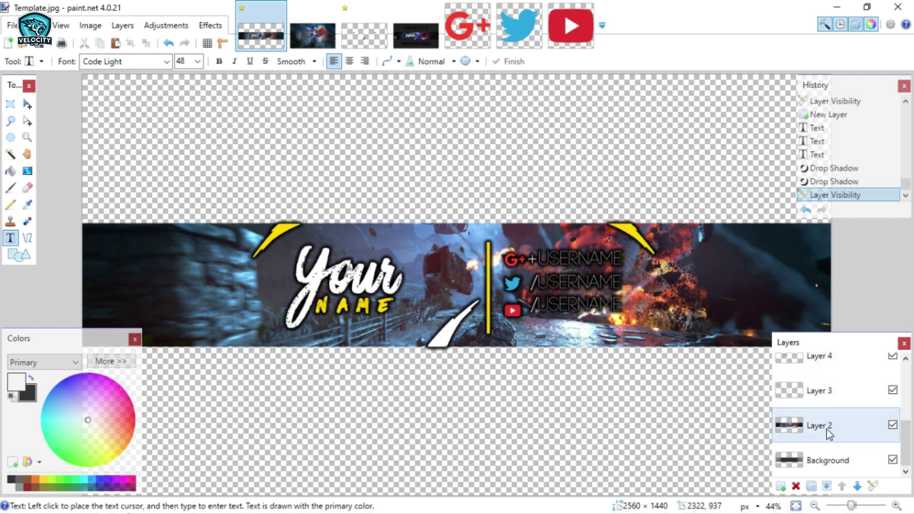
{"action": "left_click", "coordinate": [828, 431]}
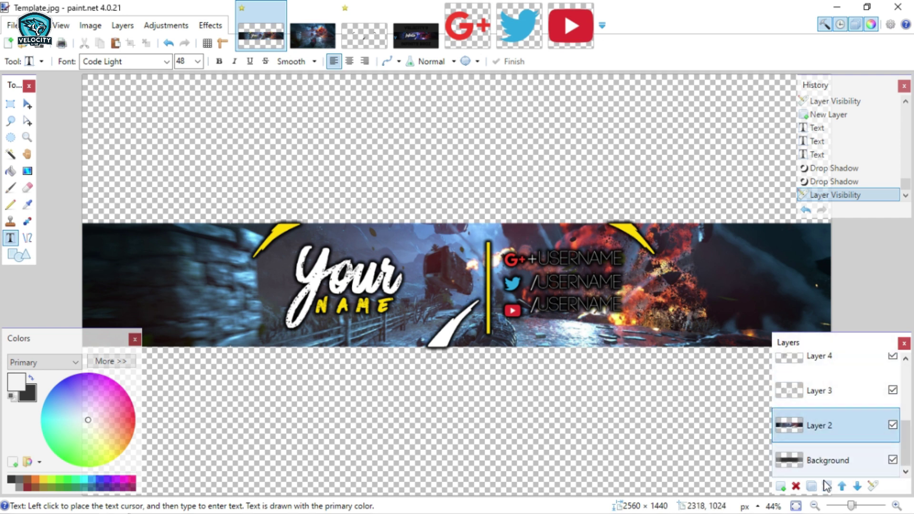
{"action": "left_click", "coordinate": [781, 488]}
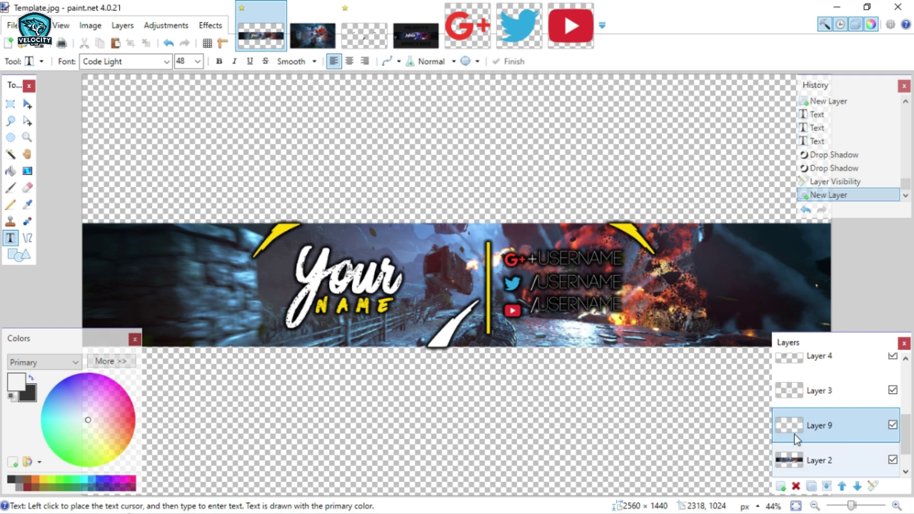
{"action": "scroll", "coordinate": [805, 368], "scroll_direction": "up", "scroll_amount": 1}
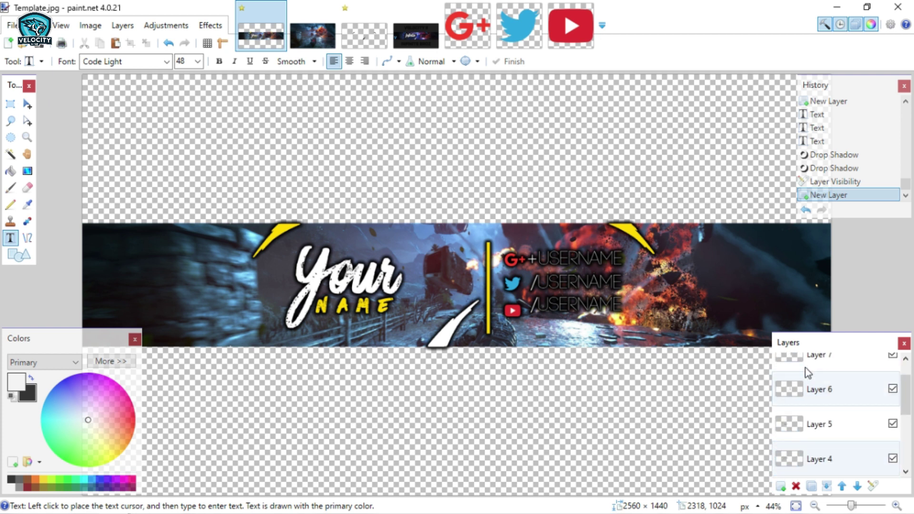
{"action": "scroll", "coordinate": [805, 368], "scroll_direction": "down", "scroll_amount": 2}
{"action": "left_click", "coordinate": [10, 171]}
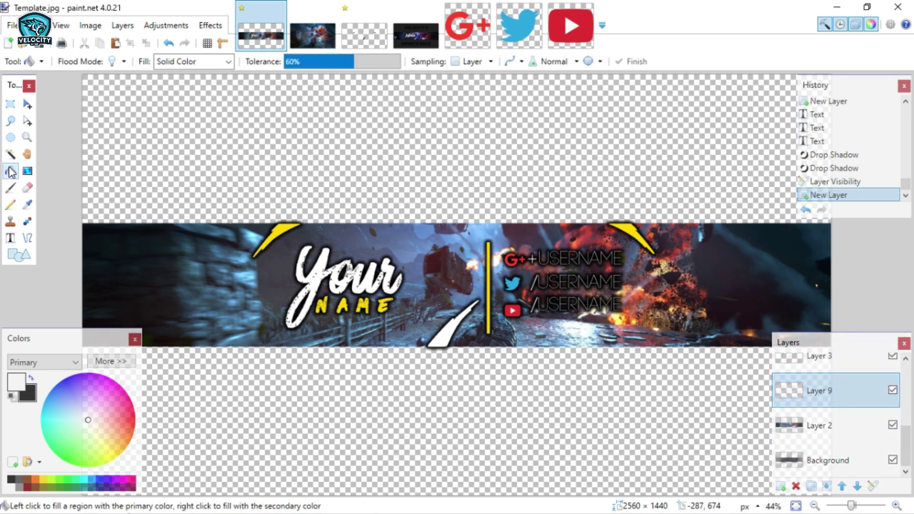
{"action": "left_click", "coordinate": [43, 482]}
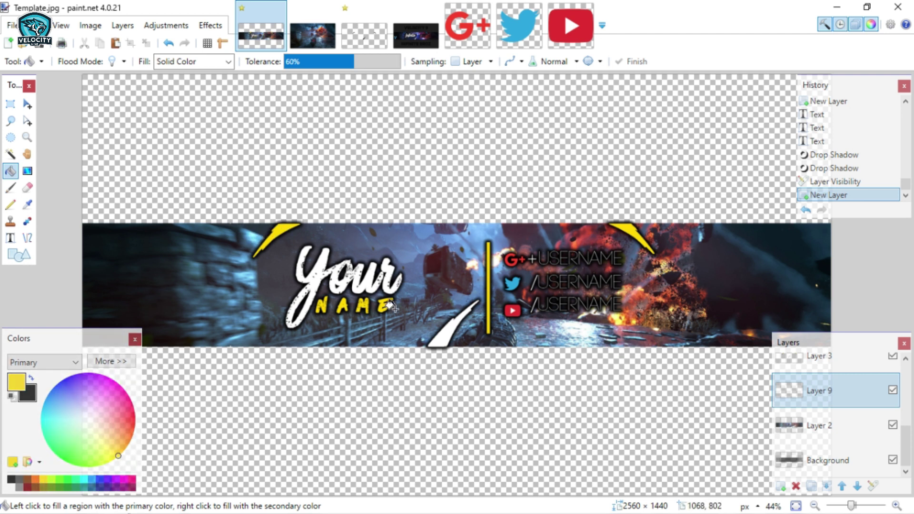
{"action": "left_click", "coordinate": [407, 321]}
Step: Magic Wand the empty areas above and below the banner strip on the Background layer and erase them from the yellow layer
{"action": "left_click", "coordinate": [10, 154]}
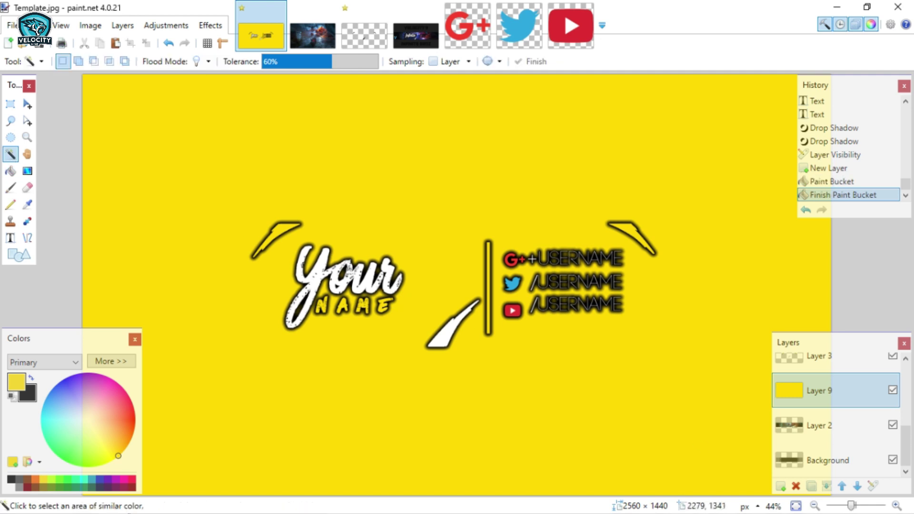
{"action": "left_click", "coordinate": [798, 461]}
{"action": "left_click", "coordinate": [651, 469]}
{"action": "left_click", "coordinate": [705, 160], "text": "ctrl"}
{"action": "left_click", "coordinate": [802, 394]}
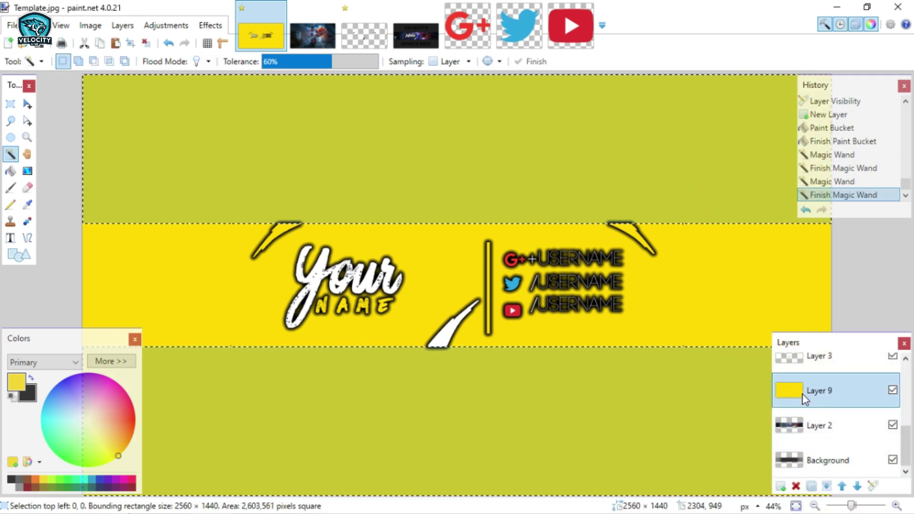
{"action": "key", "text": "Delete"}
Step: Test the Multiply, Overlay, Glow and Screen blend modes on the yellow layer, return it to Normal, and set its opacity to 43
{"action": "double_click", "coordinate": [802, 394]}
{"action": "left_click", "coordinate": [407, 272]}
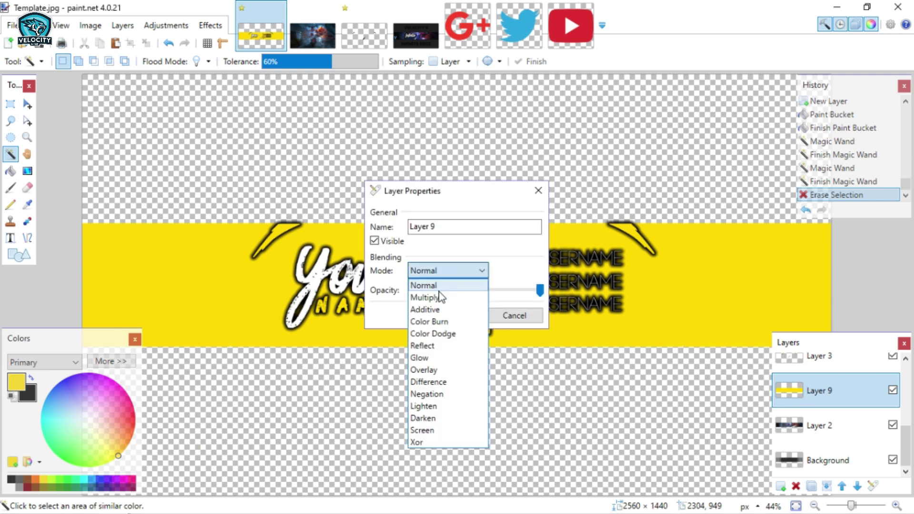
{"action": "left_click", "coordinate": [427, 292]}
{"action": "left_click_drag", "start_coordinate": [439, 194], "coordinate": [591, 368]}
{"action": "left_click", "coordinate": [592, 451]}
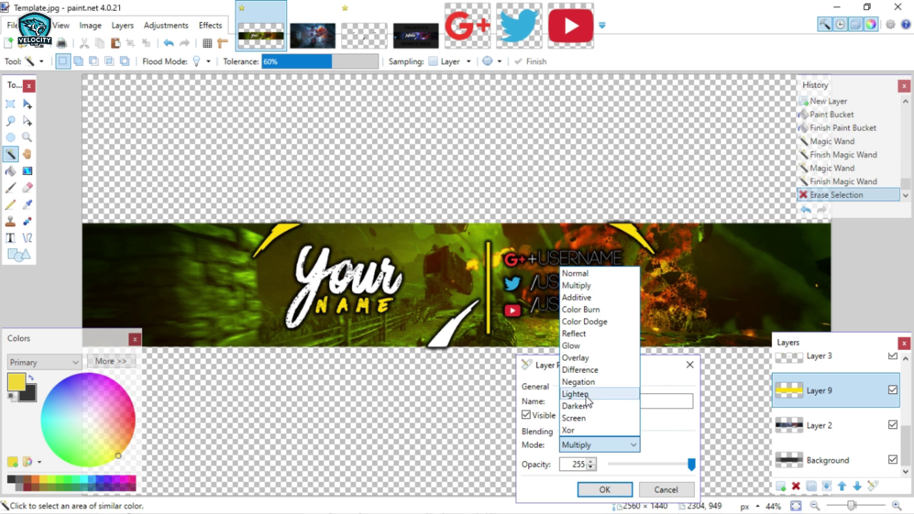
{"action": "left_click", "coordinate": [588, 361]}
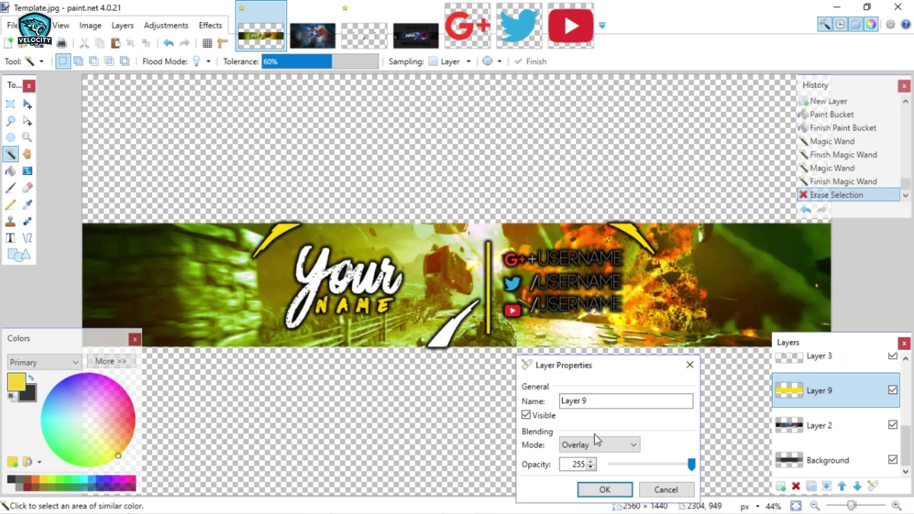
{"action": "left_click", "coordinate": [596, 445]}
{"action": "left_click", "coordinate": [589, 353]}
{"action": "left_click", "coordinate": [595, 445]}
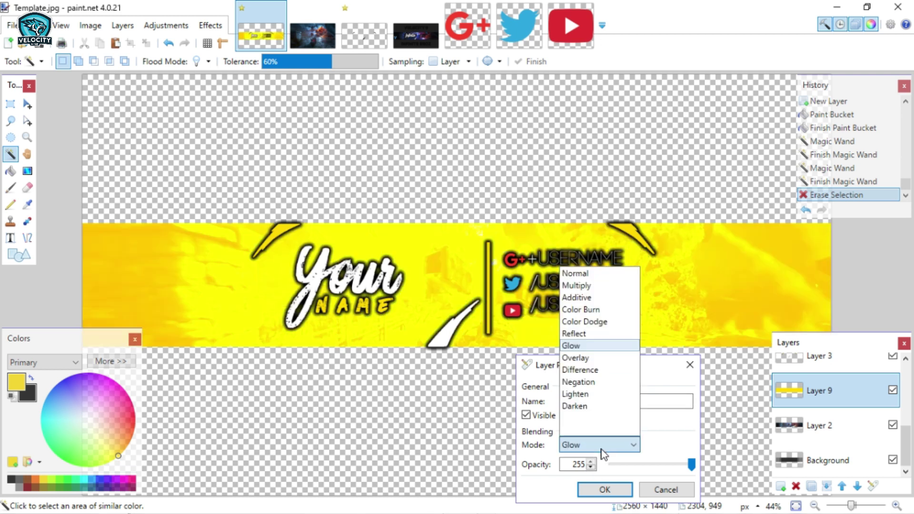
{"action": "left_click", "coordinate": [582, 417]}
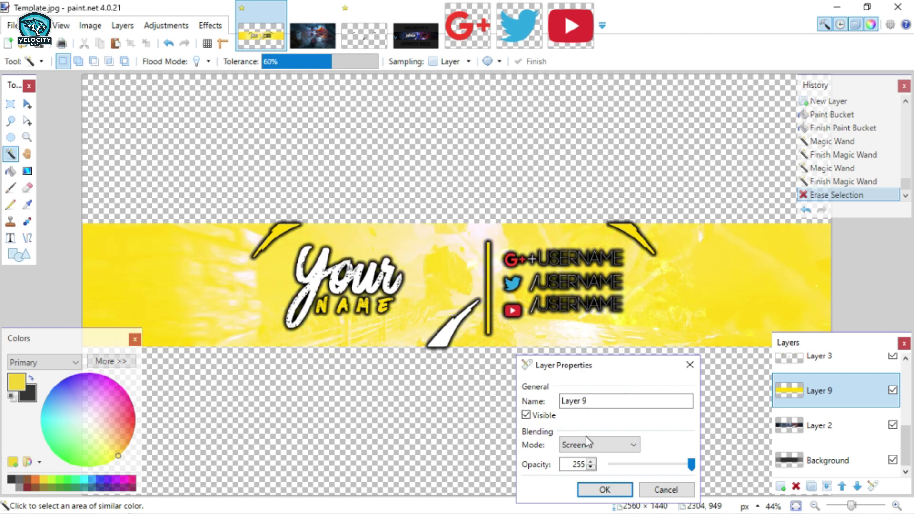
{"action": "left_click", "coordinate": [586, 438]}
{"action": "left_click", "coordinate": [591, 272]}
{"action": "left_click_drag", "start_coordinate": [691, 464], "coordinate": [624, 470]}
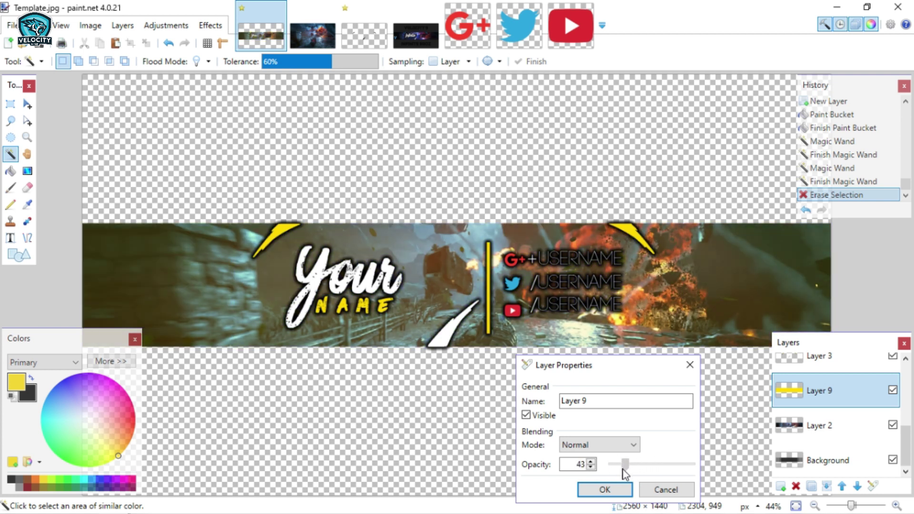
{"action": "left_click", "coordinate": [595, 490]}
Step: Select the username text layer and look through the layer stack down to the Background layer
{"action": "scroll", "coordinate": [851, 425], "scroll_direction": "up", "scroll_amount": 3}
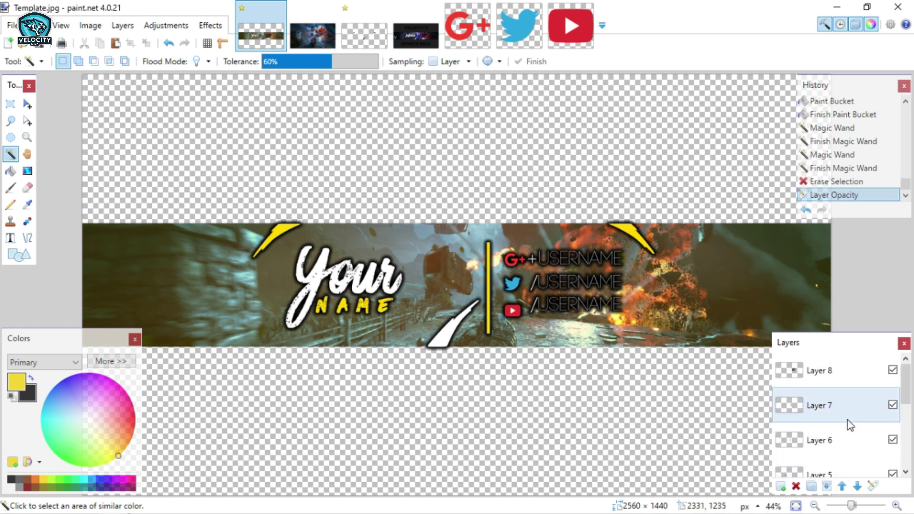
{"action": "scroll", "coordinate": [851, 426], "scroll_direction": "down", "scroll_amount": 2}
{"action": "scroll", "coordinate": [851, 425], "scroll_direction": "up", "scroll_amount": 2}
{"action": "left_click", "coordinate": [838, 373]}
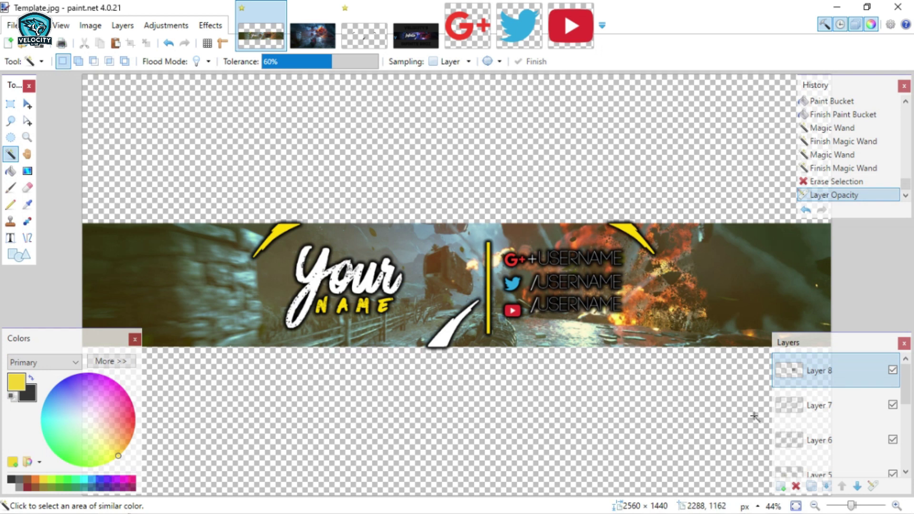
{"action": "scroll", "coordinate": [823, 439], "scroll_direction": "down", "scroll_amount": 3}
{"action": "scroll", "coordinate": [815, 428], "scroll_direction": "up", "scroll_amount": 3}
{"action": "scroll", "coordinate": [825, 425], "scroll_direction": "down", "scroll_amount": 2}
{"action": "scroll", "coordinate": [825, 426], "scroll_direction": "down", "scroll_amount": 2}
{"action": "scroll", "coordinate": [821, 425], "scroll_direction": "up", "scroll_amount": 3}
{"action": "scroll", "coordinate": [813, 443], "scroll_direction": "down", "scroll_amount": 3}
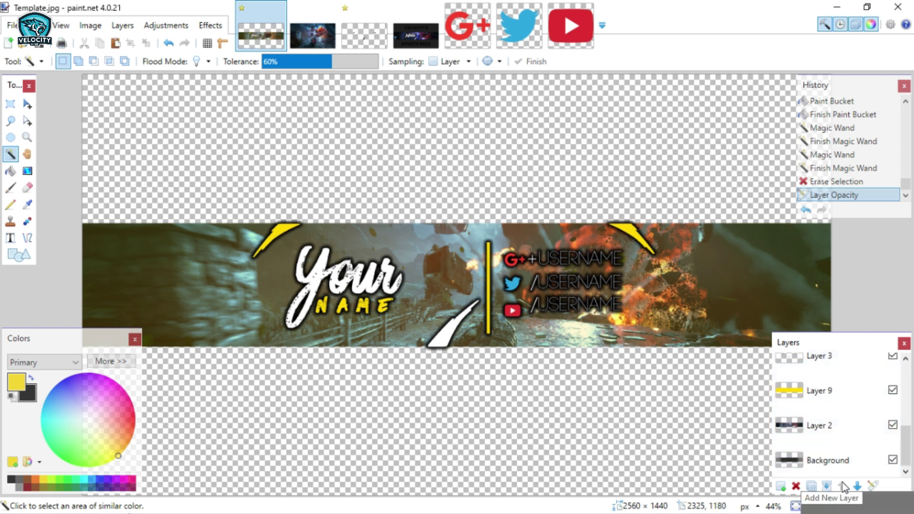
Step: Merge Layer 2, the yellow Layer 9 and Layer 3 down into the Background layer one after another
{"action": "left_click", "coordinate": [830, 436]}
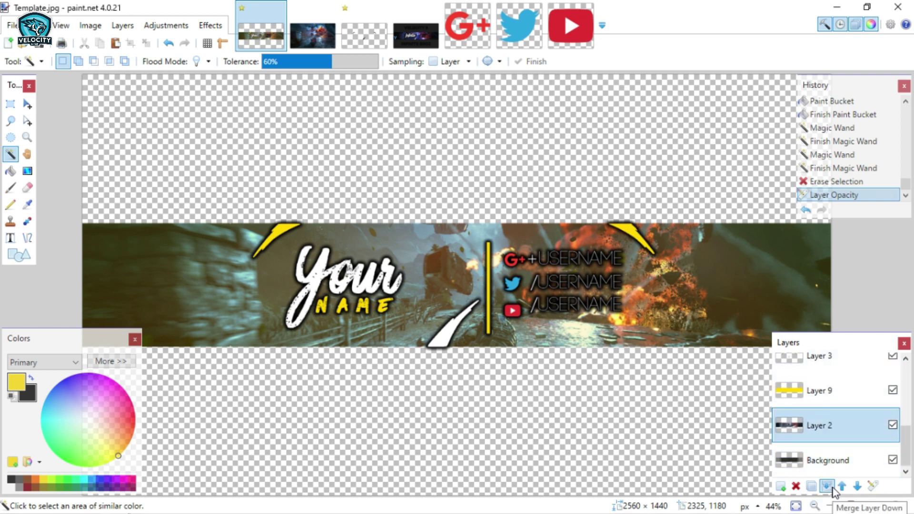
{"action": "left_click", "coordinate": [827, 486]}
{"action": "scroll", "coordinate": [824, 452], "scroll_direction": "up", "scroll_amount": 1}
{"action": "left_click", "coordinate": [824, 428]}
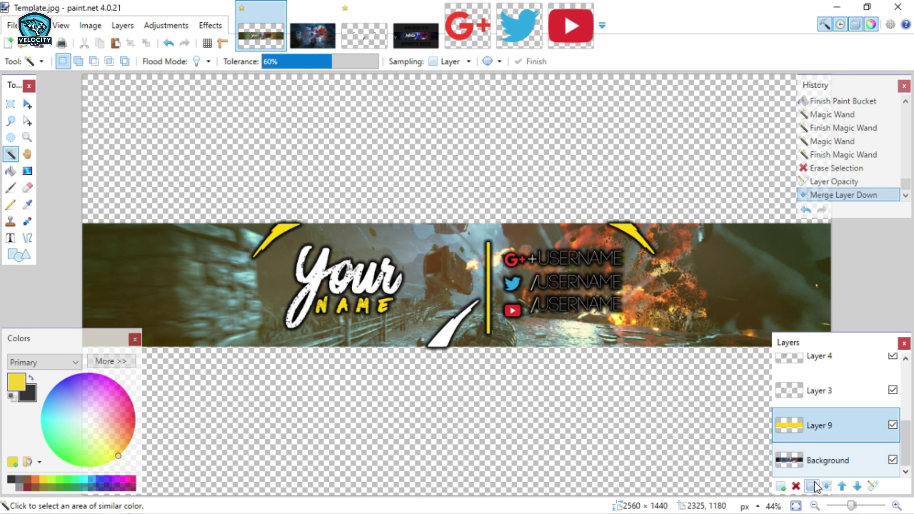
{"action": "left_click", "coordinate": [828, 486]}
{"action": "left_click", "coordinate": [828, 440]}
{"action": "left_click", "coordinate": [827, 486]}
Step: Merge Layer 4 and Layer 5 down into the Background layer
{"action": "scroll", "coordinate": [818, 419], "scroll_direction": "up", "scroll_amount": 1}
{"action": "left_click", "coordinate": [818, 405]}
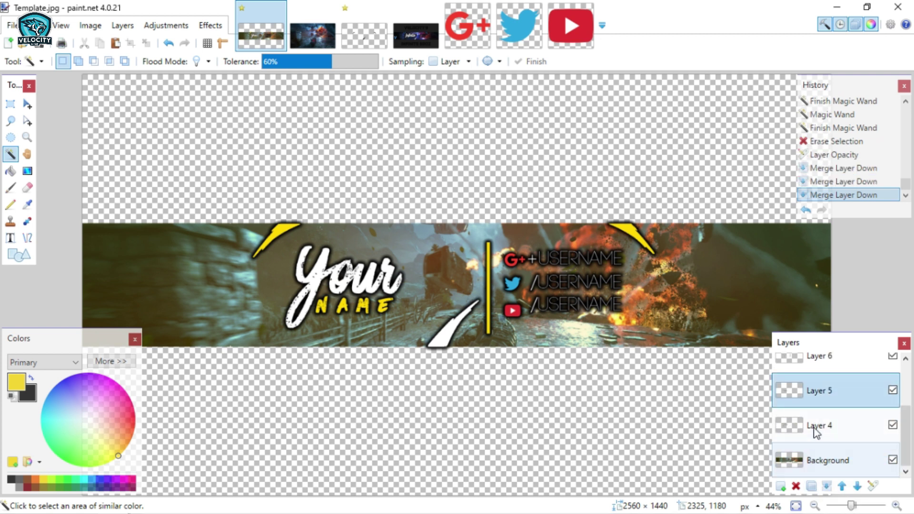
{"action": "left_click", "coordinate": [818, 431]}
{"action": "left_click", "coordinate": [828, 486]}
{"action": "left_click", "coordinate": [821, 425]}
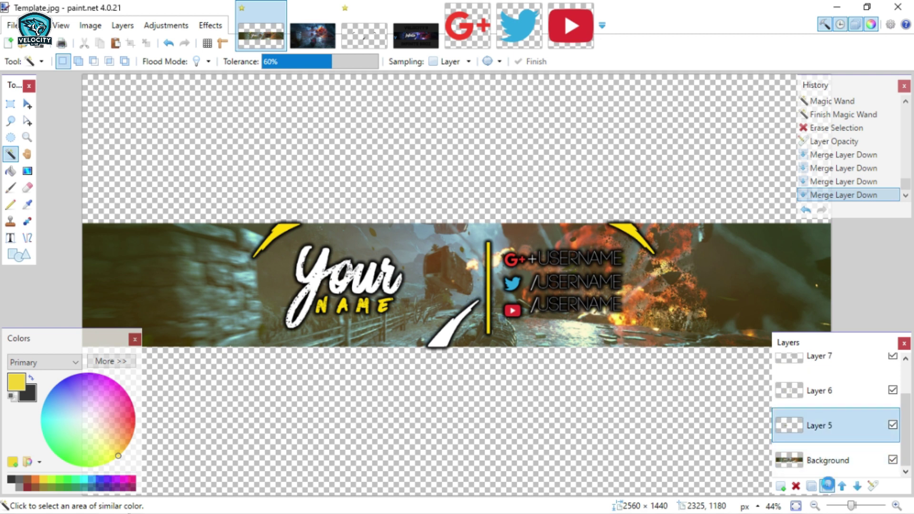
{"action": "left_click", "coordinate": [827, 486]}
Step: Merge the remaining Layers 6, 7 and 8 down so only the Background layer is left
{"action": "left_click", "coordinate": [818, 424]}
{"action": "left_click", "coordinate": [828, 486]}
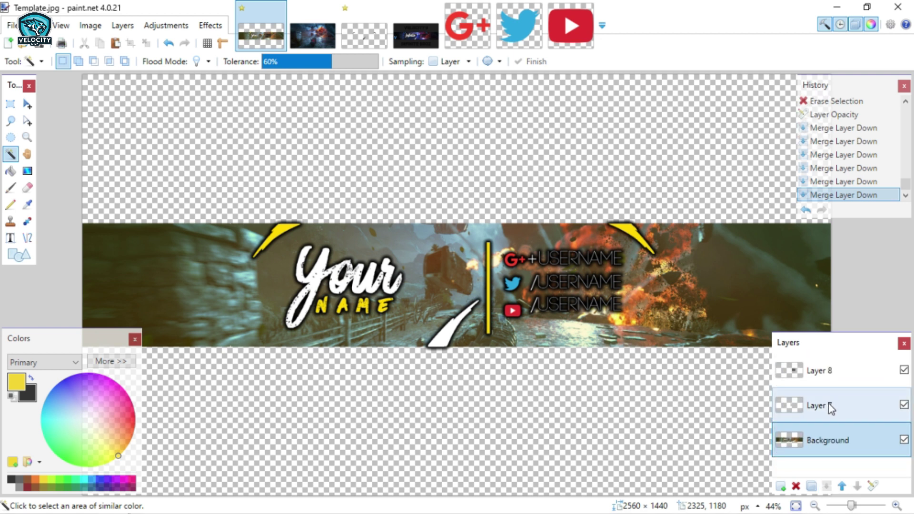
{"action": "left_click", "coordinate": [829, 405]}
{"action": "left_click", "coordinate": [828, 486]}
{"action": "left_click", "coordinate": [828, 375]}
{"action": "left_click", "coordinate": [830, 482]}
Step: Add a new empty layer above the merged Background layer
{"action": "left_click", "coordinate": [781, 486]}
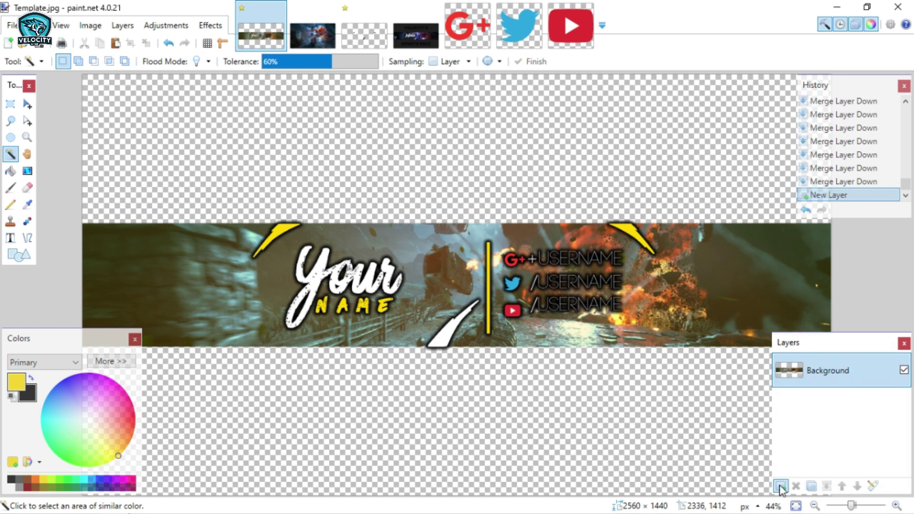
{"action": "left_click", "coordinate": [11, 238]}
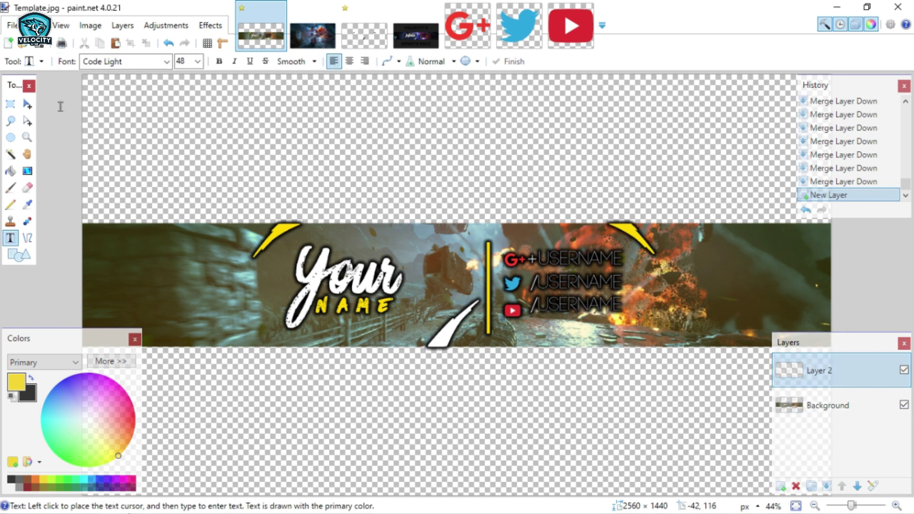
{"action": "left_click", "coordinate": [27, 104]}
Step: Apply a black Drop Shadow twice to the Background layer with offsets 0, widening radius 10 and blur radius 10
{"action": "left_click", "coordinate": [824, 409]}
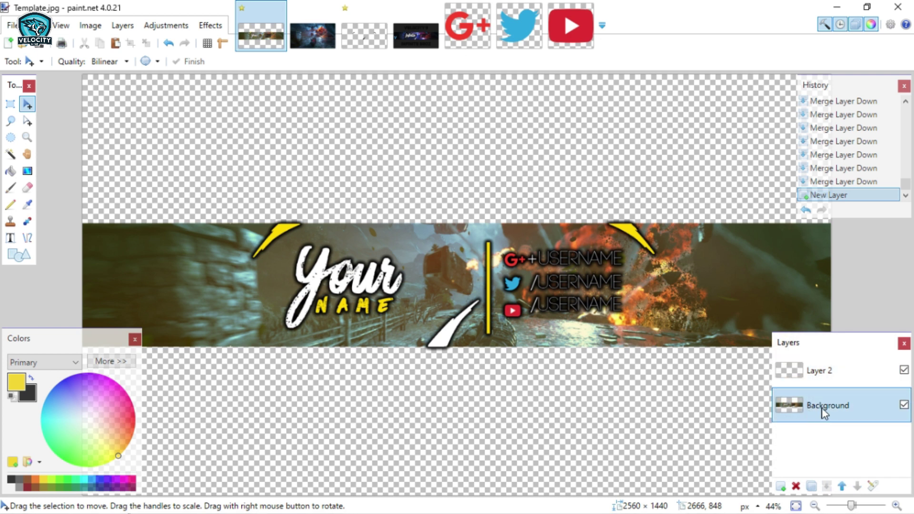
{"action": "left_click", "coordinate": [210, 25]}
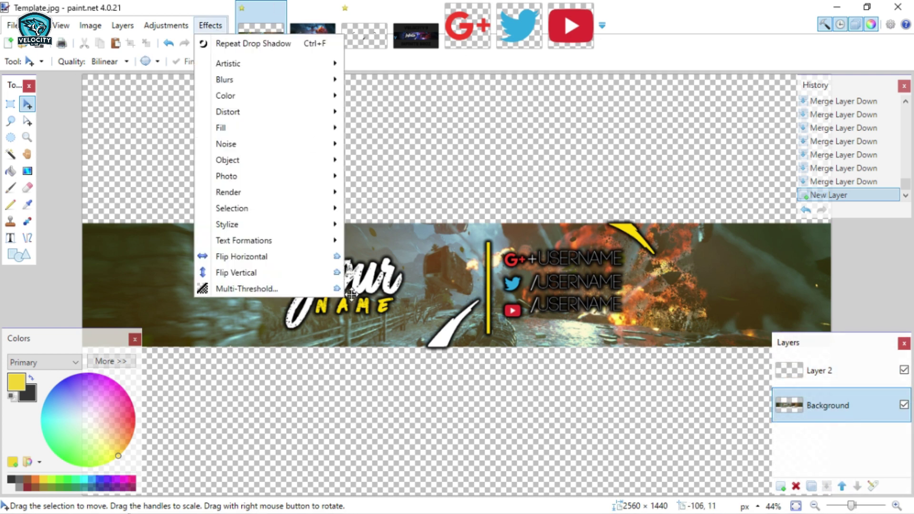
{"action": "left_click", "coordinate": [378, 228]}
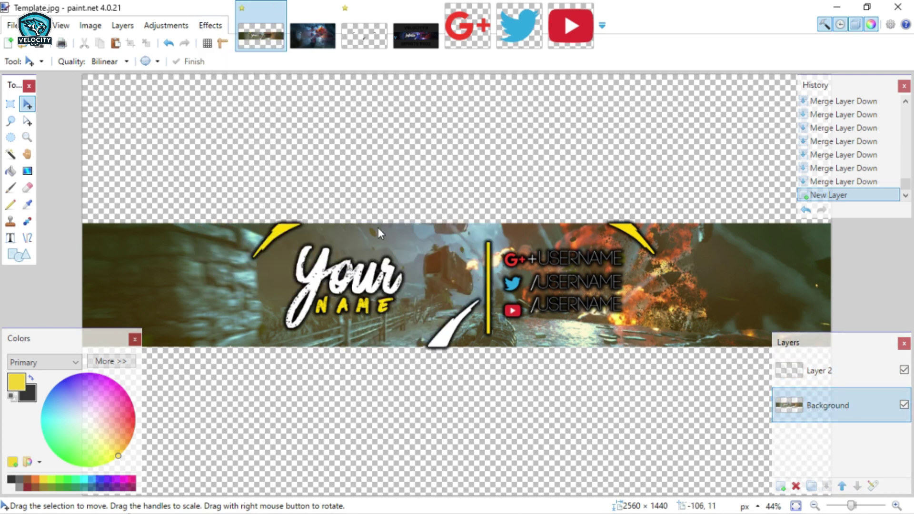
{"action": "left_click", "coordinate": [484, 219]}
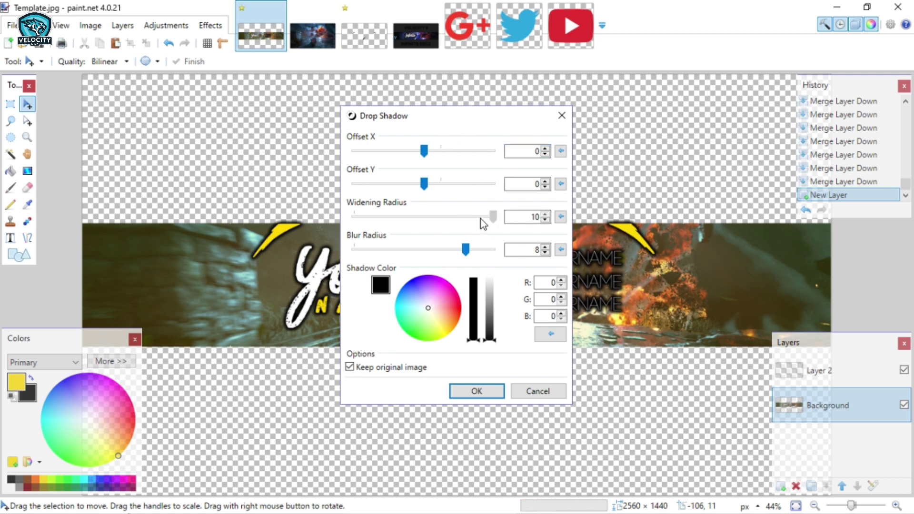
{"action": "left_click", "coordinate": [484, 249]}
{"action": "left_click_drag", "start_coordinate": [467, 112], "coordinate": [336, 101]}
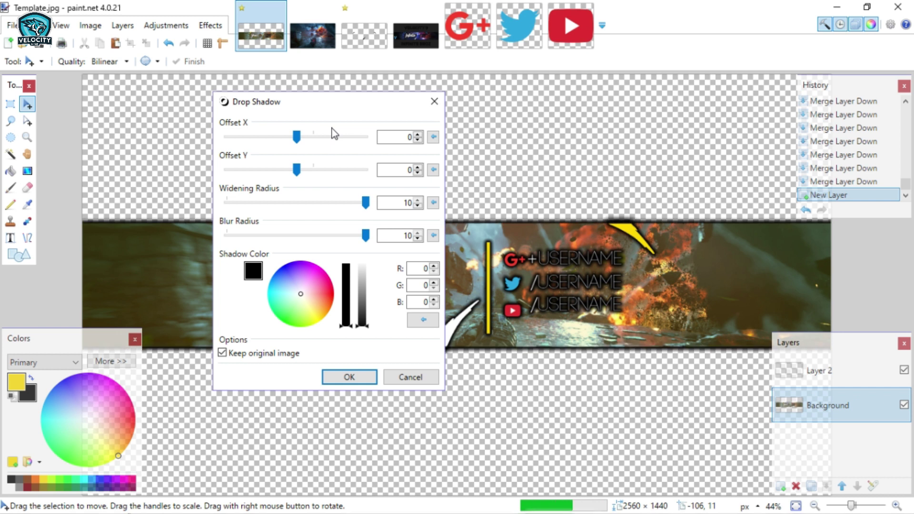
{"action": "left_click", "coordinate": [358, 378]}
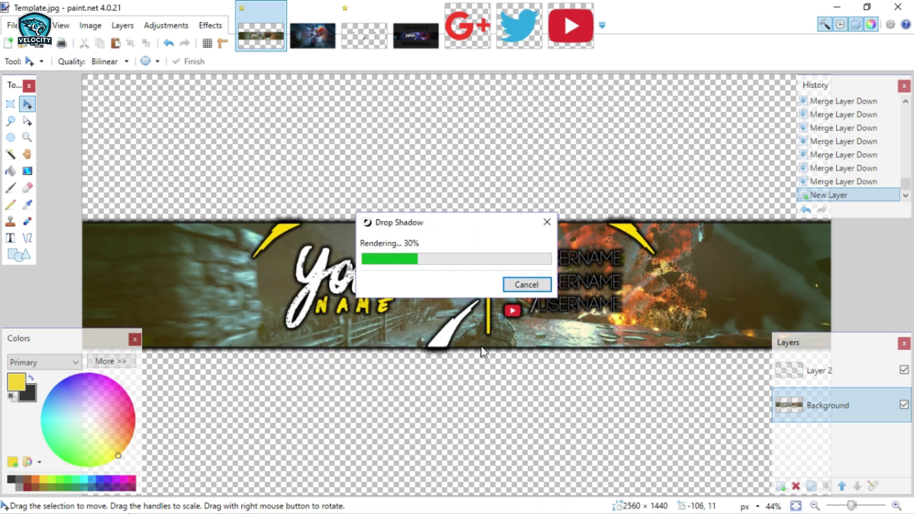
{"action": "key", "text": "ctrl+f"}
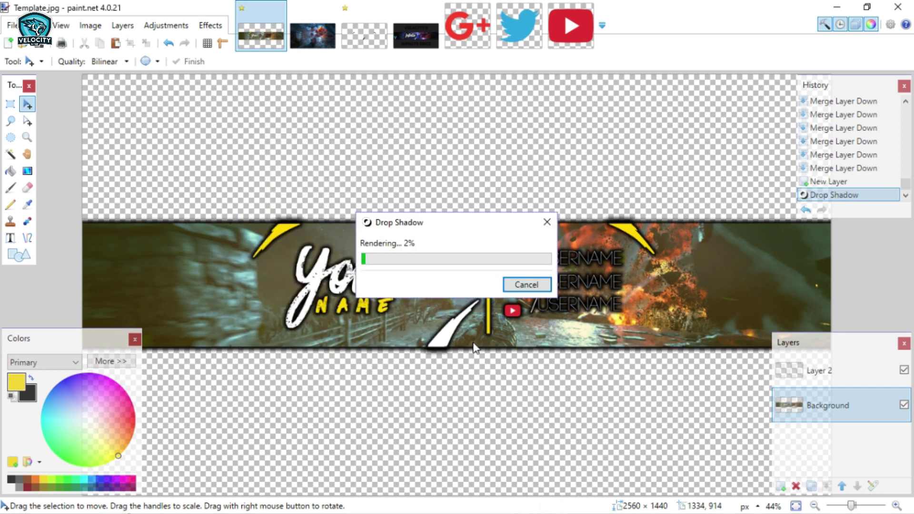
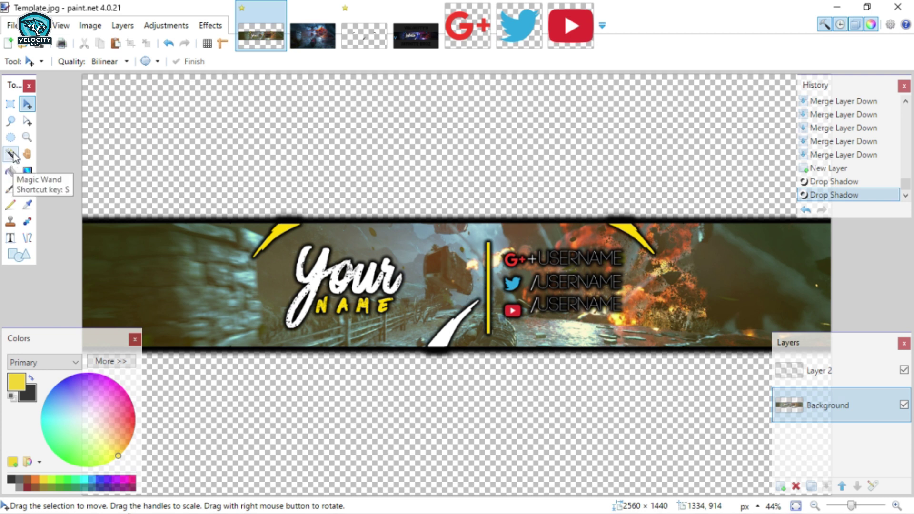
Step: Apply the Vignette effect to the Background layer with radius 0.59 and density 1.00
{"action": "left_click", "coordinate": [852, 368]}
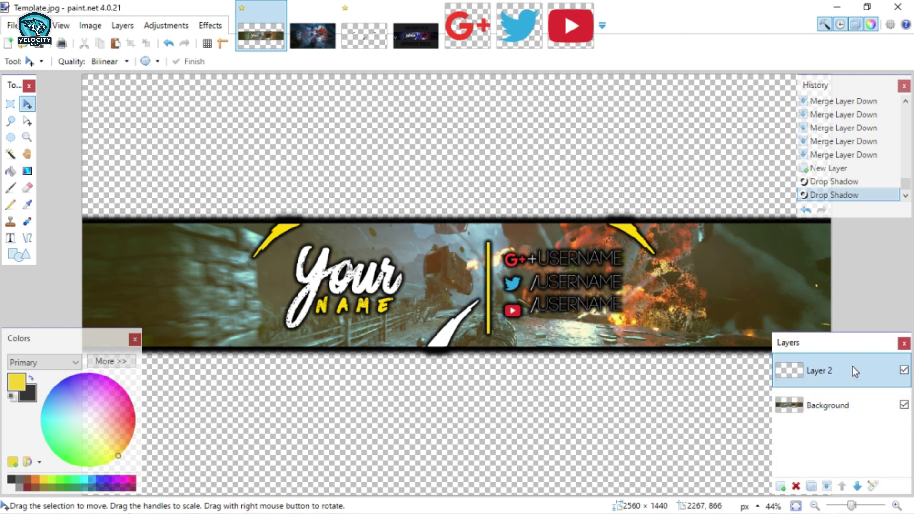
{"action": "left_click", "coordinate": [819, 400]}
{"action": "left_click", "coordinate": [210, 26]}
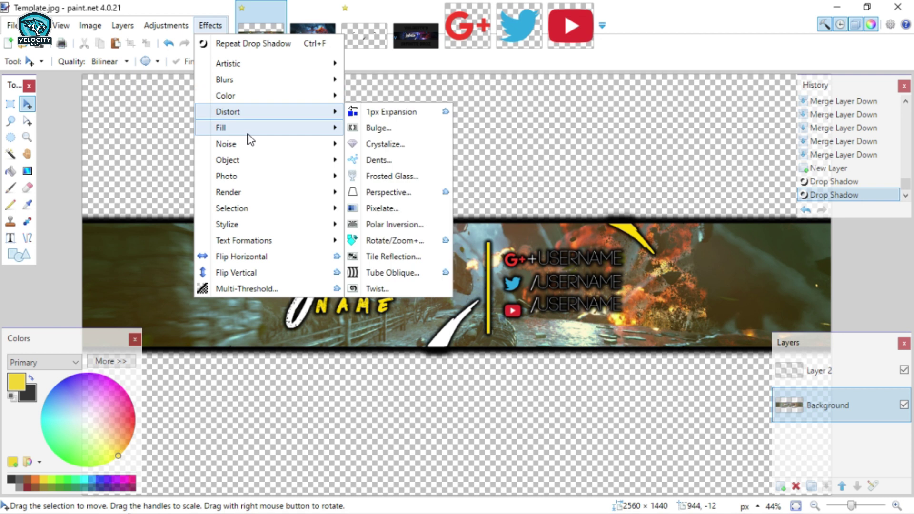
{"action": "mouse_move", "coordinate": [245, 177]}
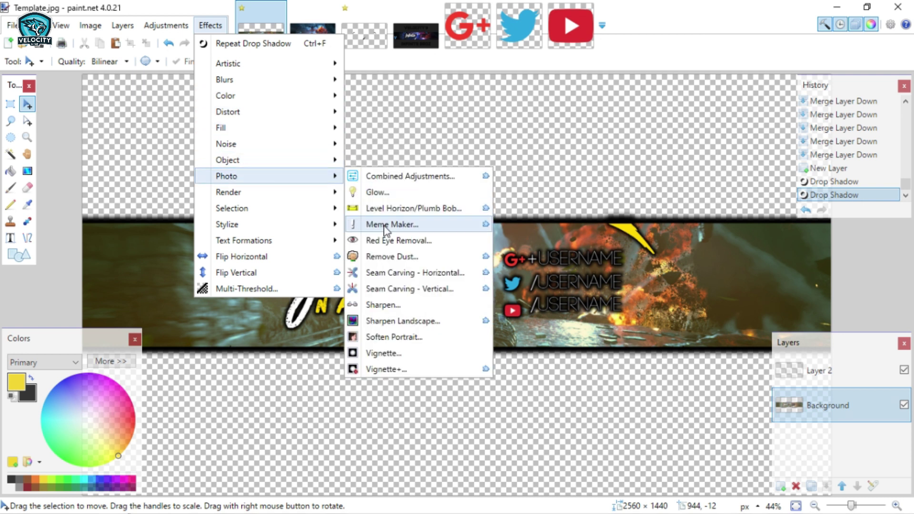
{"action": "left_click", "coordinate": [439, 353]}
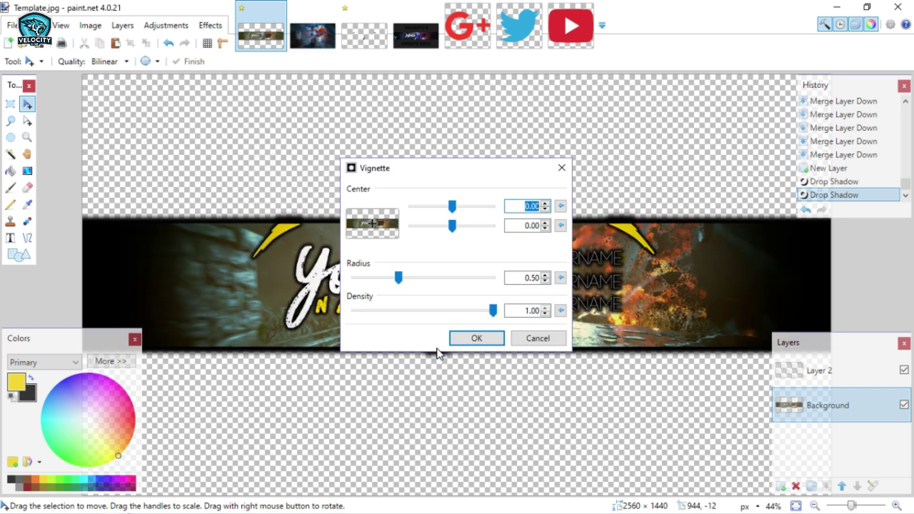
{"action": "left_click_drag", "start_coordinate": [505, 166], "coordinate": [507, 353]}
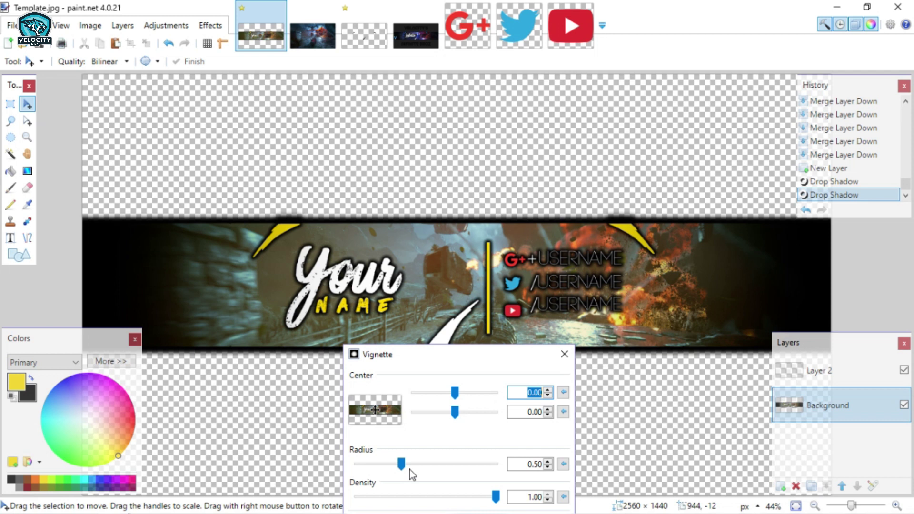
{"action": "mouse_move", "coordinate": [405, 460]}
{"action": "left_mouse_down"}
{"action": "mouse_move", "coordinate": [398, 457]}
{"action": "mouse_move", "coordinate": [410, 468]}
{"action": "left_mouse_up"}
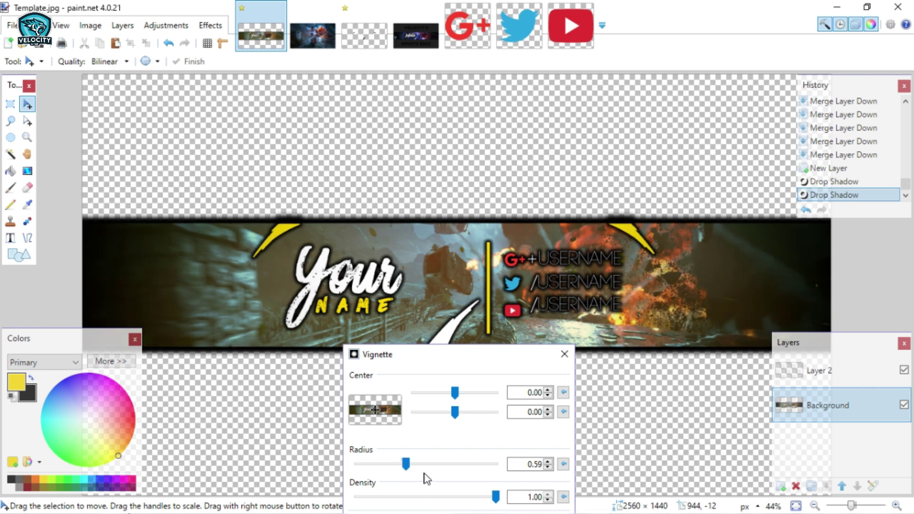
{"action": "left_click_drag", "start_coordinate": [456, 358], "coordinate": [458, 246]}
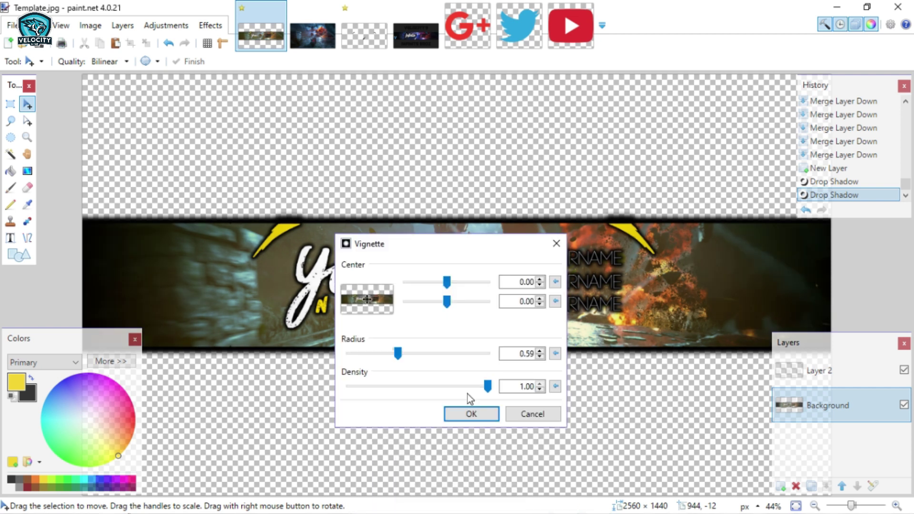
{"action": "left_click", "coordinate": [471, 414]}
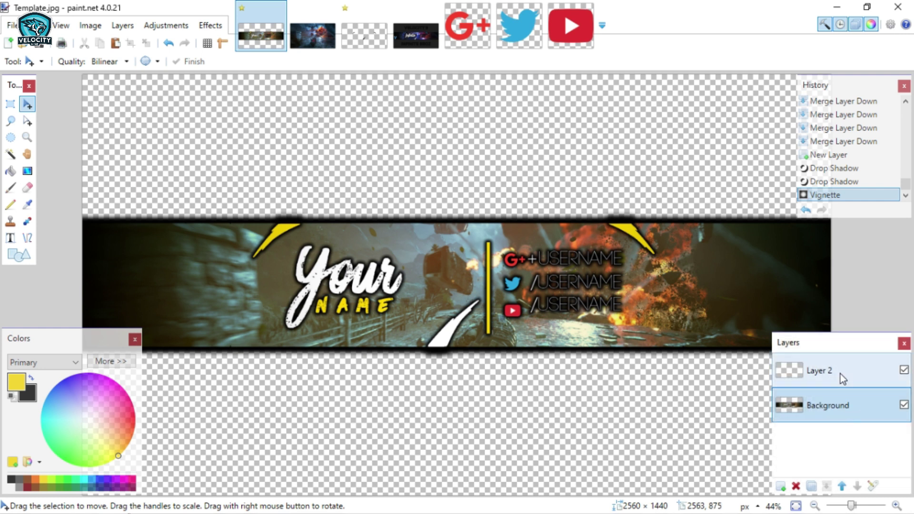
Step: Move Layer 2 below the Background layer and fill it with dark grey using the Paint Bucket
{"action": "left_click_drag", "start_coordinate": [842, 373], "coordinate": [820, 418]}
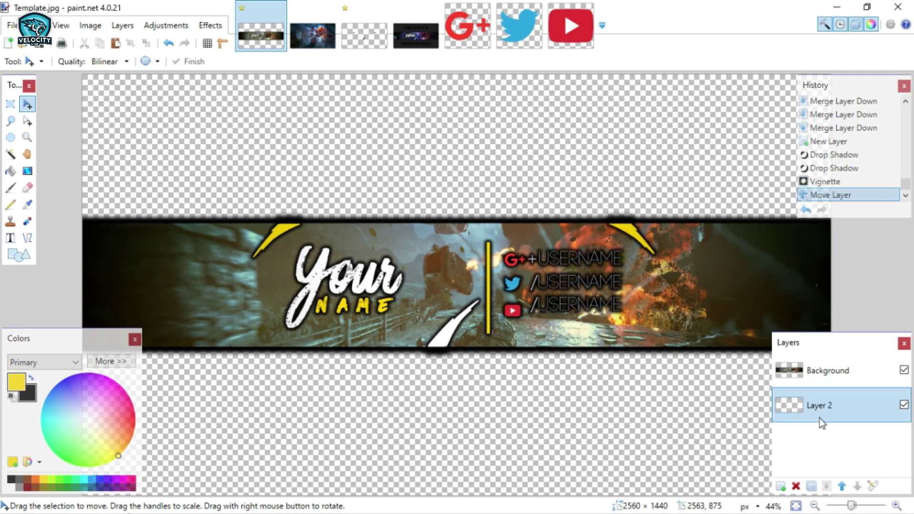
{"action": "left_click", "coordinate": [11, 170]}
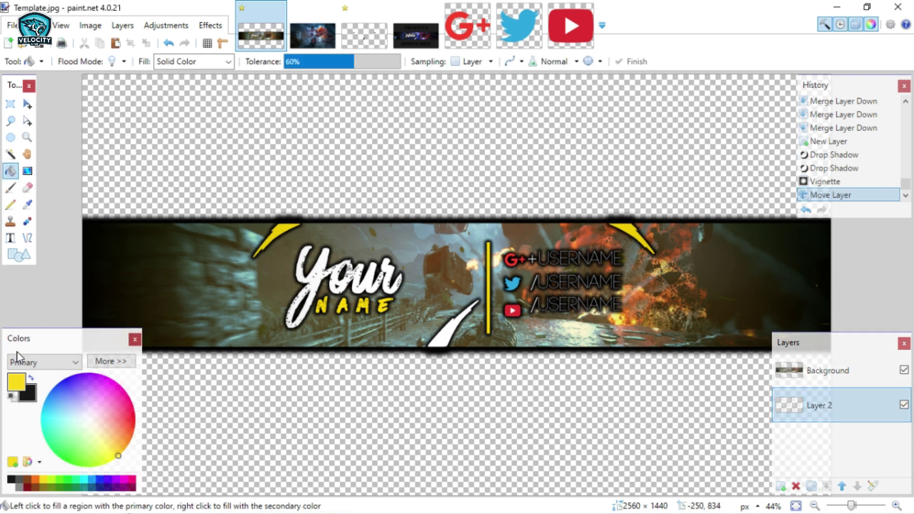
{"action": "left_click", "coordinate": [19, 480]}
{"action": "left_click", "coordinate": [171, 443]}
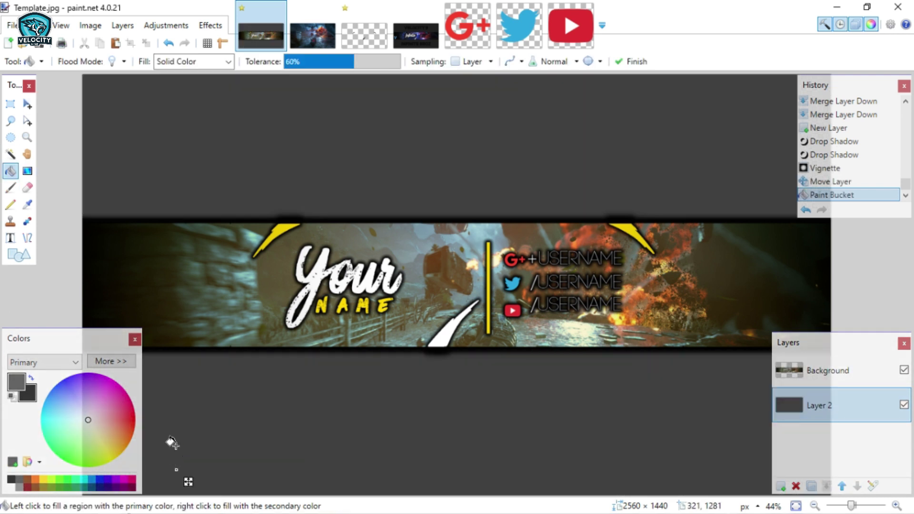
Step: Darken the grey fill to near-black by lowering its HSV value to about 12, and finish the fill
{"action": "left_click", "coordinate": [110, 361]}
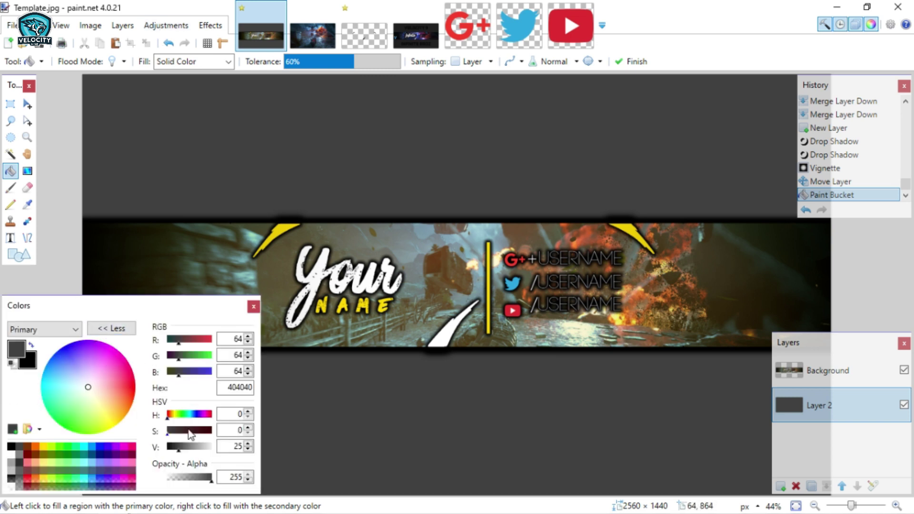
{"action": "left_click_drag", "start_coordinate": [176, 452], "coordinate": [173, 452]}
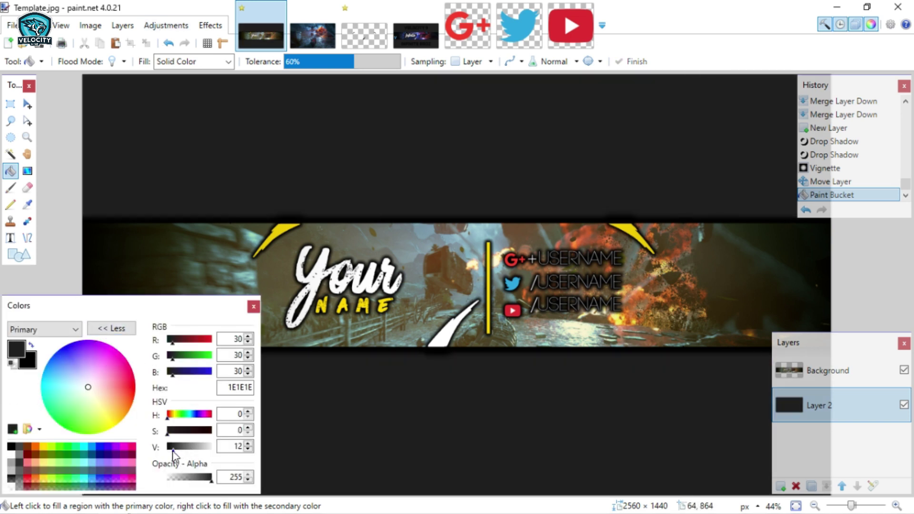
{"action": "left_click", "coordinate": [112, 328]}
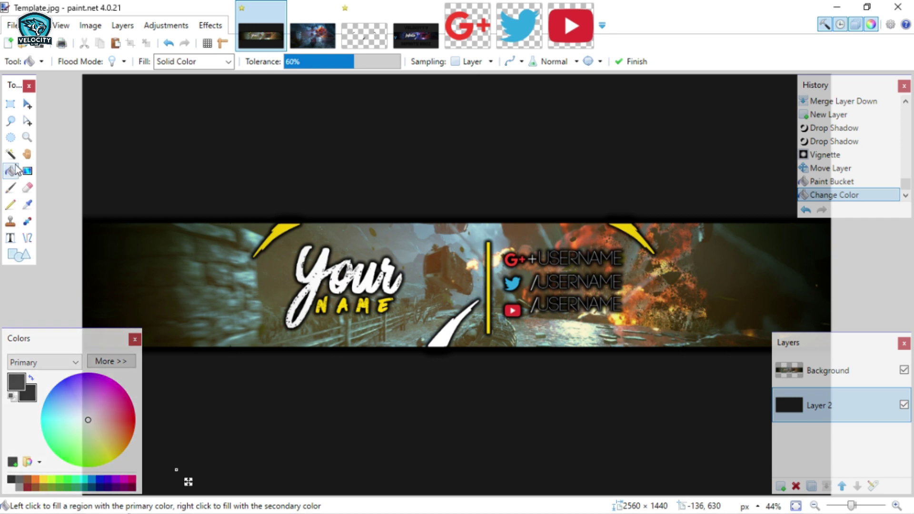
{"action": "key", "text": "Return"}
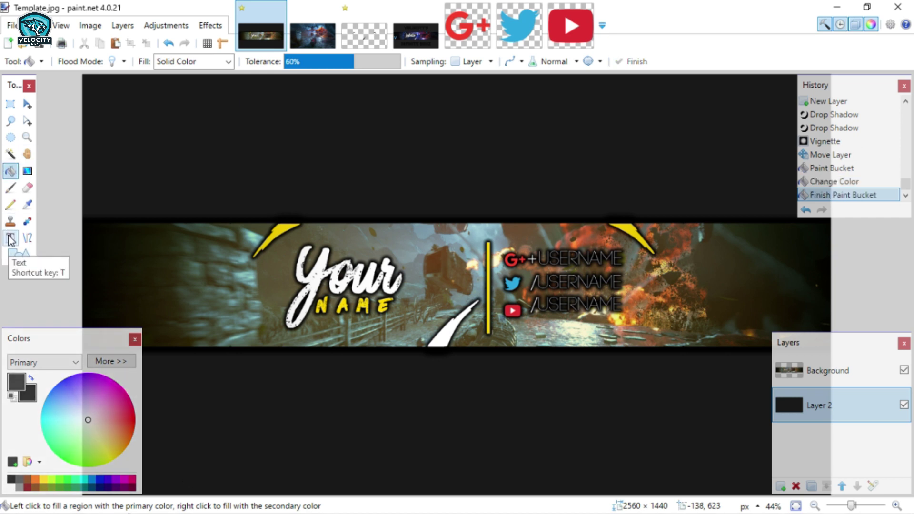
Step: Add a new layer directly above the Background layer
{"action": "left_click", "coordinate": [819, 375]}
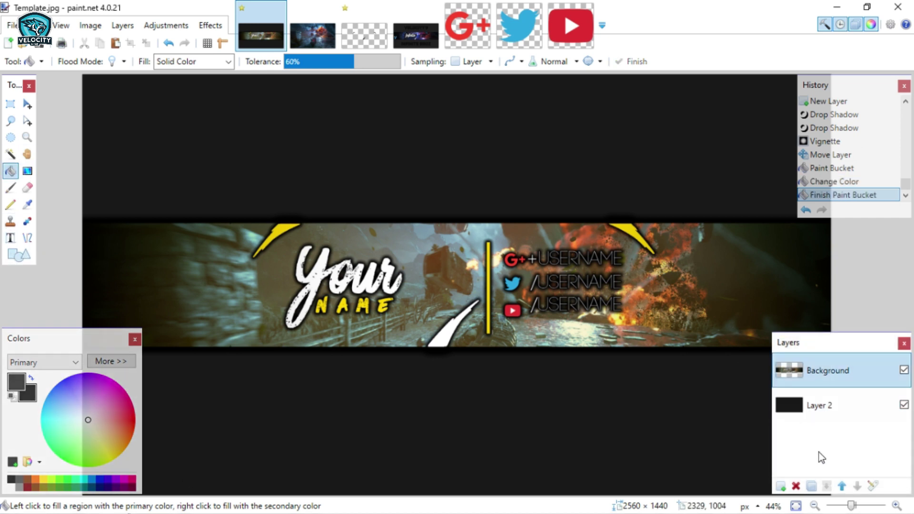
{"action": "left_click", "coordinate": [783, 486]}
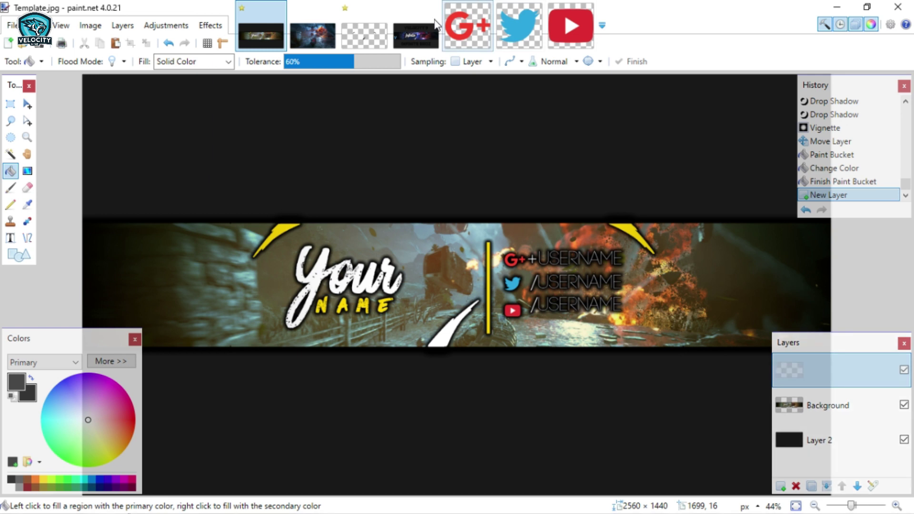
Step: View the example Banner.png, outline its V logo with a rectangular selection of about 285 × 345 px, and deselect it
{"action": "left_click", "coordinate": [416, 33]}
{"action": "left_click", "coordinate": [10, 103]}
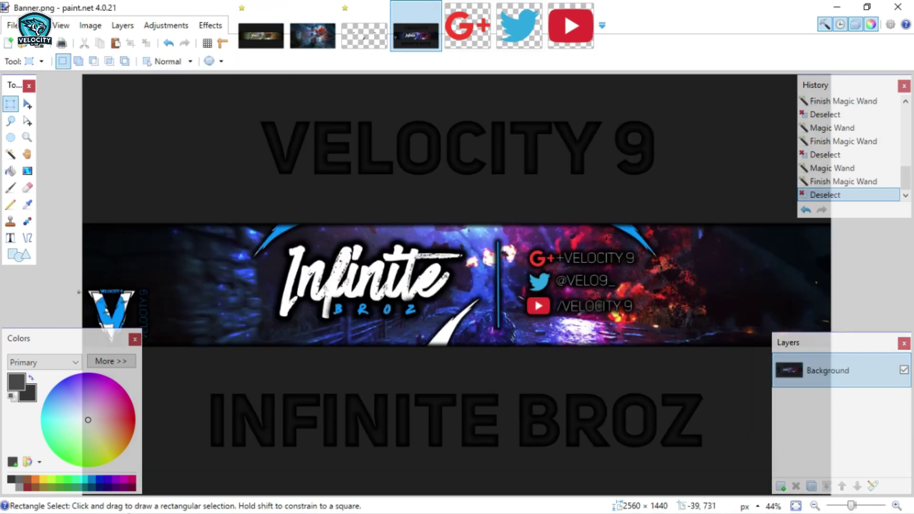
{"action": "left_click_drag", "start_coordinate": [82, 270], "coordinate": [166, 371]}
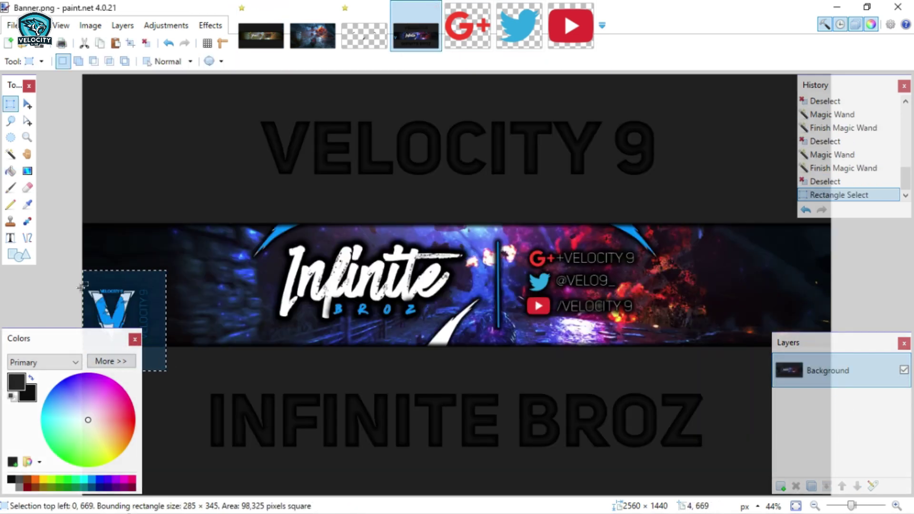
{"action": "left_click", "coordinate": [189, 359]}
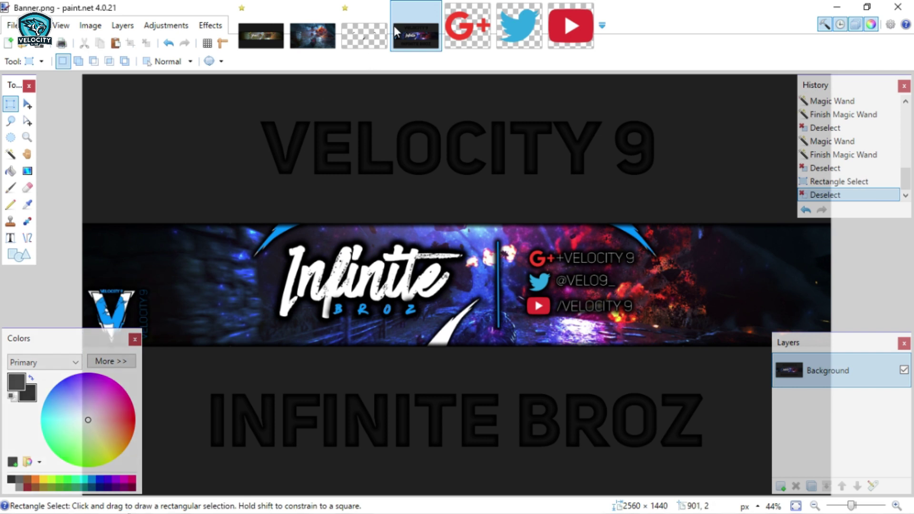
Step: Open the Avatar image from the V9 folder on the Desktop and close it again
{"action": "left_click", "coordinate": [256, 41]}
{"action": "left_click", "coordinate": [12, 25]}
{"action": "left_click", "coordinate": [24, 62]}
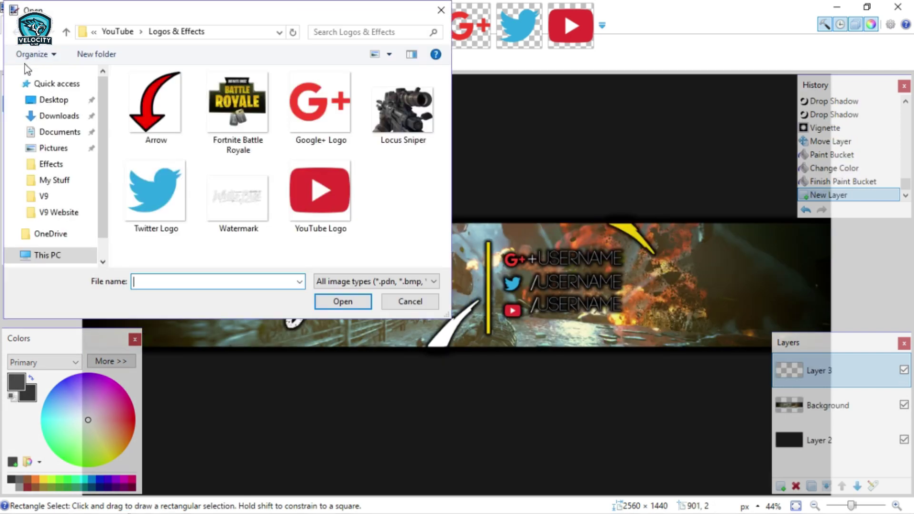
{"action": "left_click", "coordinate": [52, 100]}
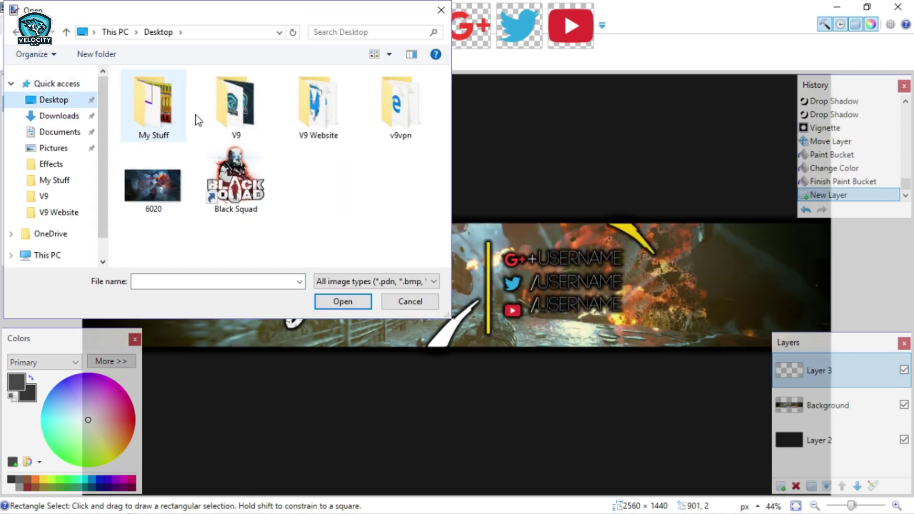
{"action": "double_click", "coordinate": [254, 128]}
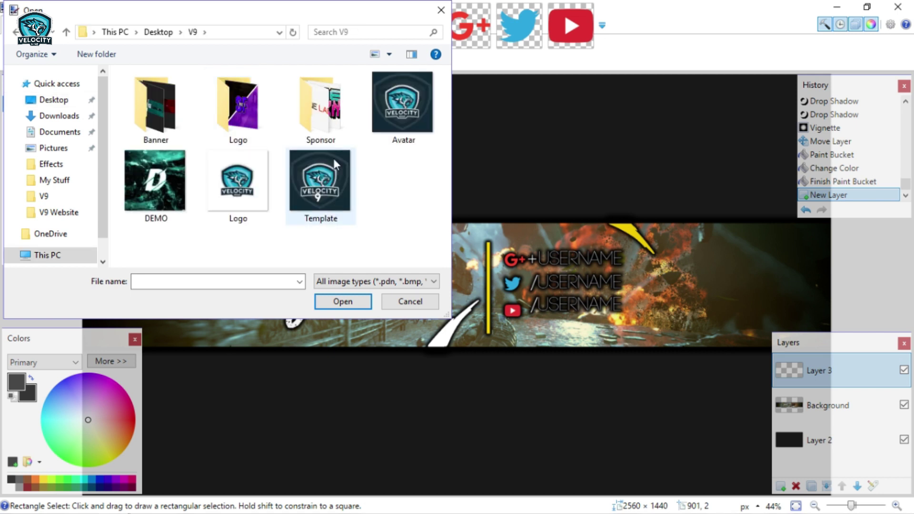
{"action": "left_click", "coordinate": [392, 98]}
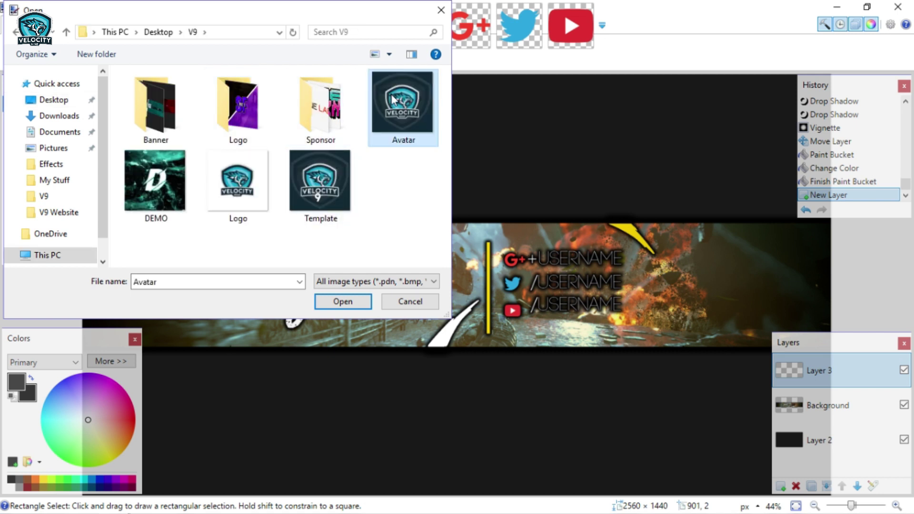
{"action": "double_click", "coordinate": [394, 99]}
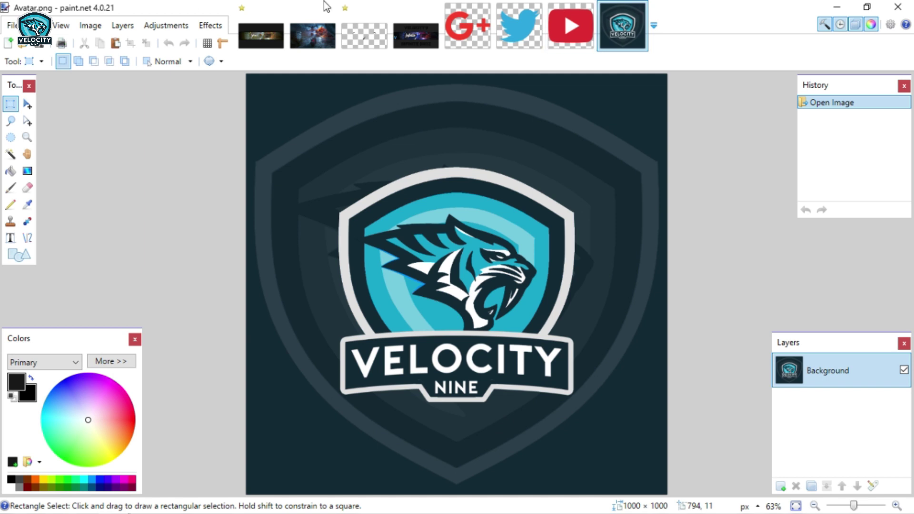
{"action": "left_click", "coordinate": [571, 26]}
Step: Open the Logo image from the V9 folder, copy the entire image, and return to the banner template
{"action": "left_click", "coordinate": [12, 24]}
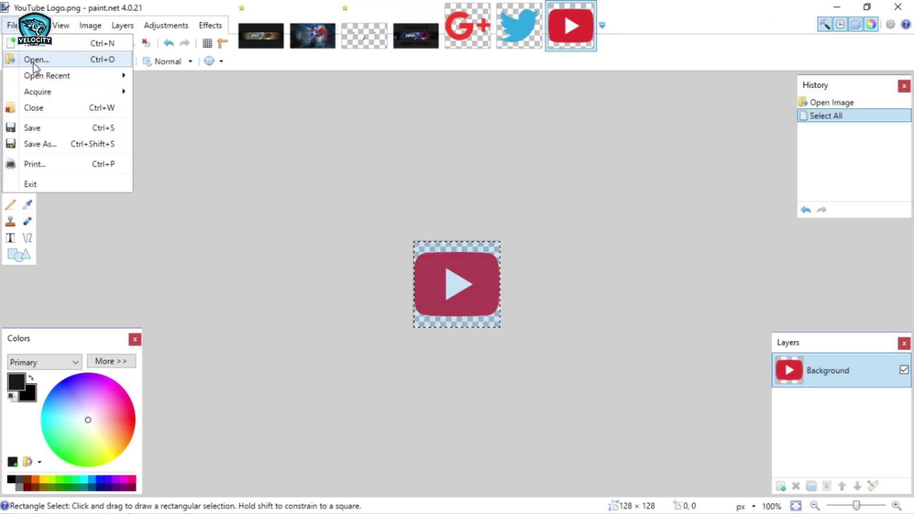
{"action": "left_click", "coordinate": [35, 61]}
{"action": "double_click", "coordinate": [239, 187]}
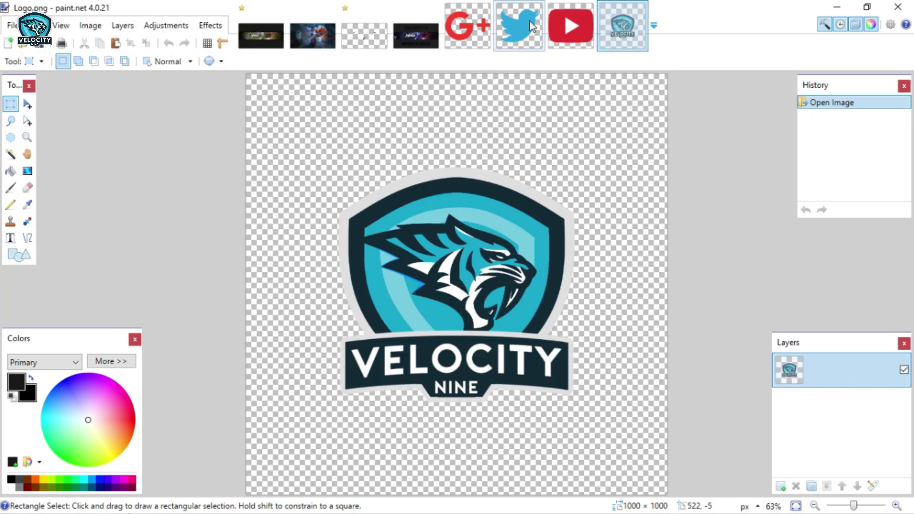
{"action": "key", "text": "ctrl+a"}
{"action": "left_click", "coordinate": [284, 30]}
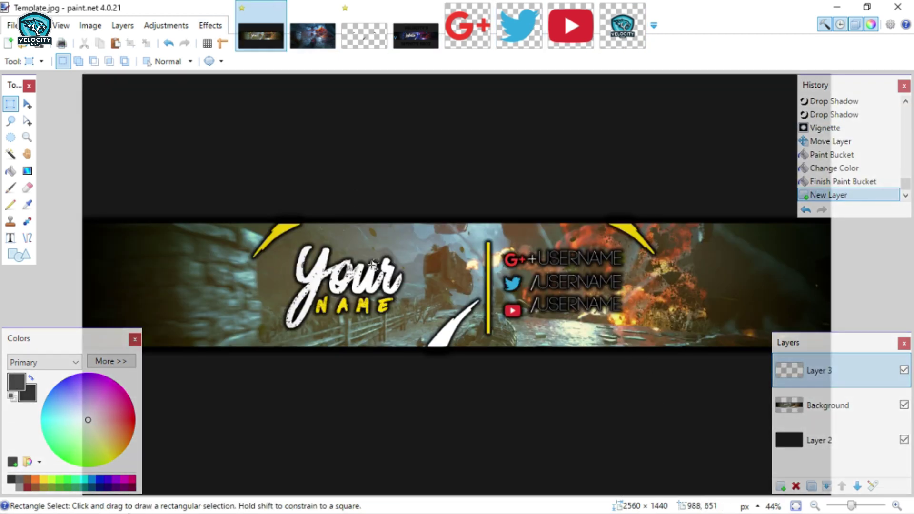
Step: Paste the logo on Layer 3, shrink it to about 218 px wide at the banner strip's lower-left corner, and erase it
{"action": "key", "text": "ctrl+v"}
{"action": "left_click_drag", "start_coordinate": [373, 75], "coordinate": [153, 303]}
{"action": "left_click_drag", "start_coordinate": [47, 339], "coordinate": [213, 406]}
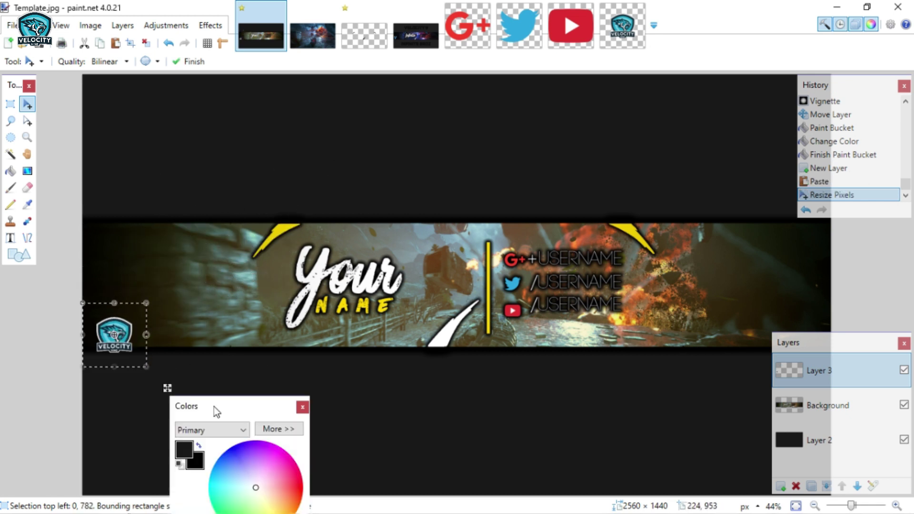
{"action": "left_click_drag", "start_coordinate": [164, 385], "coordinate": [166, 373]}
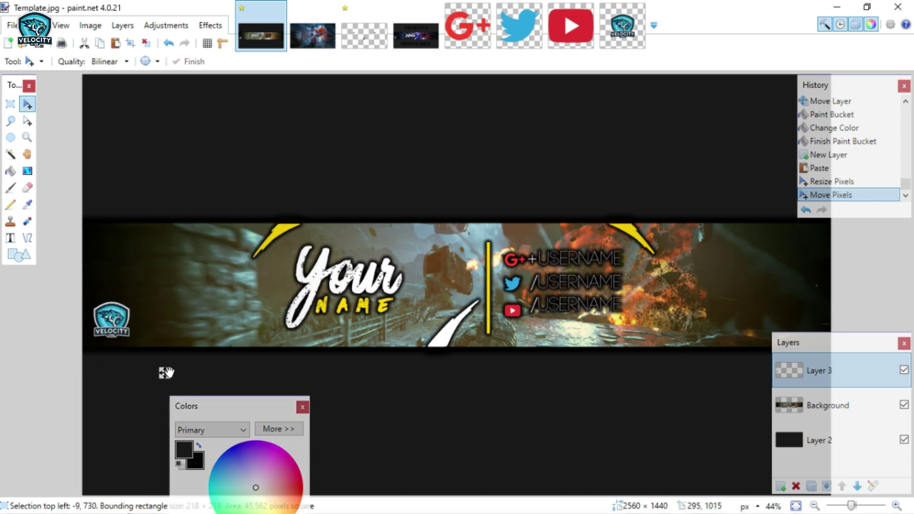
{"action": "key", "text": "Delete"}
Step: Add the text YN in Code Light at size 108 on Layer 3, near the left end of the banner strip
{"action": "left_click", "coordinate": [10, 237]}
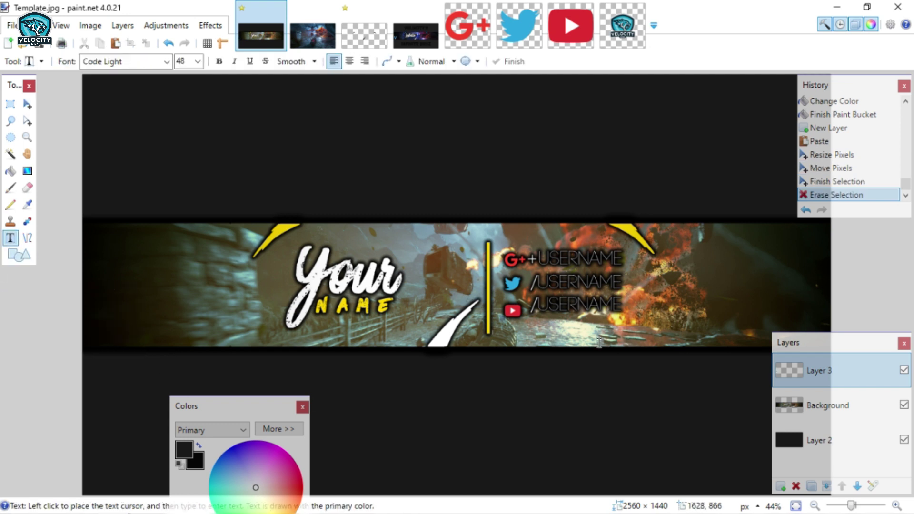
{"action": "left_click", "coordinate": [214, 330]}
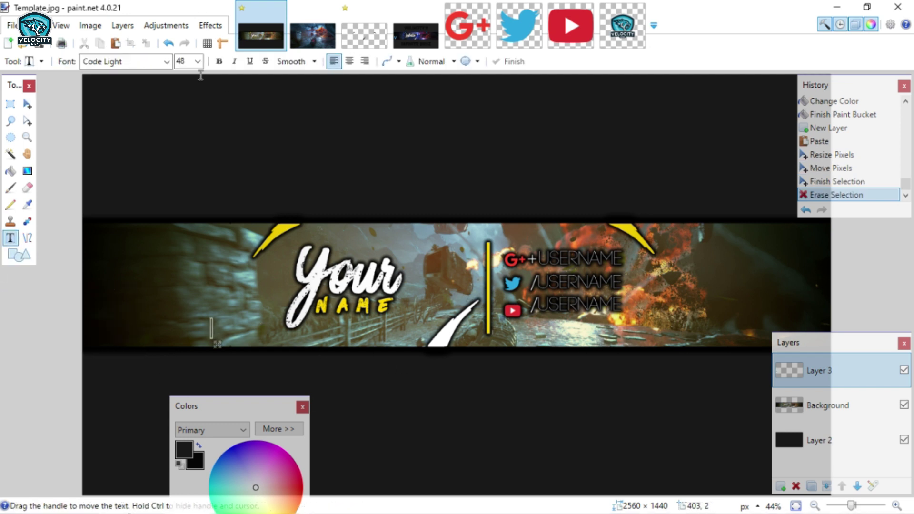
{"action": "left_click", "coordinate": [197, 61]}
{"action": "left_click", "coordinate": [189, 266]}
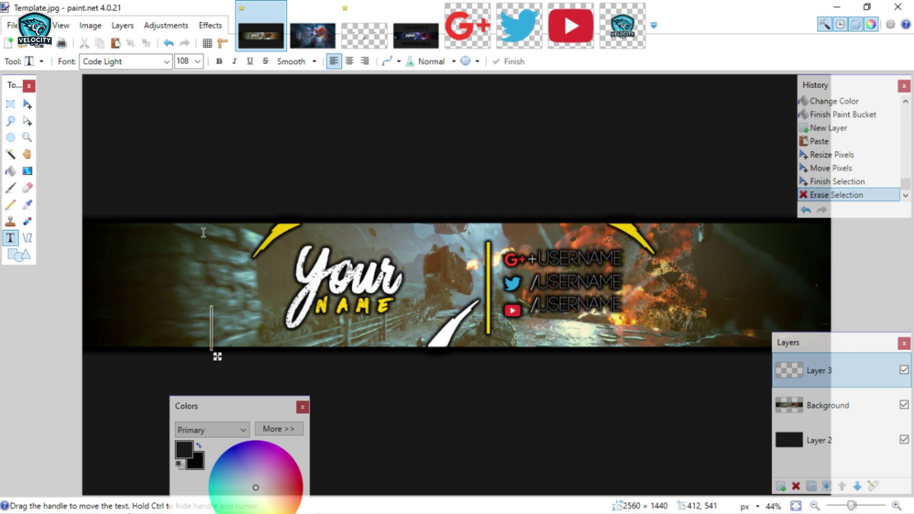
{"action": "type", "text": "N"}
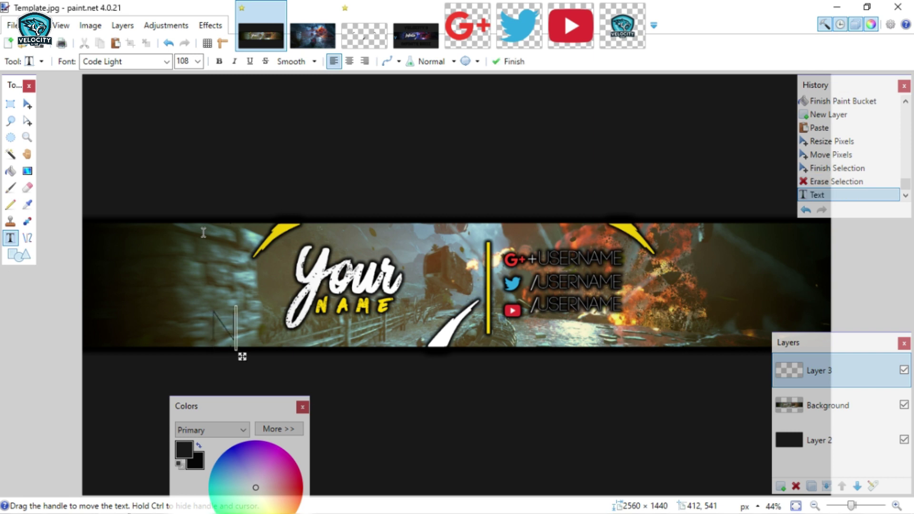
{"action": "key", "text": "BackSpace"}
{"action": "type", "text": "YN"}
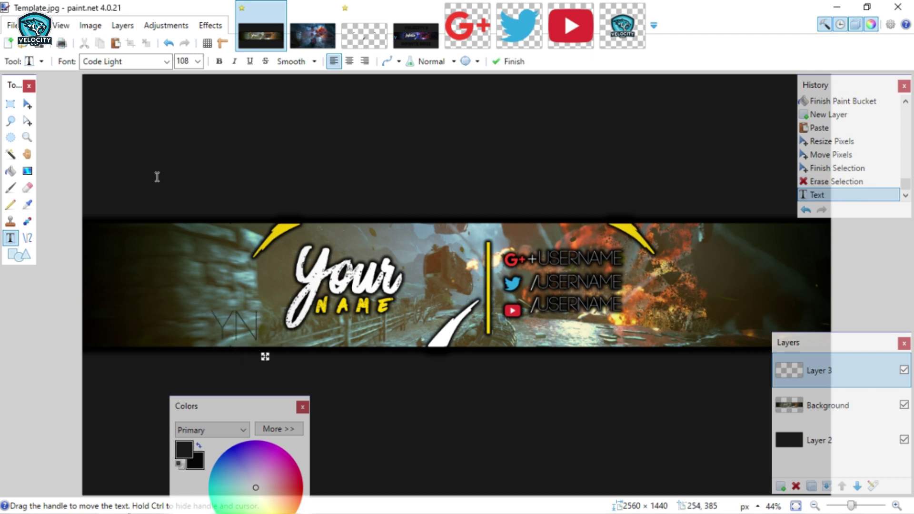
Step: Try Death Hector for the YN text, move the text up and left, and change its font to Facon
{"action": "left_click", "coordinate": [168, 61]}
{"action": "left_click", "coordinate": [243, 220]}
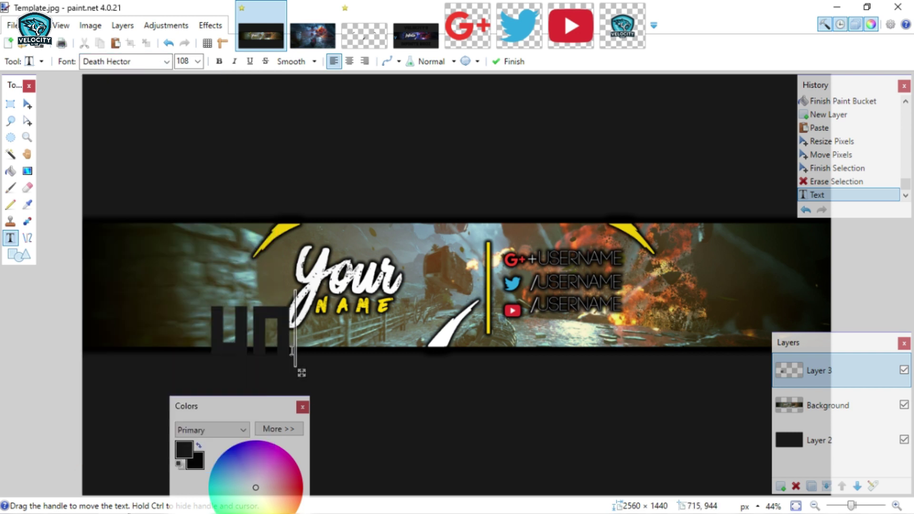
{"action": "left_click_drag", "start_coordinate": [304, 374], "coordinate": [263, 297]}
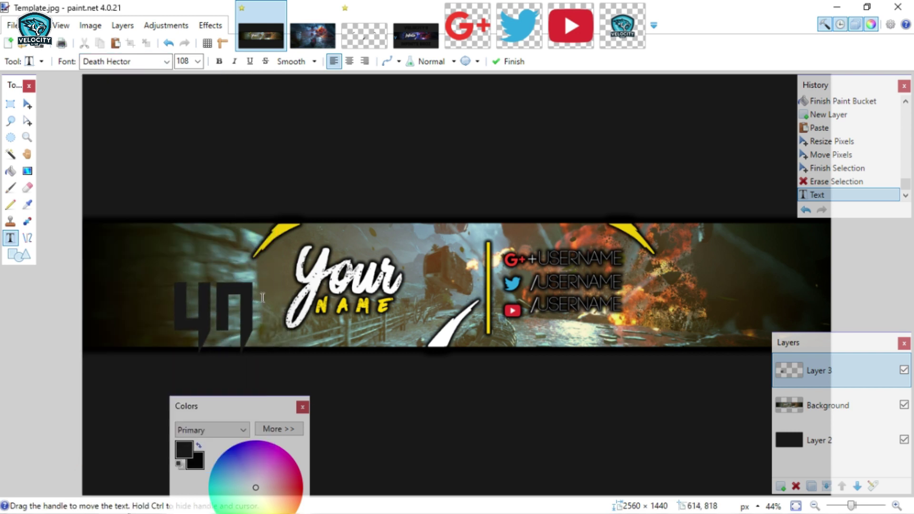
{"action": "left_click", "coordinate": [167, 62]}
{"action": "left_click", "coordinate": [213, 238]}
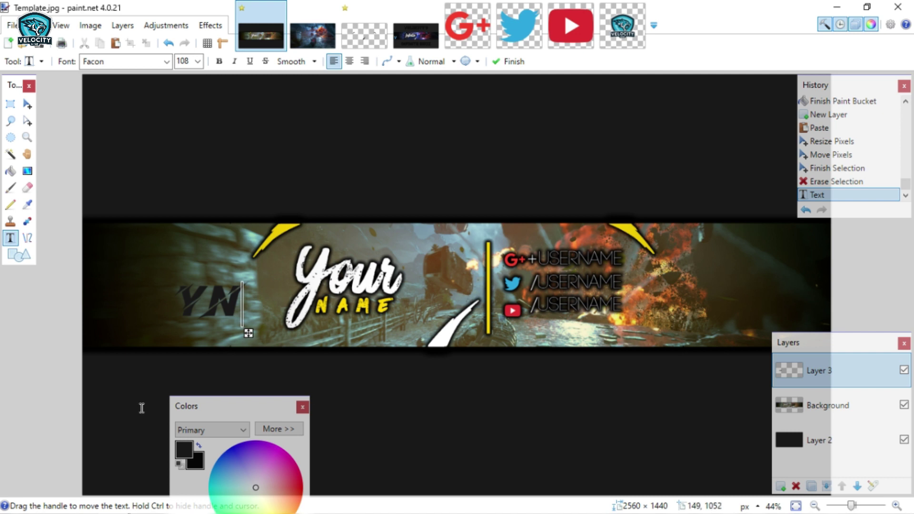
Step: Color the YN text red, brighten it by raising the HSV value, and move it to the banner strip's lower-left corner
{"action": "left_click_drag", "start_coordinate": [199, 404], "coordinate": [184, 254]}
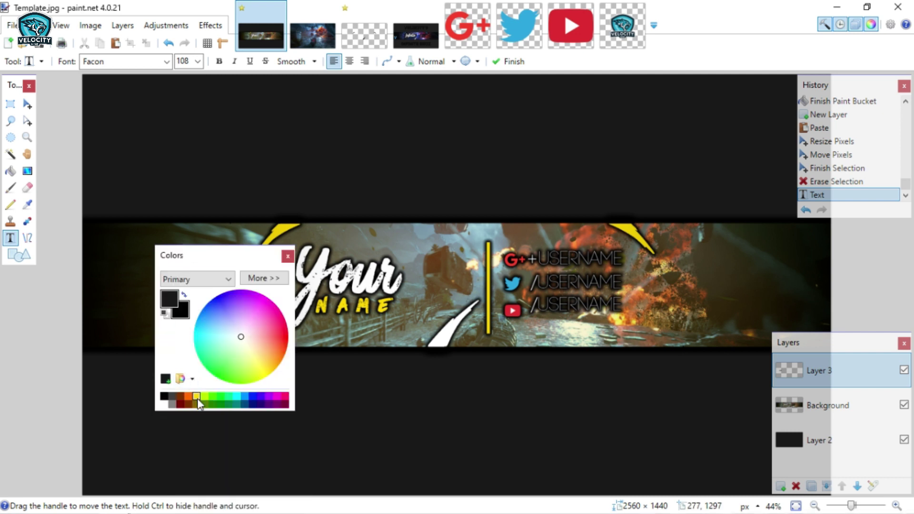
{"action": "left_click_drag", "start_coordinate": [217, 272], "coordinate": [312, 351]}
{"action": "left_click", "coordinate": [369, 362]}
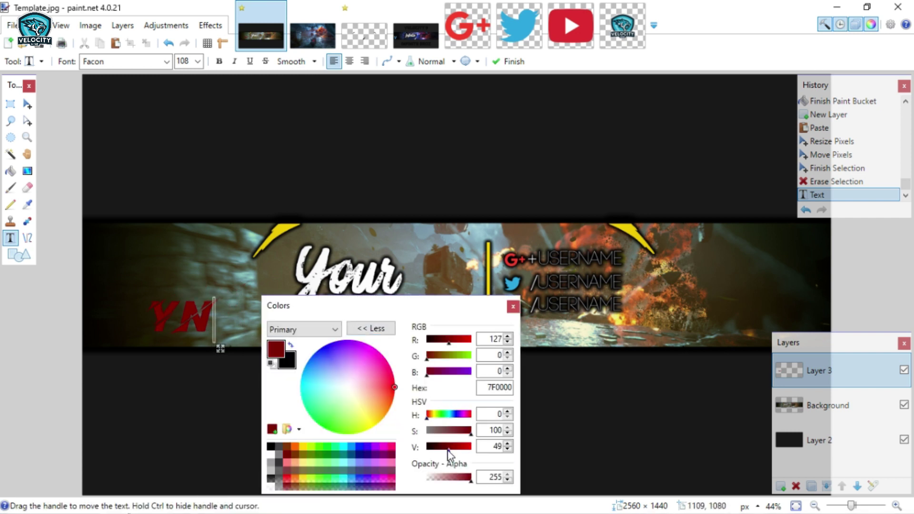
{"action": "left_click_drag", "start_coordinate": [448, 448], "coordinate": [471, 447]}
{"action": "left_click", "coordinate": [371, 329]}
{"action": "left_click_drag", "start_coordinate": [324, 344], "coordinate": [255, 425]}
{"action": "left_click_drag", "start_coordinate": [221, 348], "coordinate": [172, 351]}
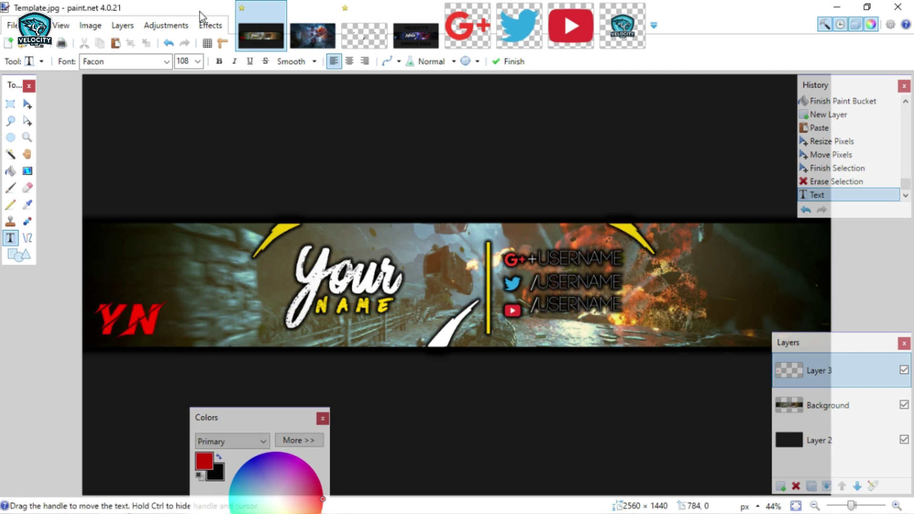
Step: Apply a black drop shadow to the YN text with offsets 0, widening radius 8 and blur radius 10
{"action": "left_click", "coordinate": [210, 25]}
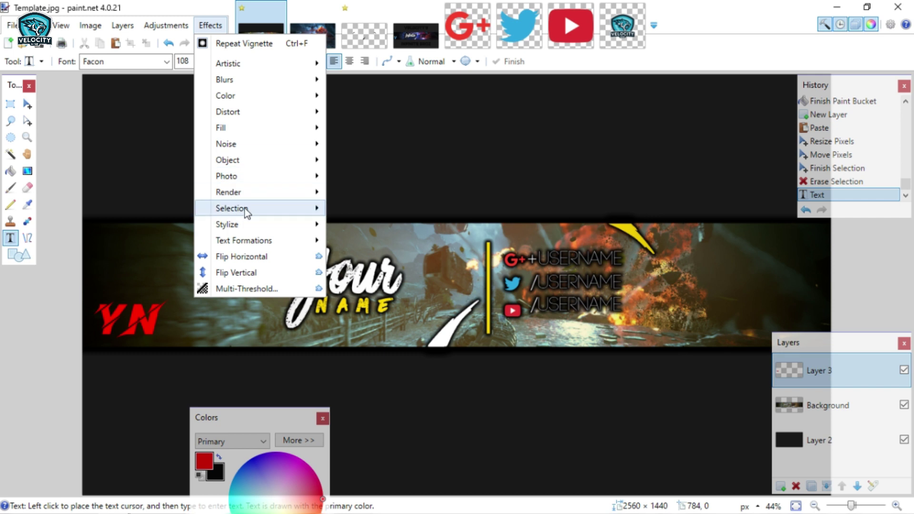
{"action": "mouse_move", "coordinate": [248, 224]}
{"action": "left_click", "coordinate": [376, 227]}
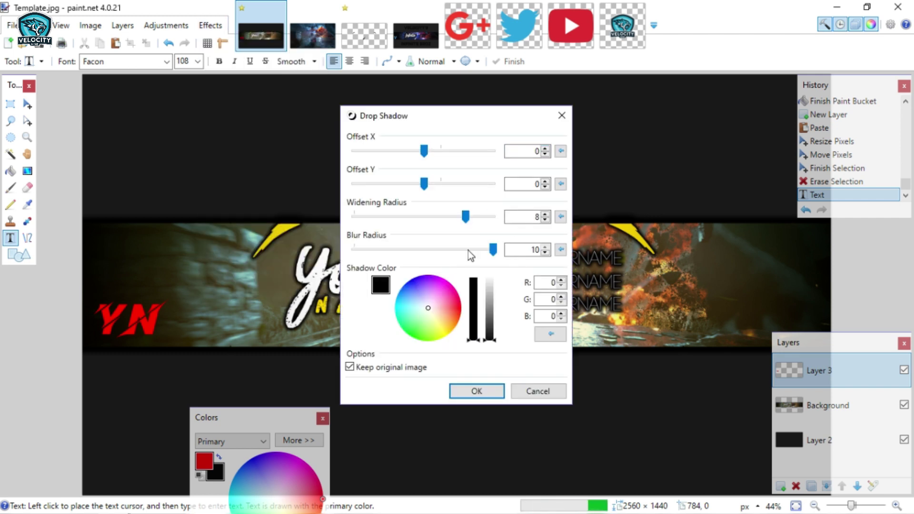
{"action": "left_click", "coordinate": [476, 391]}
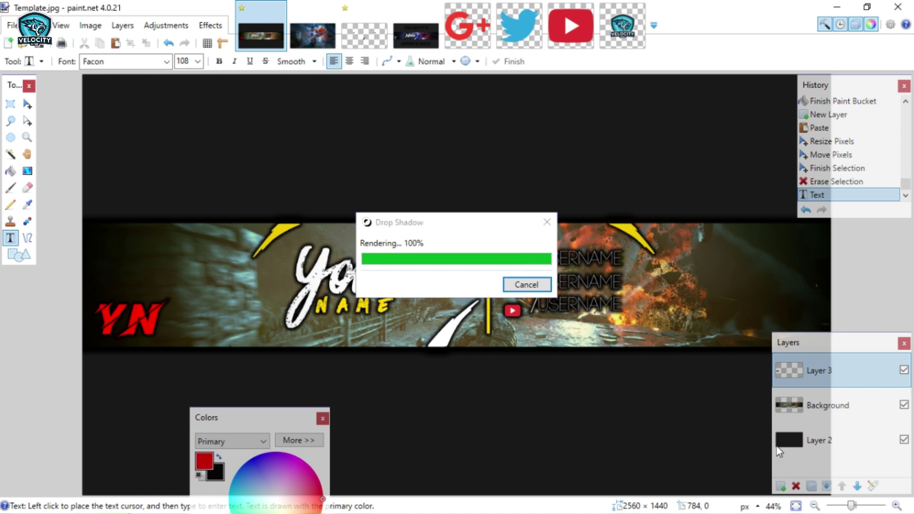
Step: Add a layer above Layer 3 and write YOURNAME on it in red Code Light, size 108, along the strip's lower edge
{"action": "left_click", "coordinate": [782, 486]}
{"action": "left_click", "coordinate": [210, 25]}
{"action": "left_click", "coordinate": [238, 8]}
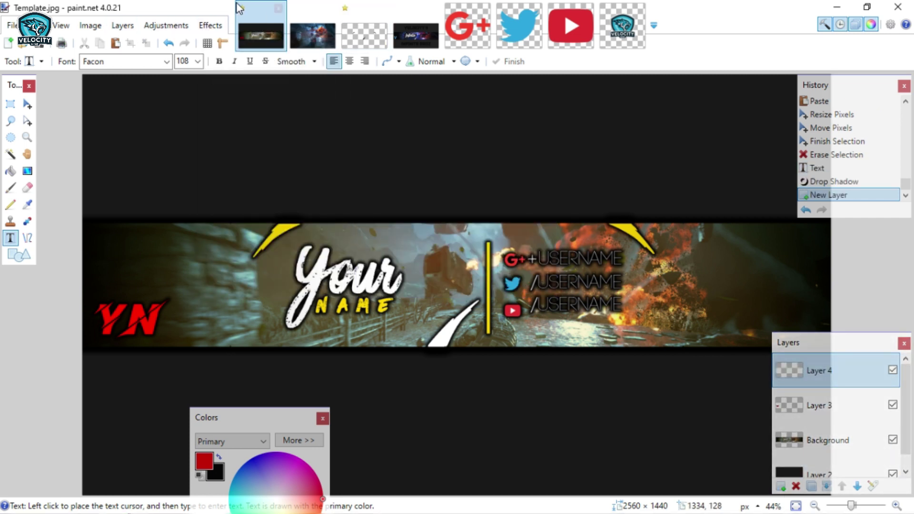
{"action": "left_click", "coordinate": [167, 62]}
{"action": "key", "text": "c"}
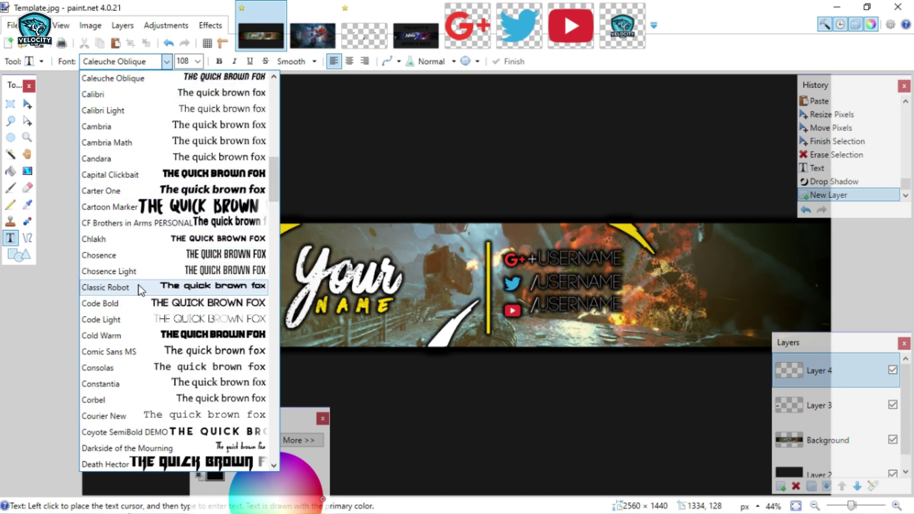
{"action": "left_click", "coordinate": [138, 318]}
{"action": "left_click", "coordinate": [235, 353]}
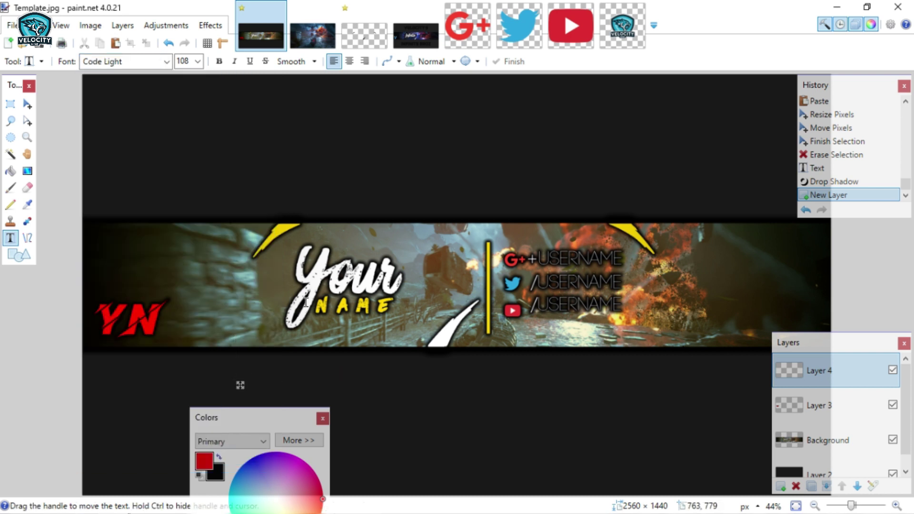
{"action": "type", "text": "YOURNAME"}
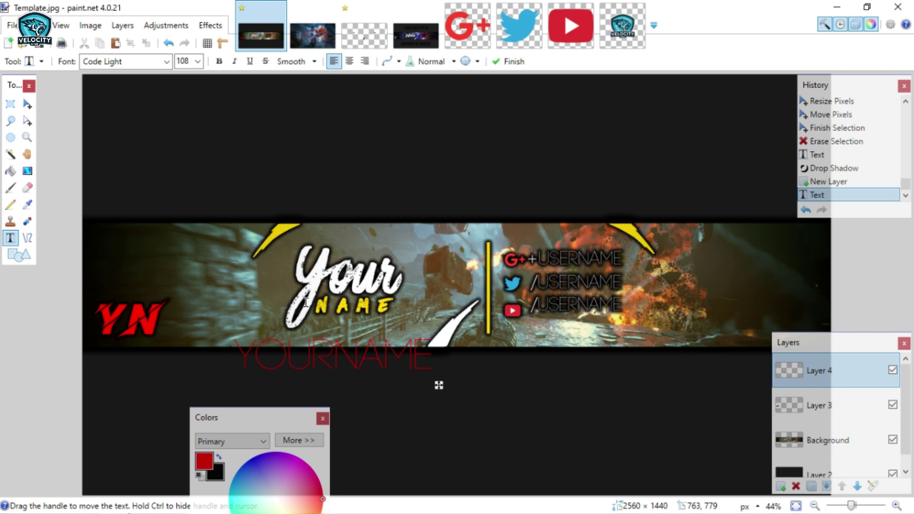
Step: Select the YOURNAME text with a rectangle of about 994 × 325 px and rotate it about 90° so it reads upward
{"action": "left_click", "coordinate": [10, 105]}
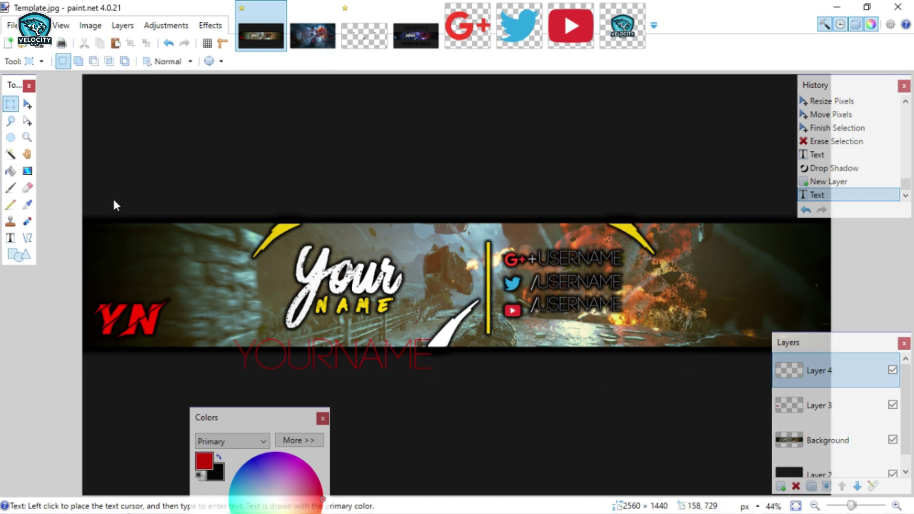
{"action": "left_click_drag", "start_coordinate": [211, 303], "coordinate": [502, 398]}
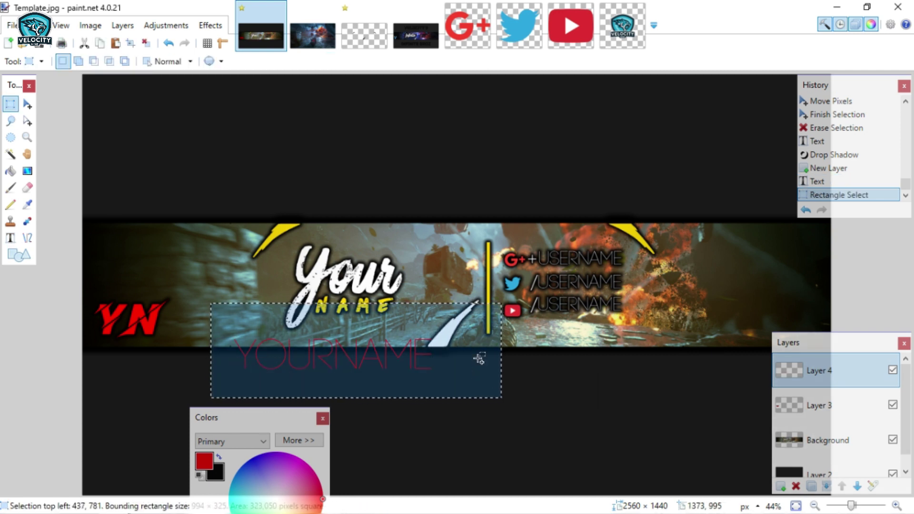
{"action": "left_click", "coordinate": [27, 105]}
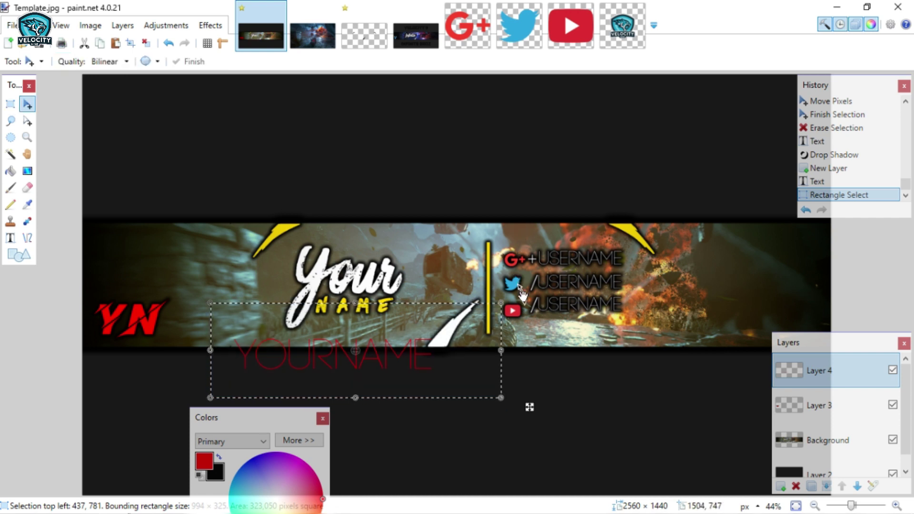
{"action": "left_click_drag", "start_coordinate": [519, 299], "coordinate": [307, 202]}
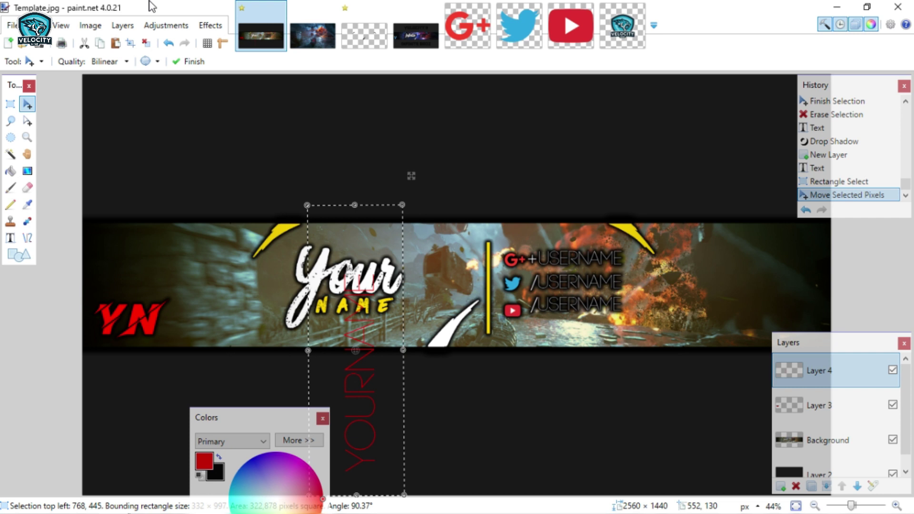
{"action": "left_click", "coordinate": [70, 28]}
{"action": "left_click", "coordinate": [99, 28]}
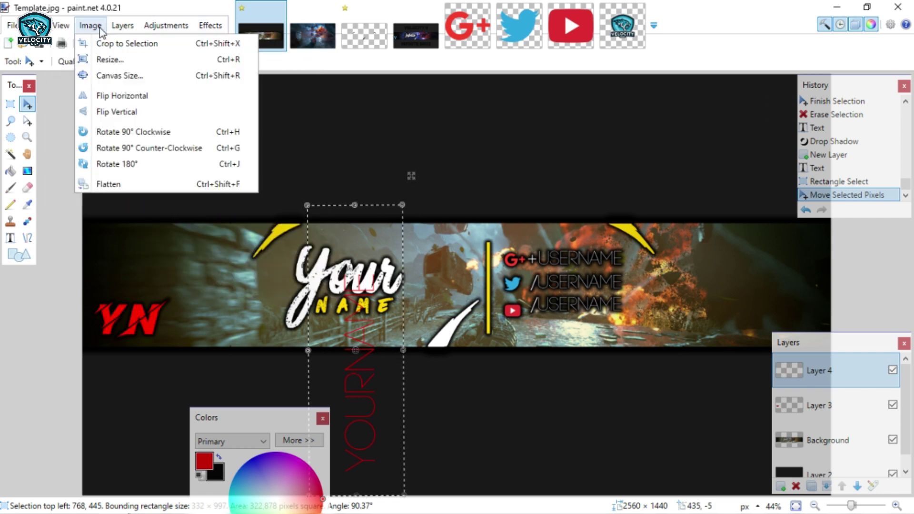
{"action": "mouse_move", "coordinate": [210, 26]}
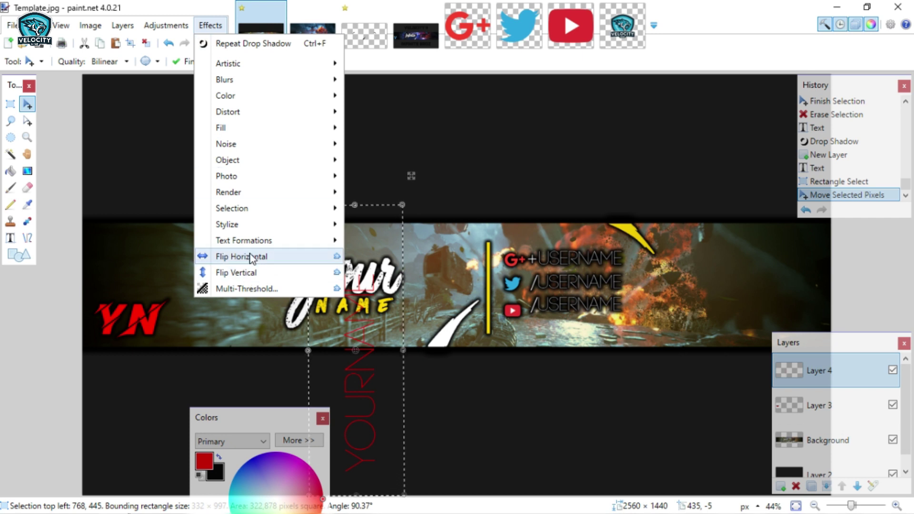
{"action": "left_click", "coordinate": [687, 6]}
Step: Adjust the rotation of the vertical YOURNAME text, shrink it to about the YN logo's height and place it just right of YN
{"action": "left_click_drag", "start_coordinate": [358, 405], "coordinate": [200, 281]}
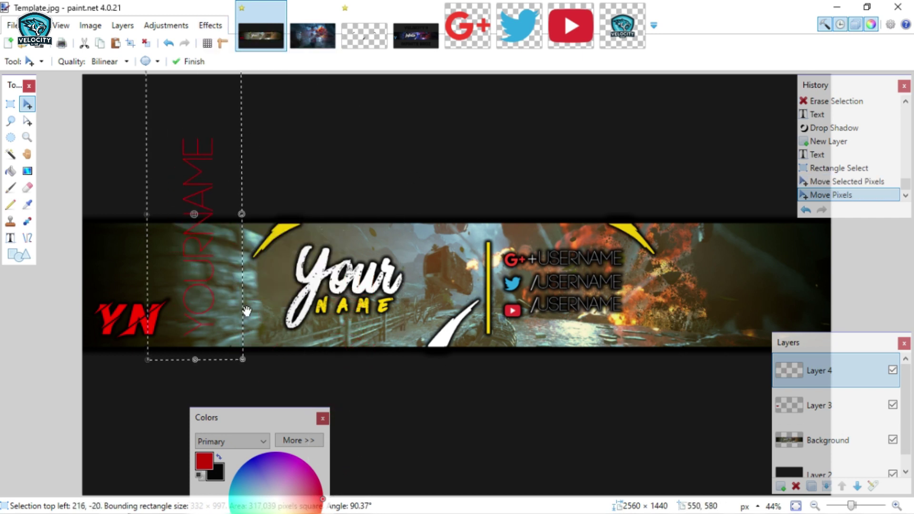
{"action": "left_click_drag", "start_coordinate": [247, 375], "coordinate": [244, 377]}
{"action": "left_click_drag", "start_coordinate": [194, 360], "coordinate": [232, 155]}
{"action": "left_click_drag", "start_coordinate": [195, 121], "coordinate": [186, 326]}
{"action": "key", "text": "ctrl+d"}
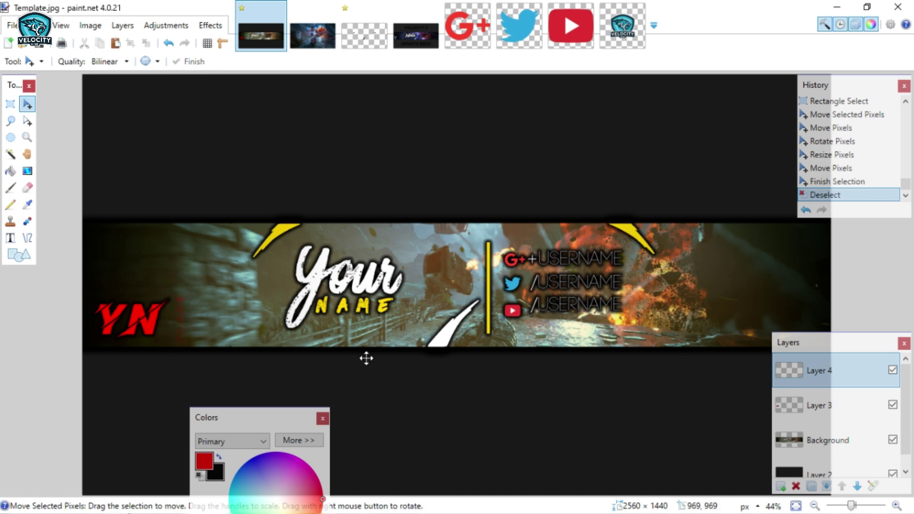
Step: Repeat the Drop Shadow effect on the vertical YOURNAME text and merge its layer down into Layer 3
{"action": "key", "text": "ctrl+f"}
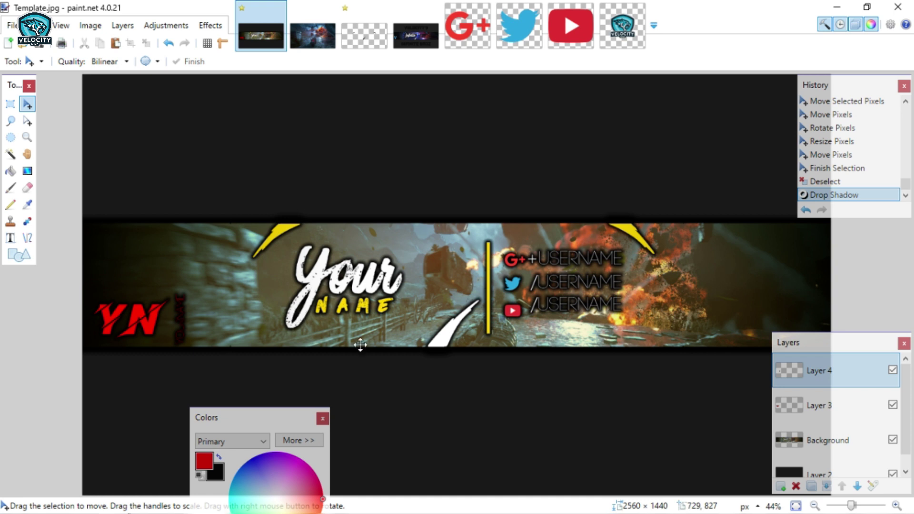
{"action": "left_click", "coordinate": [828, 487]}
{"action": "left_click_drag", "start_coordinate": [209, 418], "coordinate": [29, 339]}
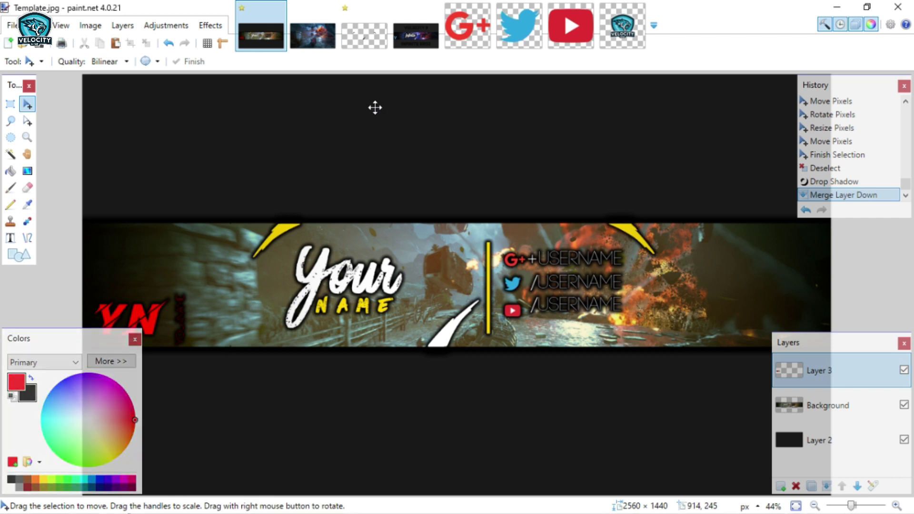
Step: Close the reference banner, Google+, Twitter, YouTube and Velocity logo images, keeping the Untitled shapes image open
{"action": "left_click", "coordinate": [376, 15]}
{"action": "left_click", "coordinate": [382, 8]}
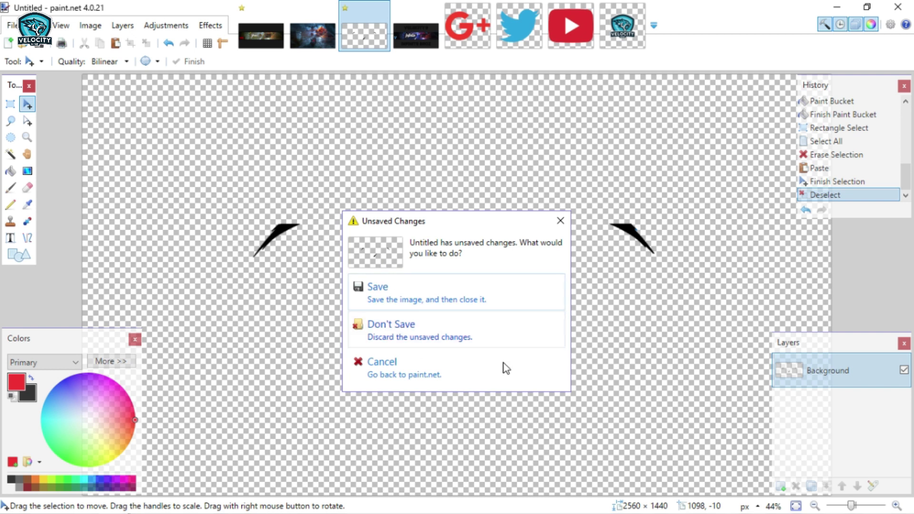
{"action": "left_click", "coordinate": [478, 372]}
{"action": "left_click", "coordinate": [435, 7]}
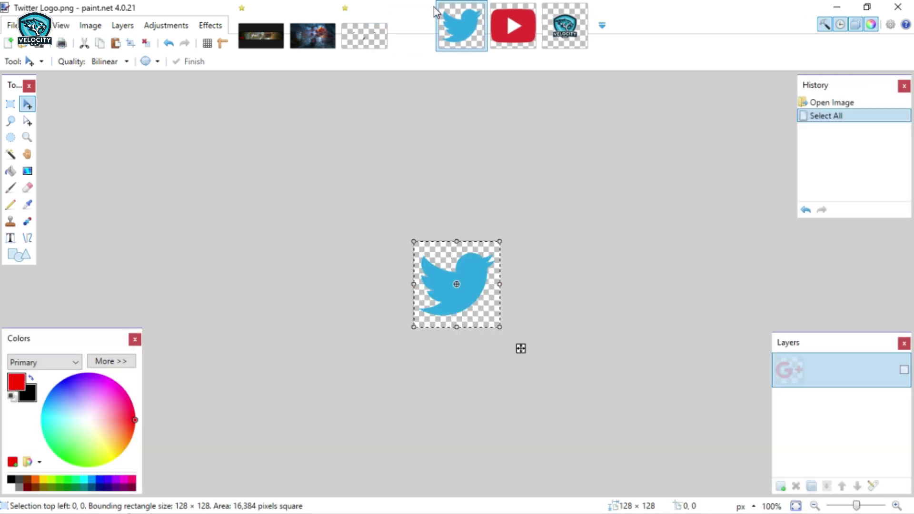
{"action": "left_click", "coordinate": [434, 7]}
{"action": "left_click", "coordinate": [434, 7]}
{"action": "left_click", "coordinate": [435, 7]}
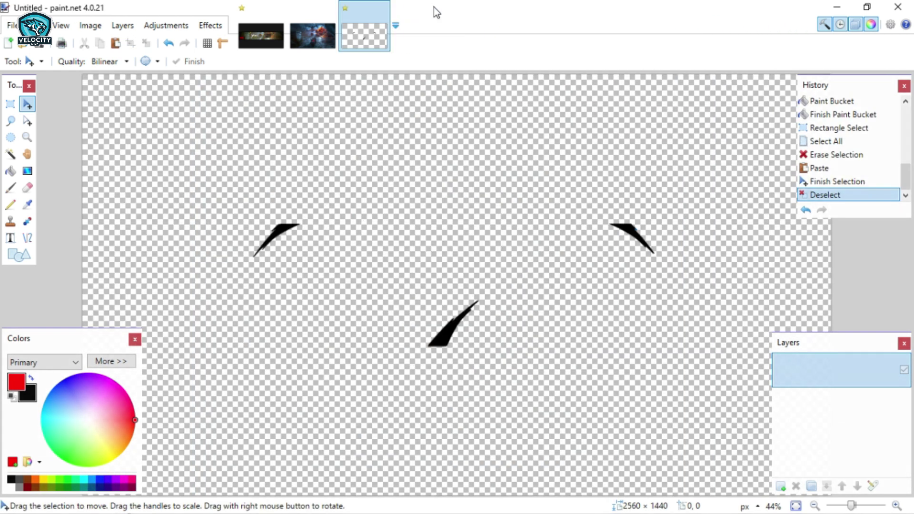
Step: Open the XIDAX logo image logo[1] from the Sponsor folder
{"action": "left_click", "coordinate": [13, 26]}
{"action": "left_click", "coordinate": [36, 59]}
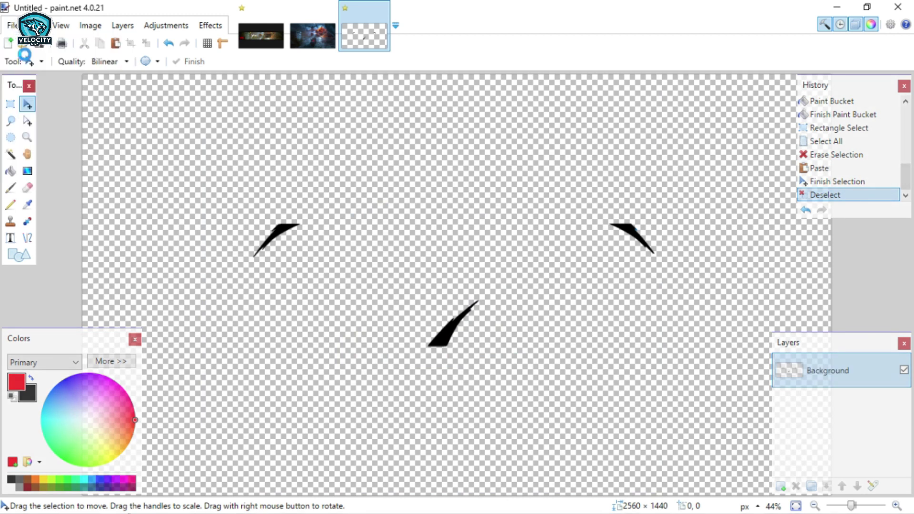
{"action": "double_click", "coordinate": [337, 123]}
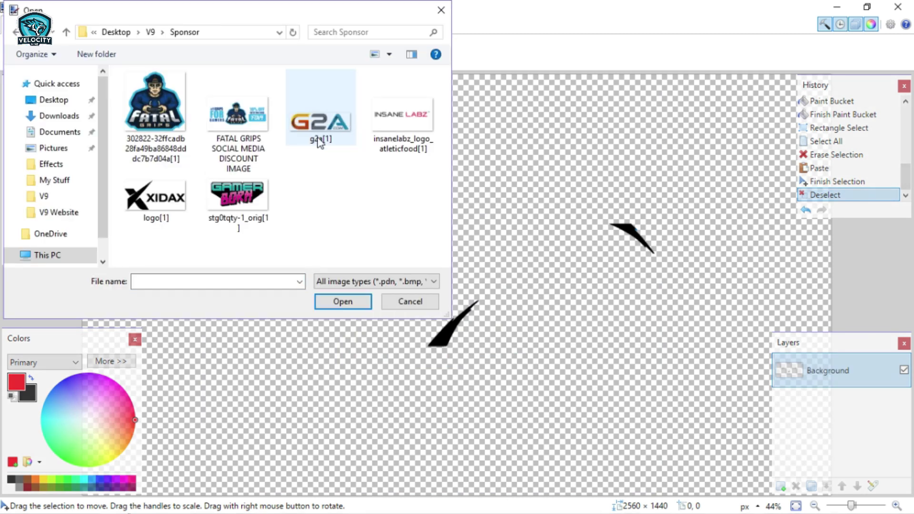
{"action": "left_click", "coordinate": [157, 200]}
{"action": "left_click", "coordinate": [342, 302]}
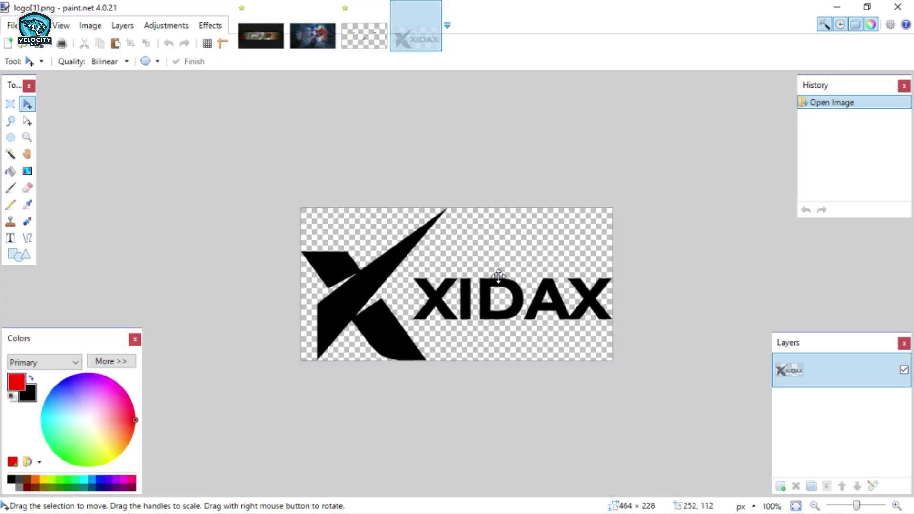
Step: Try to paste the XIDAX logo onto a new layer in the banner, shrunk to about 95 × 46 px and placed below the NAME text
{"action": "key", "text": "ctrl+a"}
{"action": "left_click", "coordinate": [267, 36]}
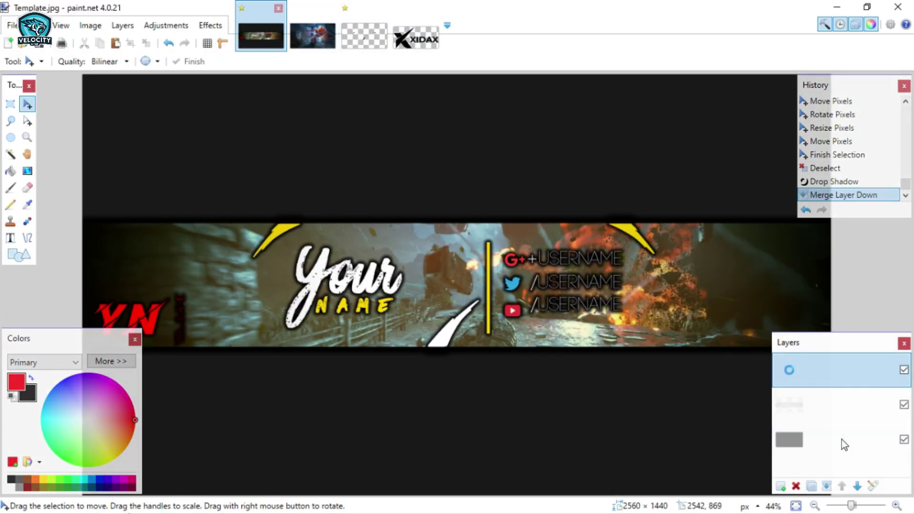
{"action": "left_click", "coordinate": [782, 486]}
{"action": "key", "text": "ctrl+v"}
{"action": "left_click_drag", "start_coordinate": [217, 82], "coordinate": [167, 125]}
{"action": "left_click_drag", "start_coordinate": [134, 154], "coordinate": [373, 346]}
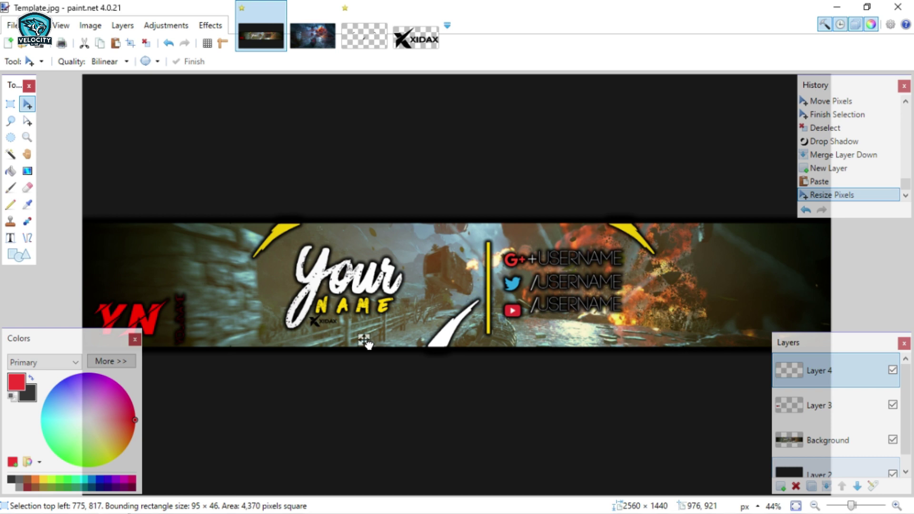
{"action": "left_click_drag", "start_coordinate": [366, 342], "coordinate": [357, 393]}
Step: Undo the moving, resizing and pasting of the XIDAX logo on the banner
{"action": "key", "text": "ctrl+z"}
{"action": "key", "text": "ctrl+z"}
{"action": "key", "text": "ctrl+z"}
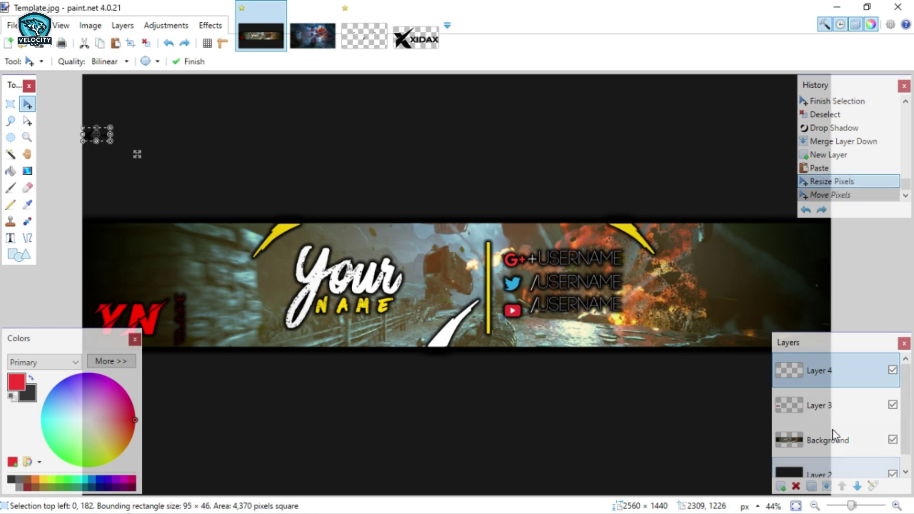
Step: Close the XIDAX logo and the blue artwork source images and return to the Template.jpg banner
{"action": "left_click", "coordinate": [419, 21]}
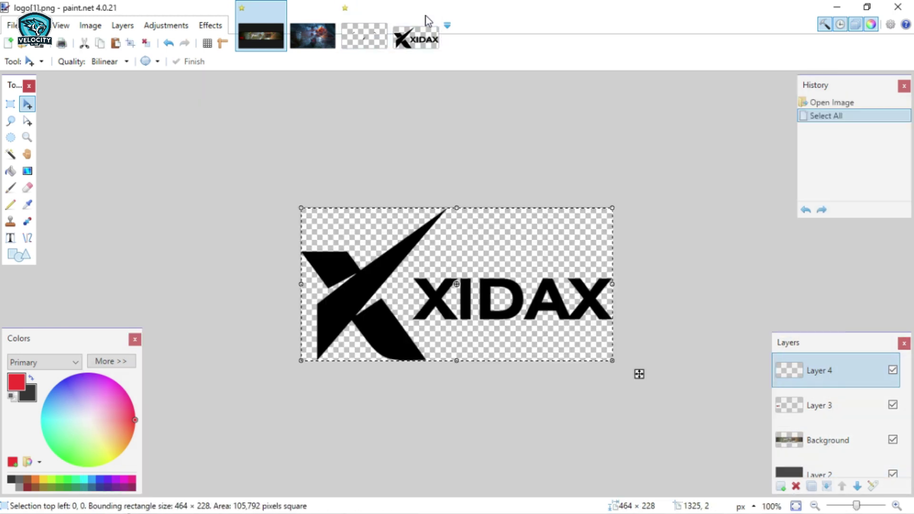
{"action": "left_click", "coordinate": [433, 8]}
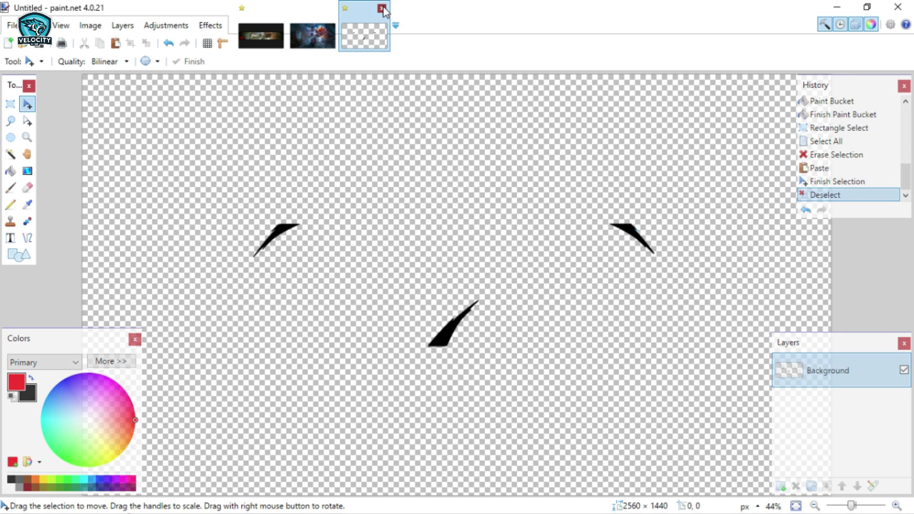
{"action": "left_click", "coordinate": [257, 35]}
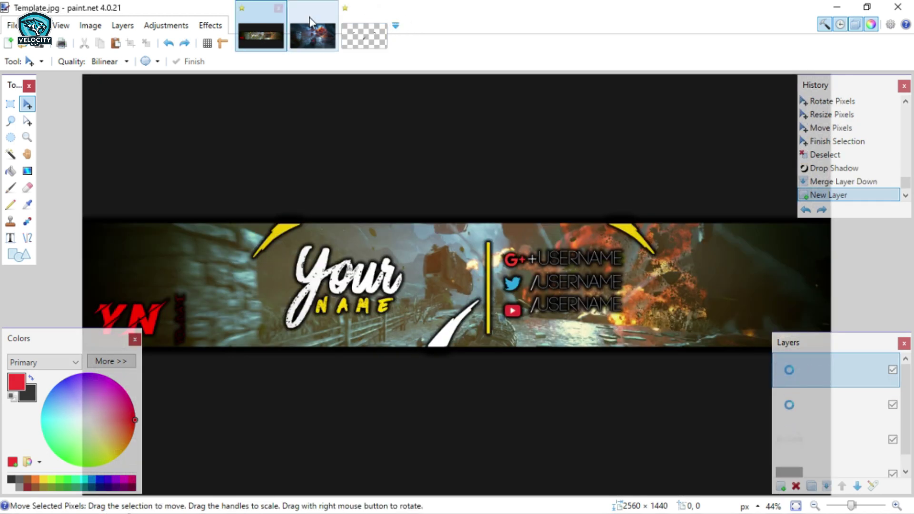
{"action": "left_click", "coordinate": [330, 9]}
{"action": "left_click", "coordinate": [275, 23]}
Step: Merge Layer 3 and the empty Layer 4 down into the Background layer
{"action": "scroll", "coordinate": [798, 462], "scroll_direction": "down", "scroll_amount": 1}
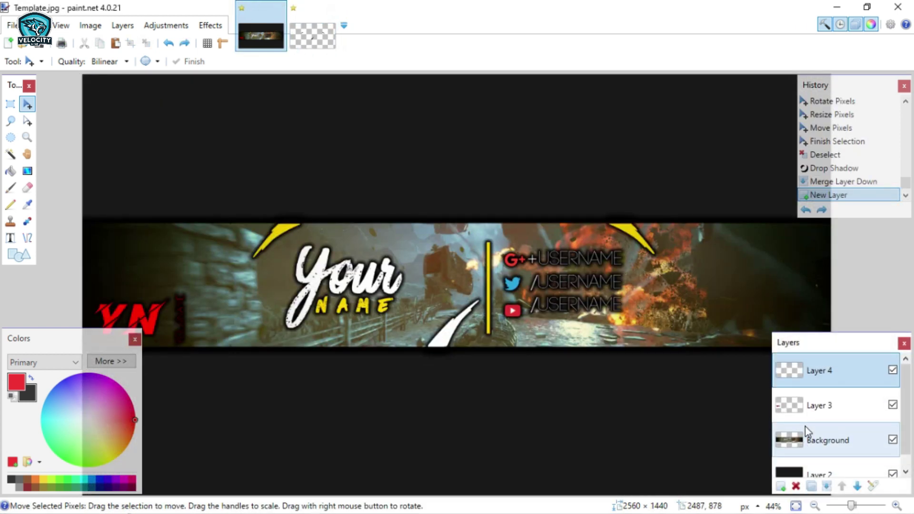
{"action": "left_click", "coordinate": [837, 392]}
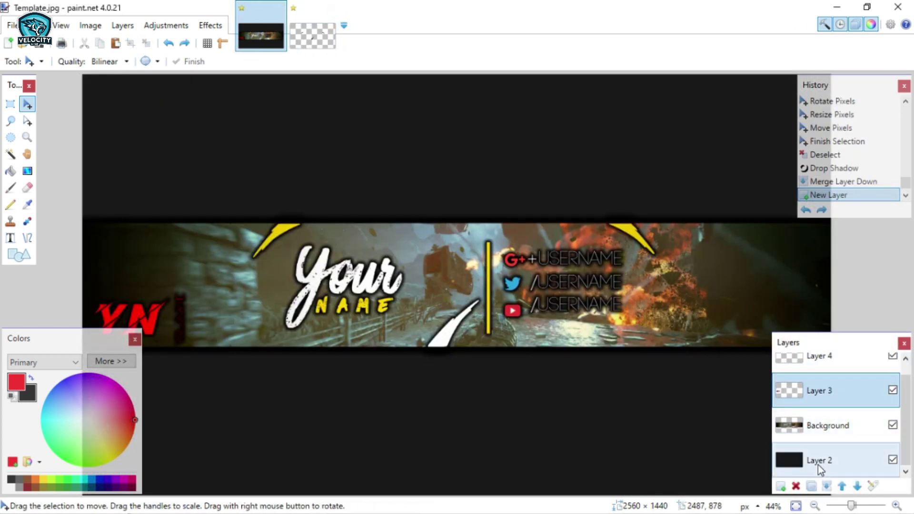
{"action": "left_click", "coordinate": [827, 485]}
{"action": "left_click", "coordinate": [830, 381]}
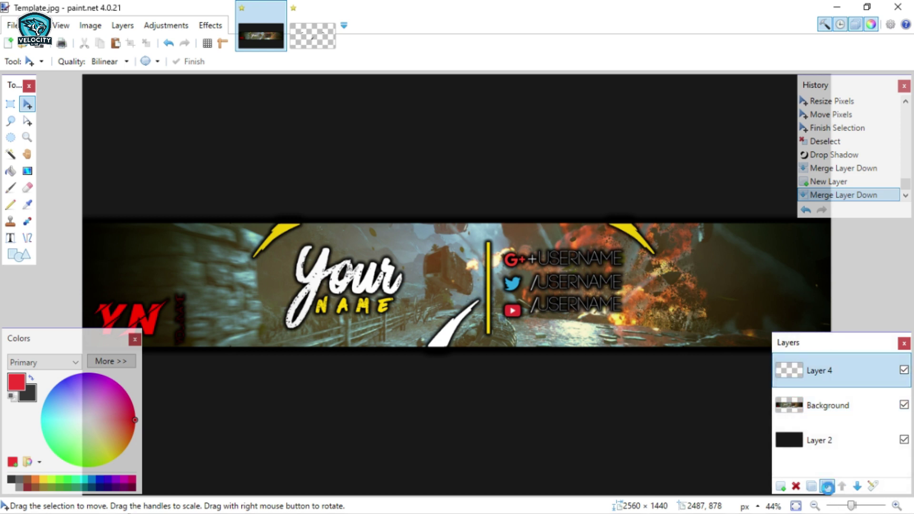
{"action": "left_click", "coordinate": [827, 486]}
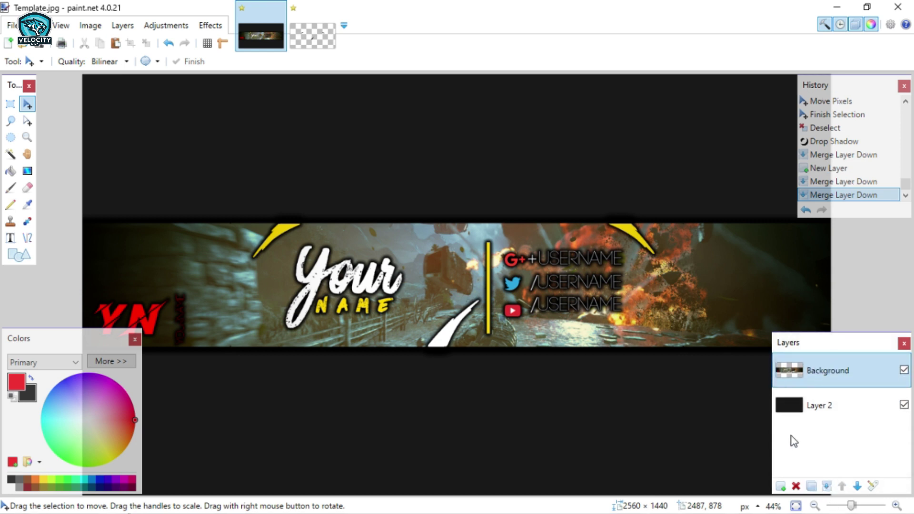
{"action": "left_click", "coordinate": [10, 104]}
{"action": "left_click_drag", "start_coordinate": [262, 91], "coordinate": [562, 189]}
{"action": "left_click", "coordinate": [358, 414]}
{"action": "left_click_drag", "start_coordinate": [349, 417], "coordinate": [813, 495]}
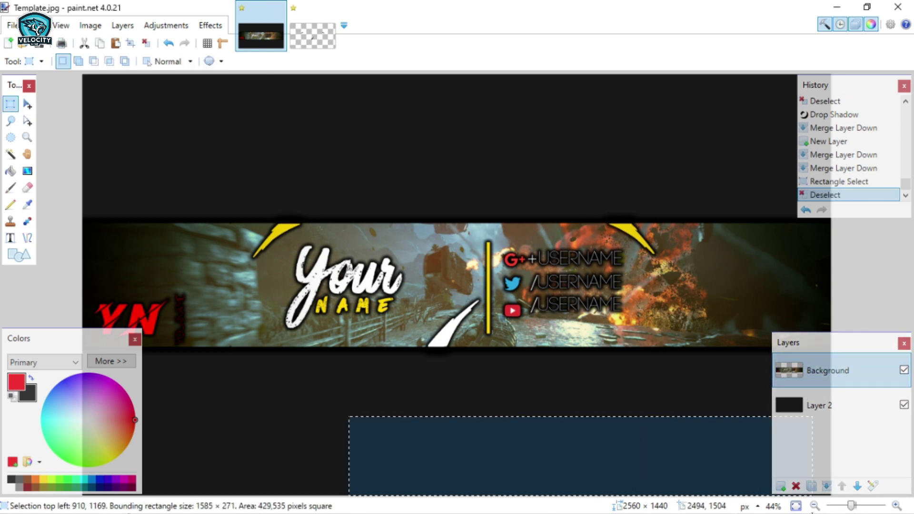
{"action": "key", "text": "ctrl+d"}
Step: Merge the Background layer down into Layer 2 and choose the Desktop as the folder for saving the banner under a new name
{"action": "left_click", "coordinate": [827, 486]}
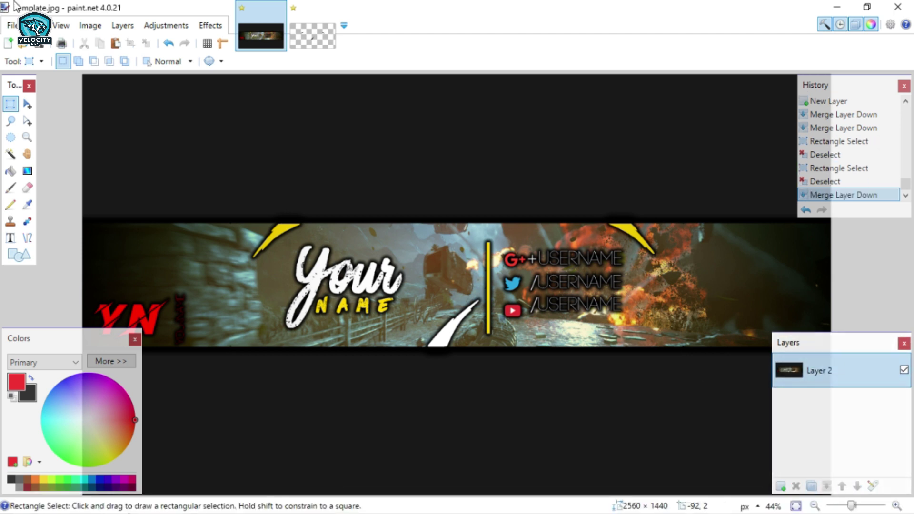
{"action": "left_click", "coordinate": [12, 25]}
{"action": "left_click", "coordinate": [32, 136]}
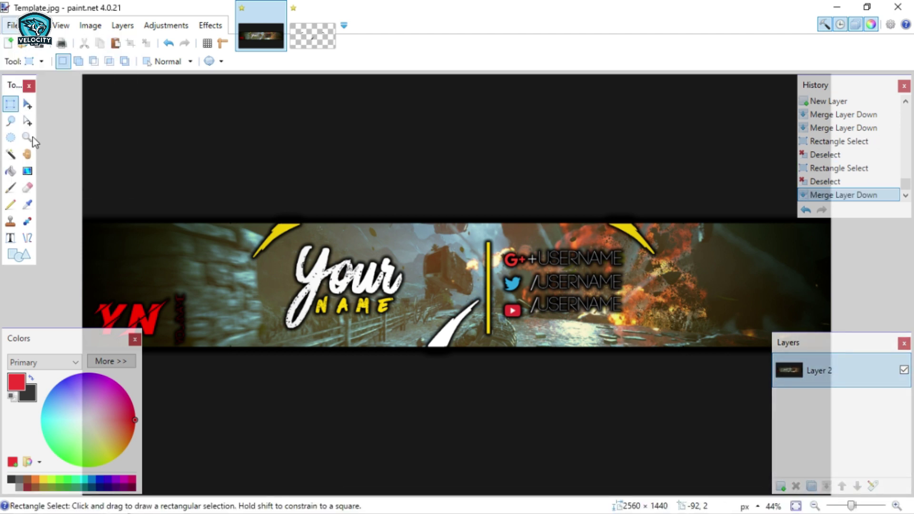
{"action": "left_click", "coordinate": [193, 274]}
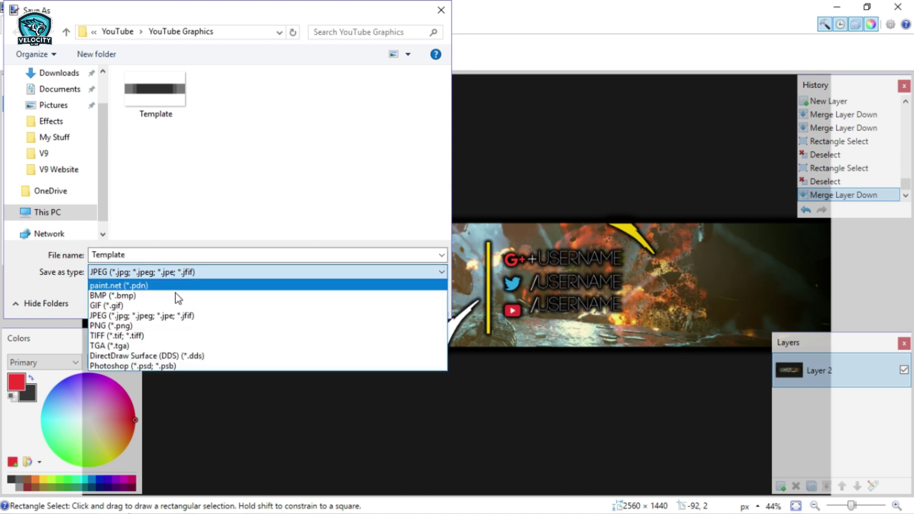
{"action": "left_click", "coordinate": [142, 325]}
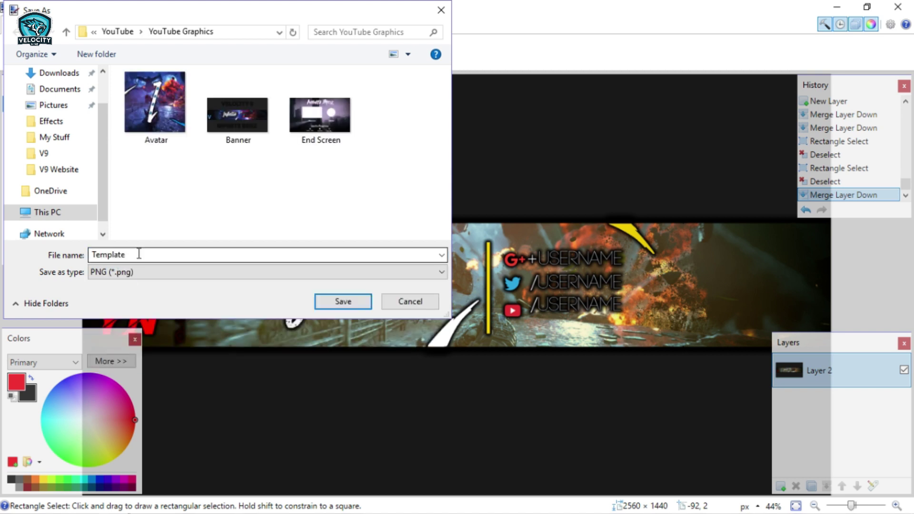
{"action": "scroll", "coordinate": [58, 95], "scroll_direction": "up", "scroll_amount": 1}
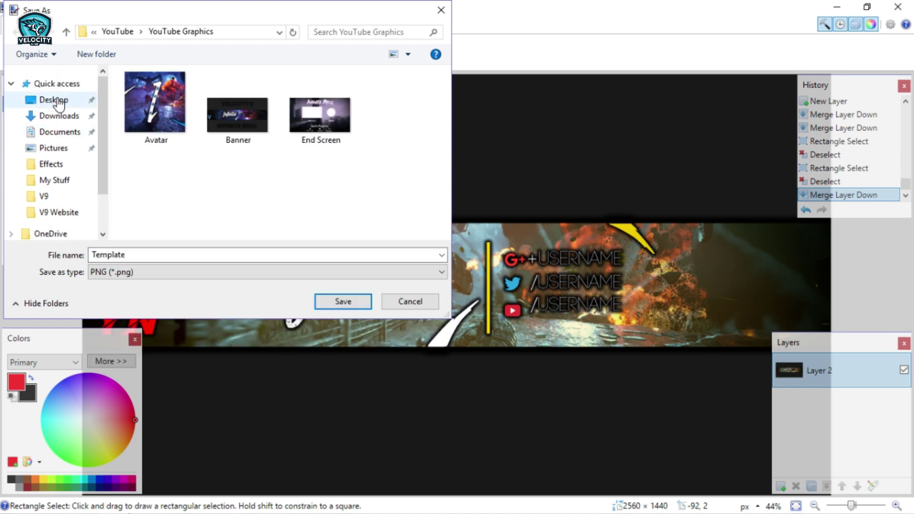
{"action": "left_click", "coordinate": [58, 100]}
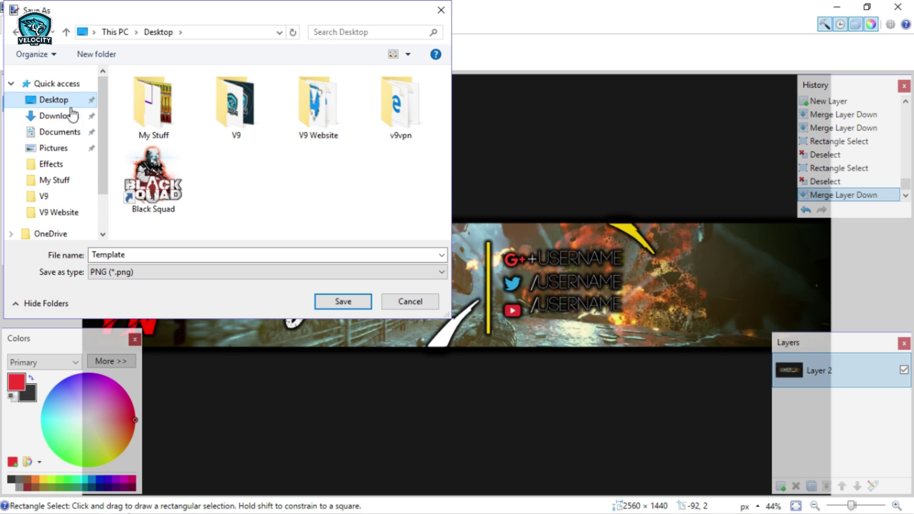
Step: Save the banner as a JPEG file named YourName with the offered save settings
{"action": "left_click", "coordinate": [298, 272]}
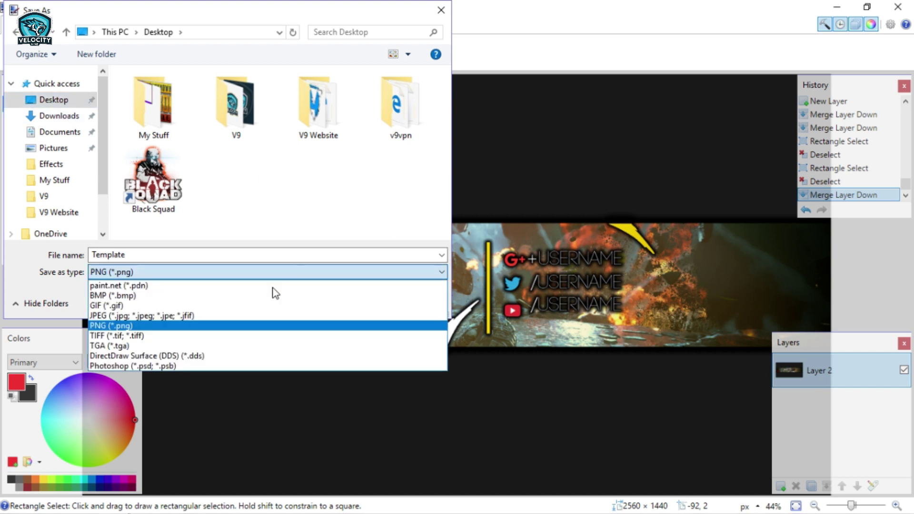
{"action": "left_click", "coordinate": [152, 317]}
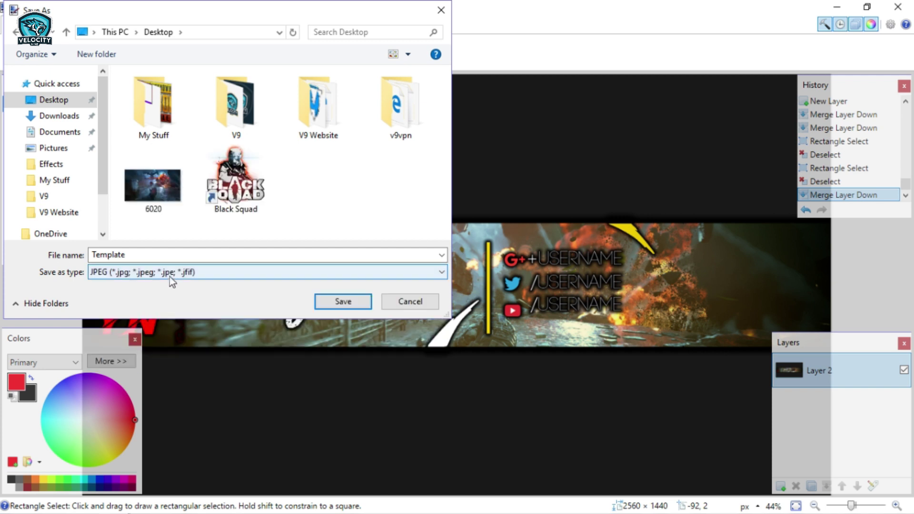
{"action": "left_click", "coordinate": [180, 255]}
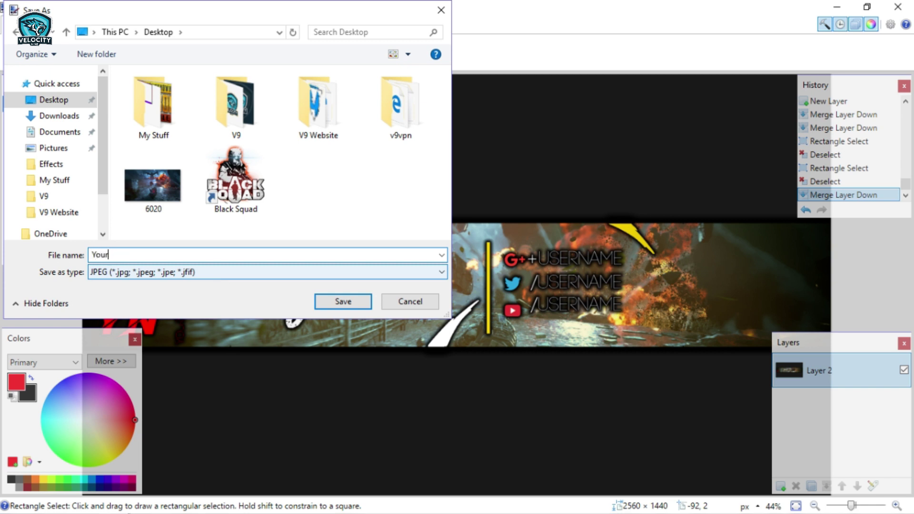
{"action": "left_click", "coordinate": [349, 307]}
{"action": "left_click", "coordinate": [539, 359]}
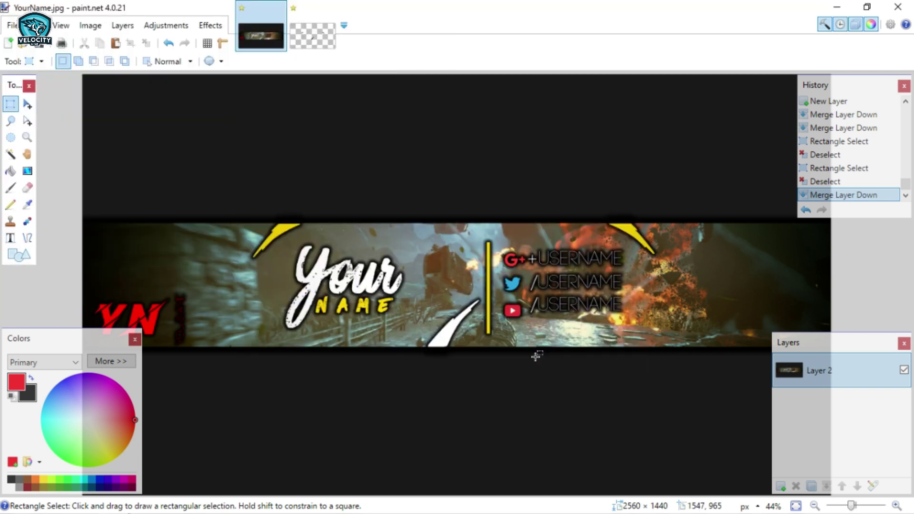
Step: Keep the unsaved Untitled image open and minimize paint.net to show the desktop
{"action": "left_click", "coordinate": [898, 7]}
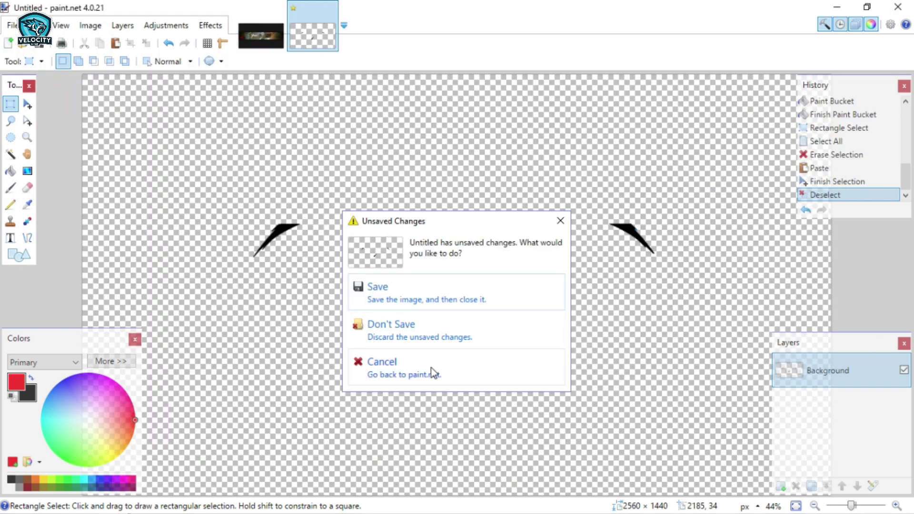
{"action": "left_click", "coordinate": [431, 368]}
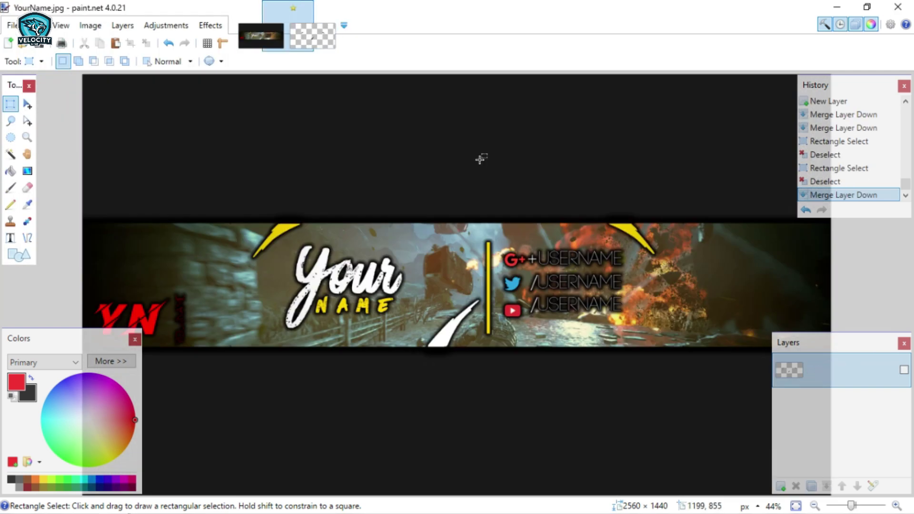
{"action": "left_click", "coordinate": [837, 7]}
{"action": "left_click", "coordinate": [663, 93]}
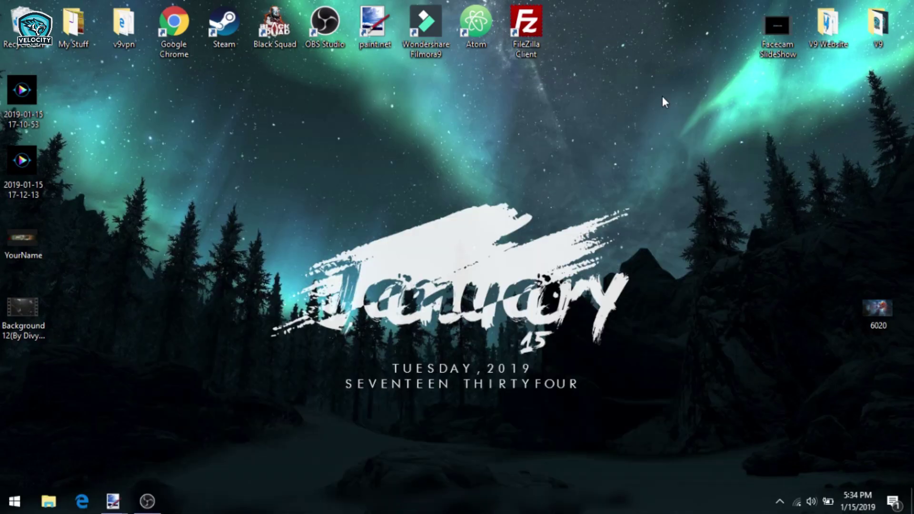
Step: Move the YourName file to the desktop's lower-left area and open it in paint.net
{"action": "left_click_drag", "start_coordinate": [850, 329], "coordinate": [878, 312]}
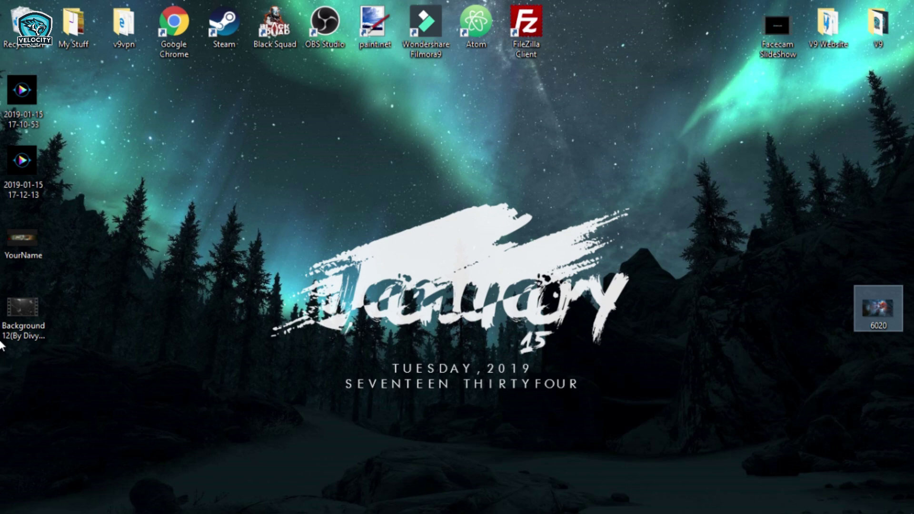
{"action": "left_click_drag", "start_coordinate": [24, 262], "coordinate": [38, 479]}
{"action": "double_click", "coordinate": [38, 439]}
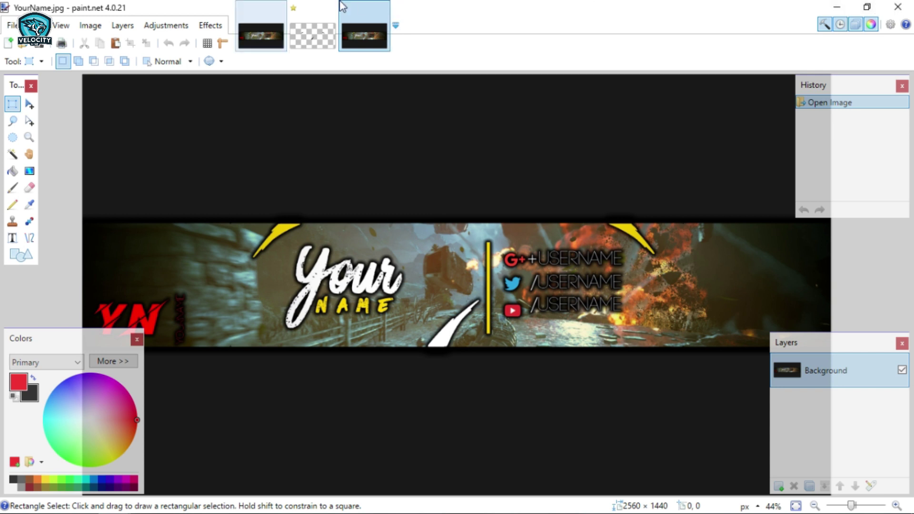
Step: Close both open YourName.jpg images and minimize paint.net to return to the desktop
{"action": "left_click", "coordinate": [381, 8]}
{"action": "left_click", "coordinate": [252, 10]}
{"action": "left_click", "coordinate": [279, 8]}
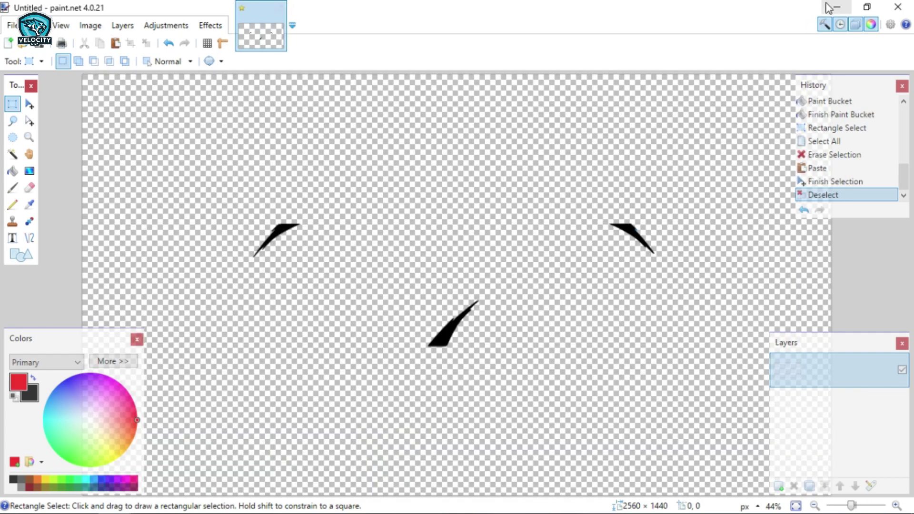
{"action": "left_click", "coordinate": [836, 9]}
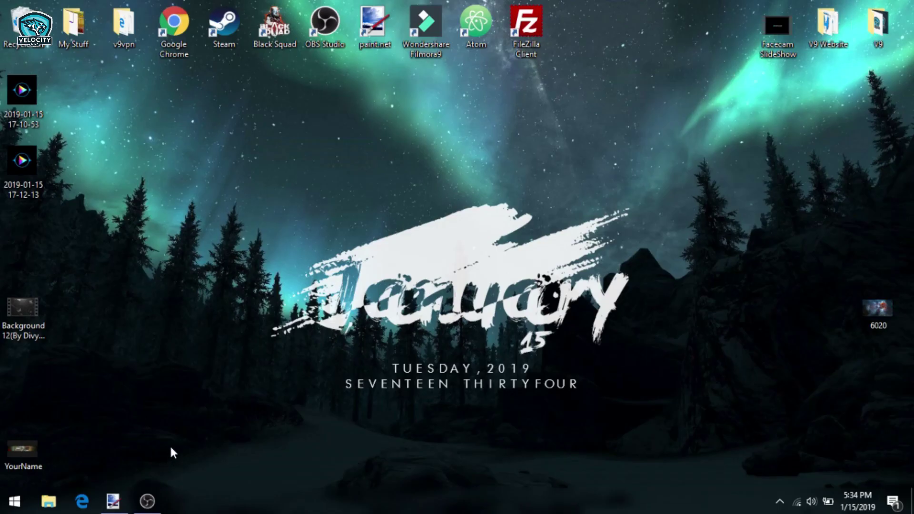